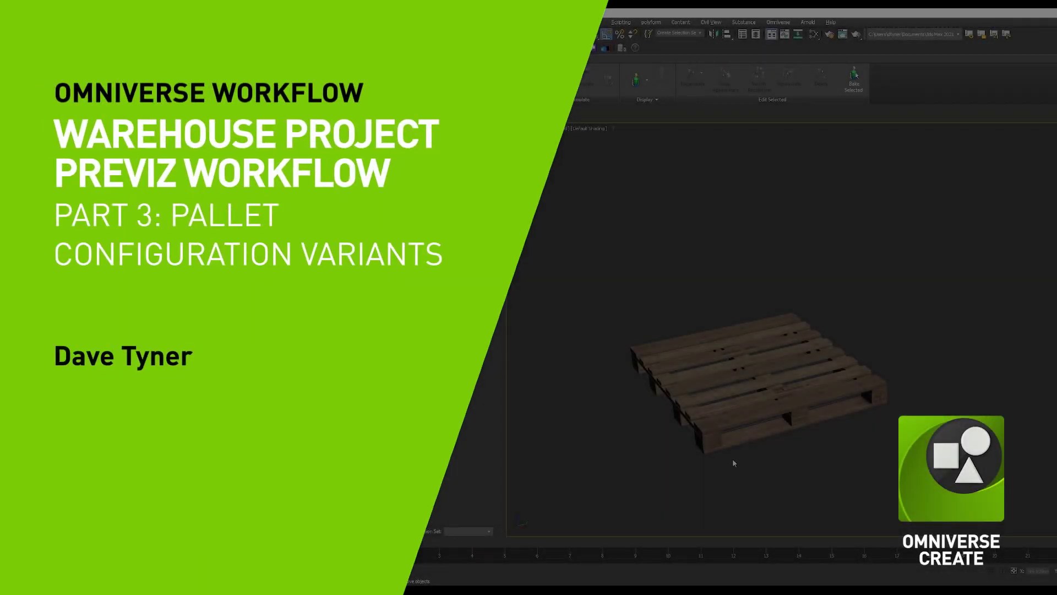
Import the four cardboard boxes SM_Cardbox_A_1–D_1 and move them to the right of the pallet.
click(852, 361)
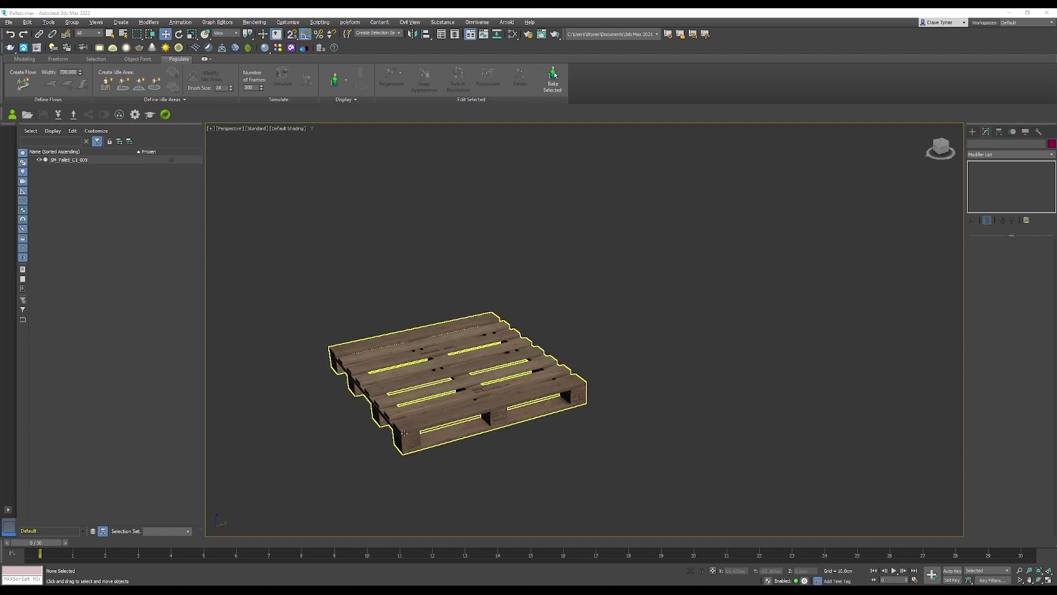
click(10, 23)
mouse_move(32, 136)
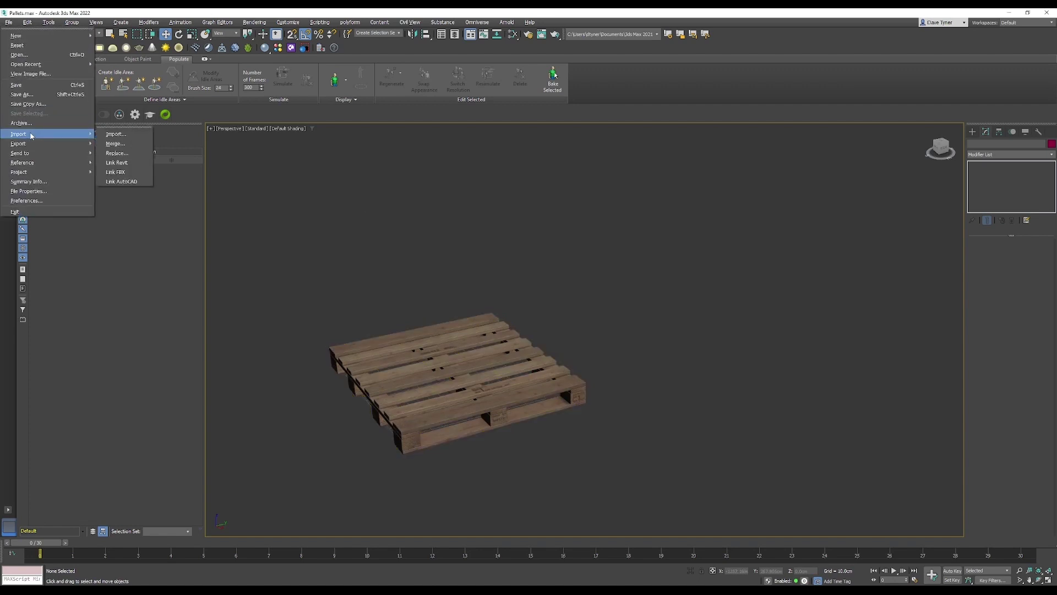
click(113, 134)
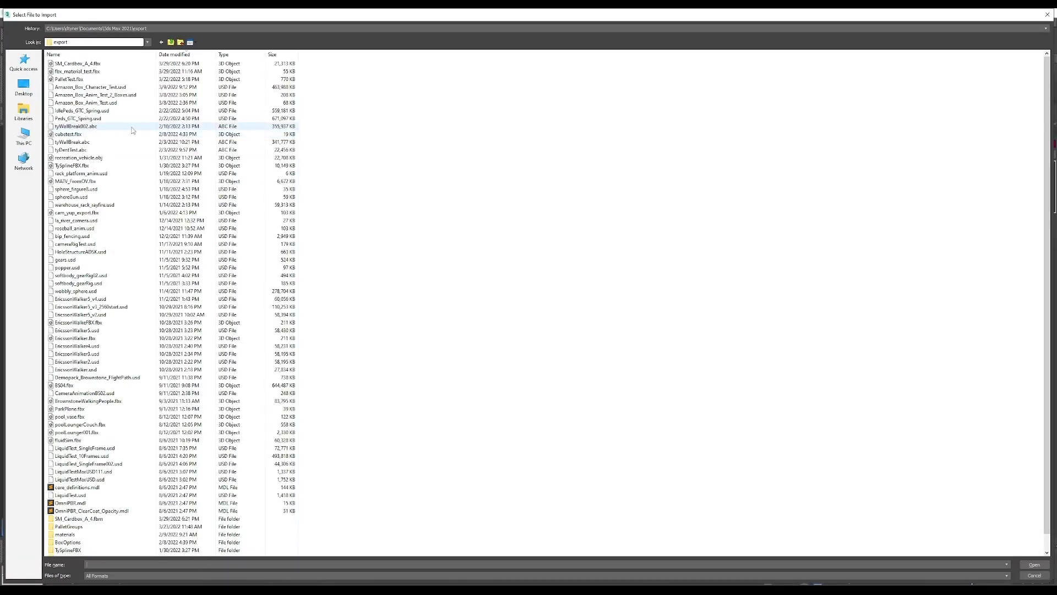
key(Escape)
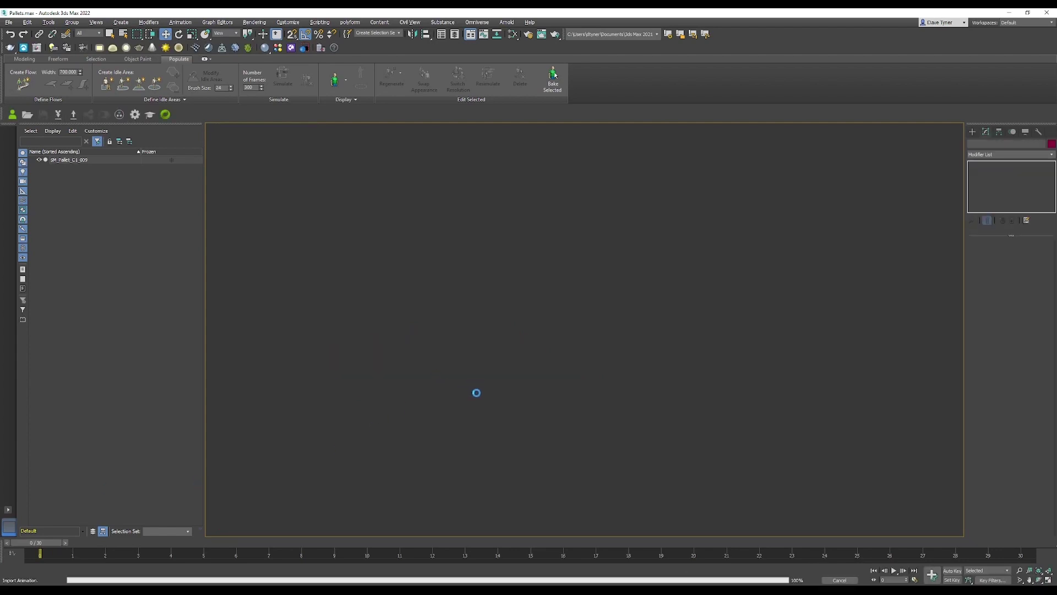
drag(656, 371, 952, 295)
middle_drag(952, 295, 672, 313)
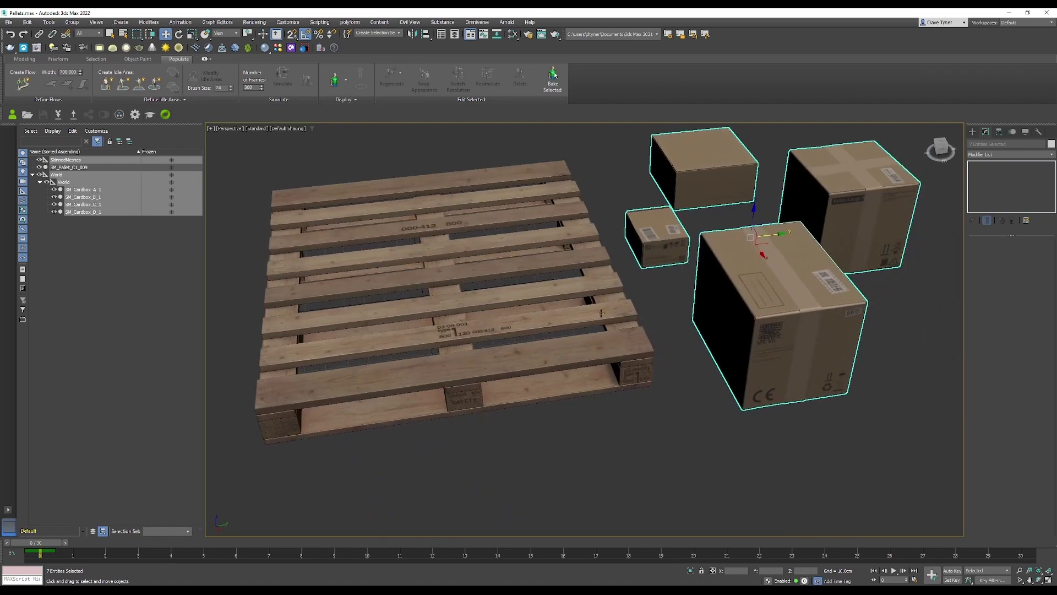
Align the boxes onto the pallet by X/Y/Z position, then shift them over the deck in Front view.
click(455, 277)
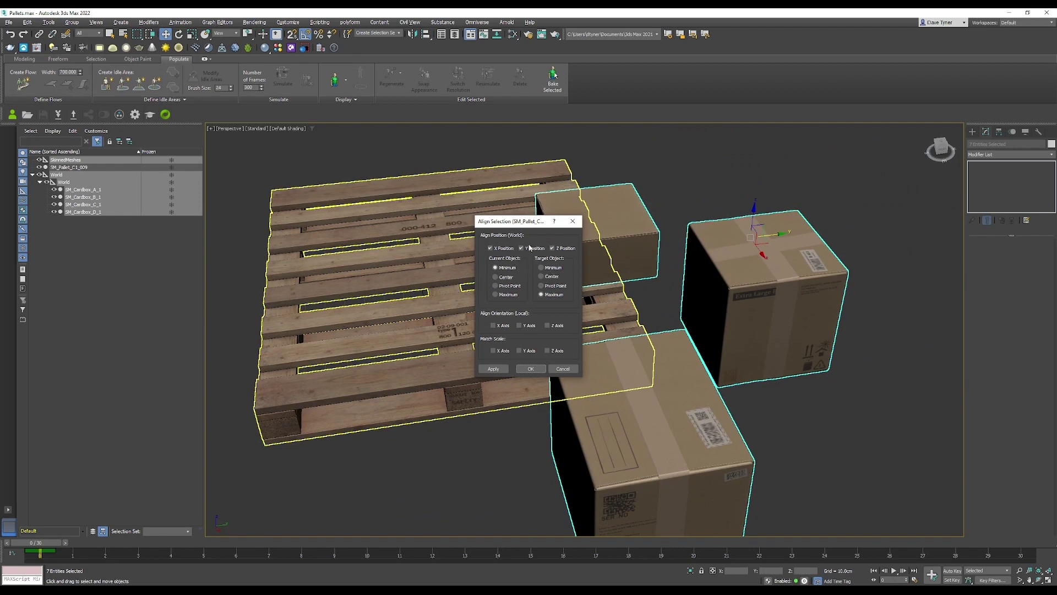
click(530, 369)
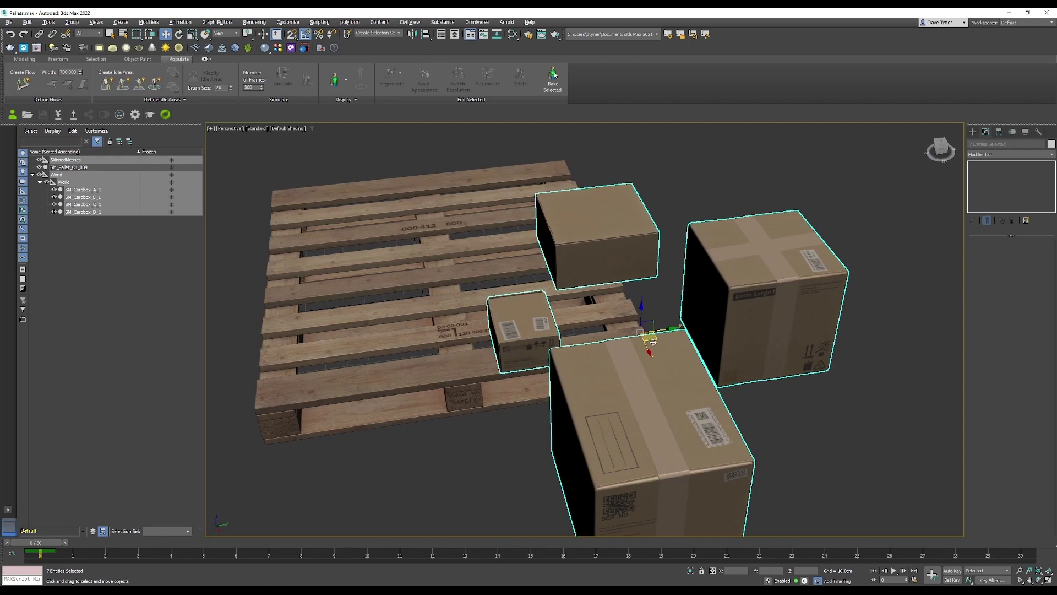
key(f)
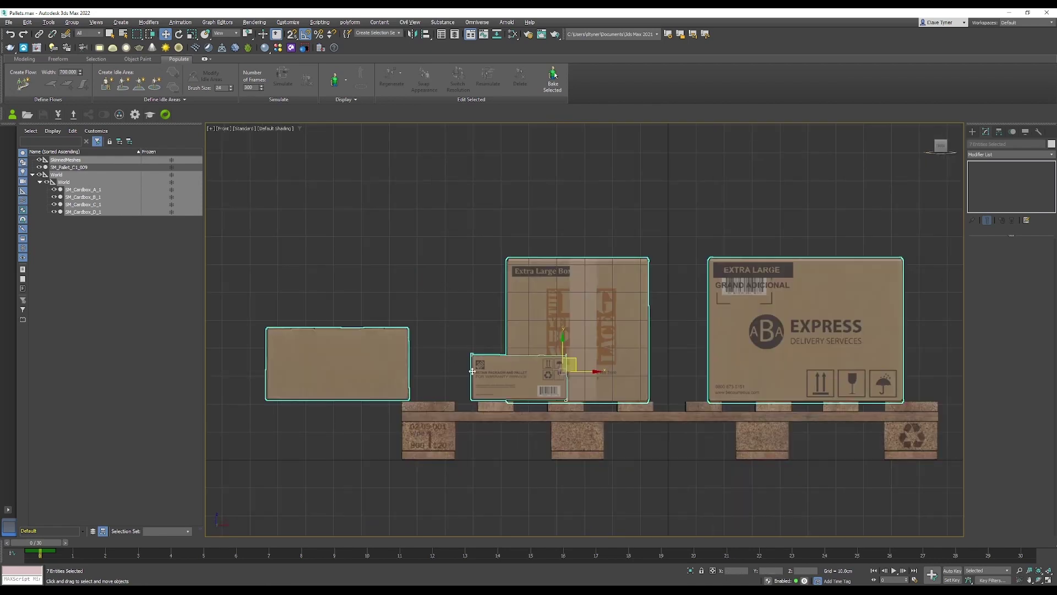
middle_drag(490, 377, 385, 391)
drag(465, 366, 504, 366)
alt+middle_drag(504, 365, 436, 365)
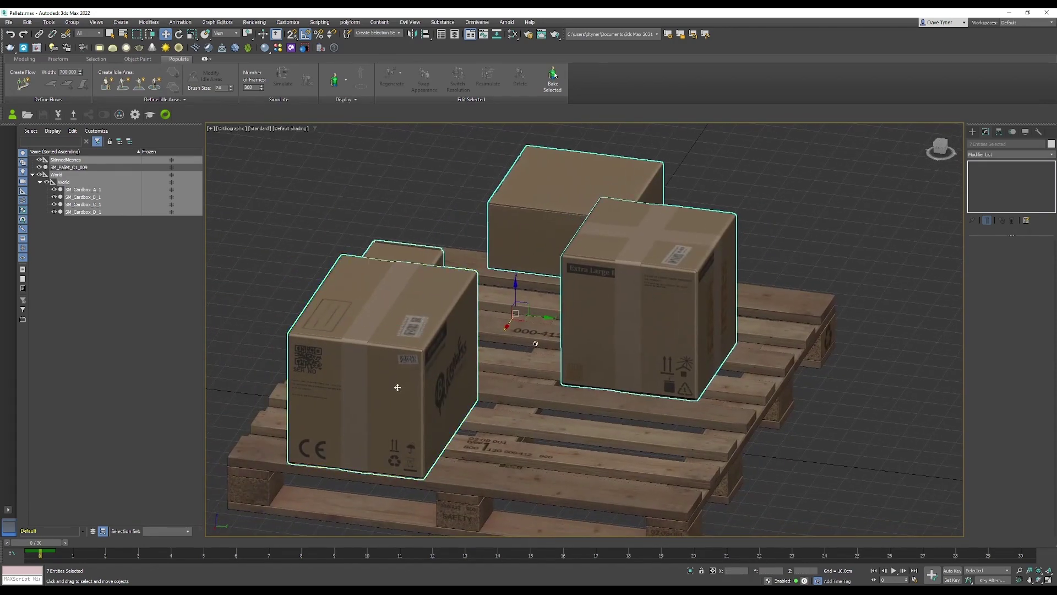
Centre the pivots of all four cardboard boxes on their own objects.
click(455, 384)
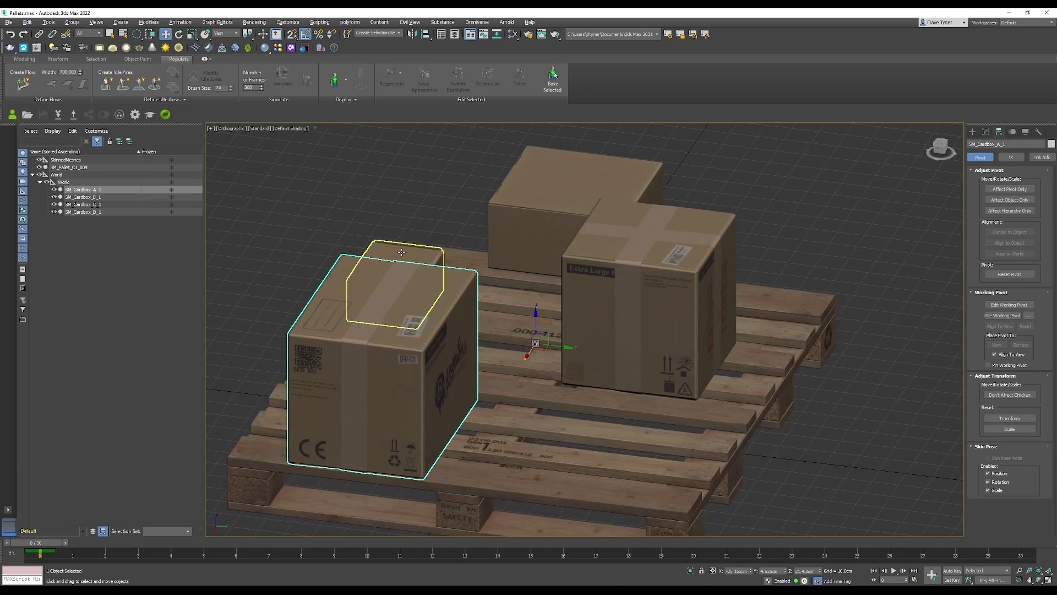
key(q)
ctrl+click(419, 254)
ctrl+click(600, 180)
ctrl+click(664, 255)
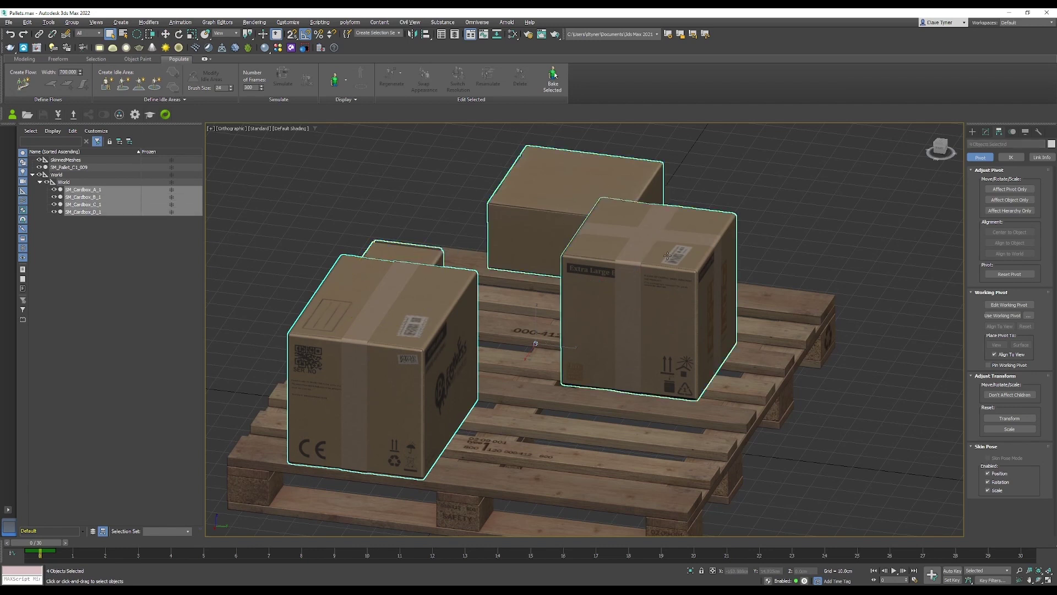
click(1010, 189)
click(1010, 232)
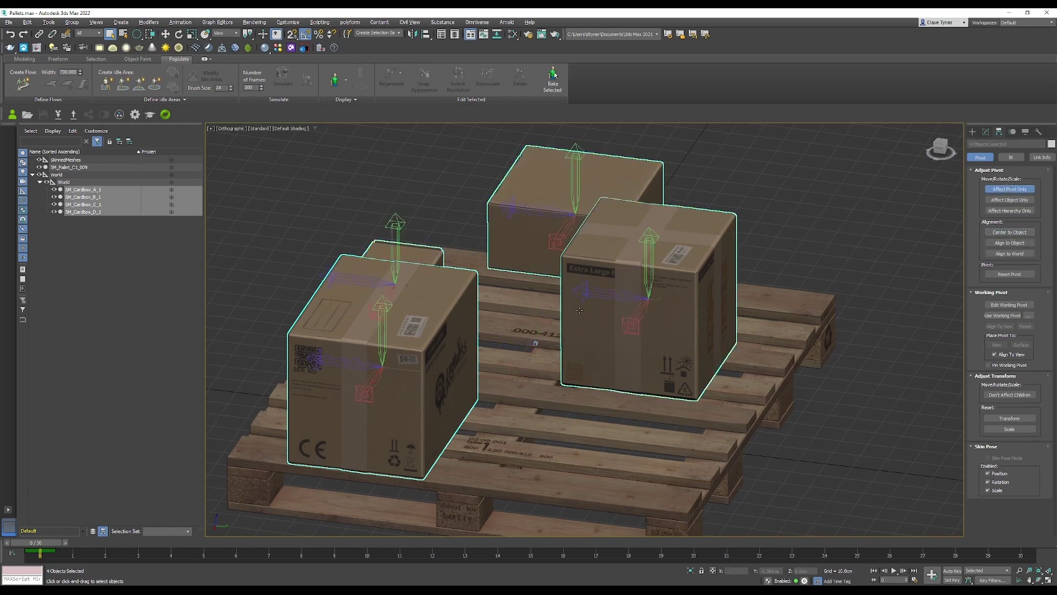
alt+middle_drag(640, 362, 716, 361)
key(f)
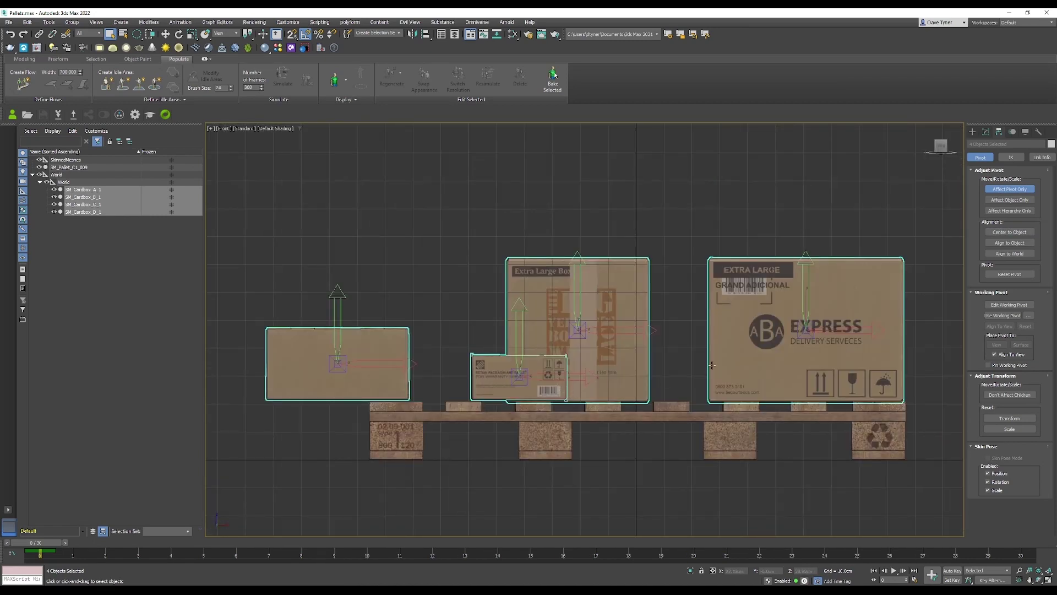
alt+middle_drag(748, 373, 561, 364)
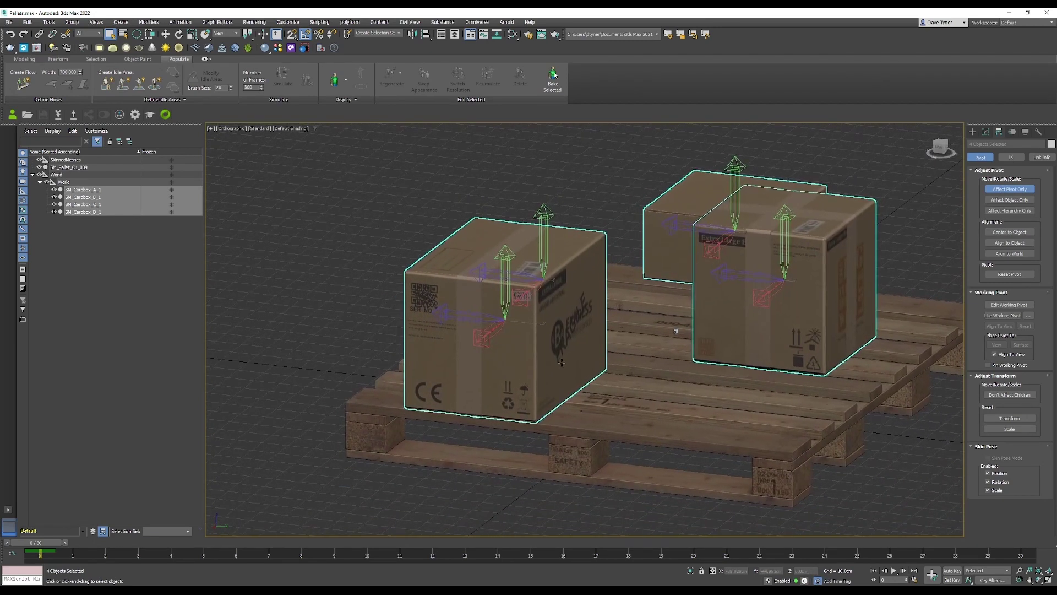
Align SM_Cardbox_A_1 on Z only, its centre to the target's minimum, so it rests on the deck.
click(561, 362)
key(alt+a)
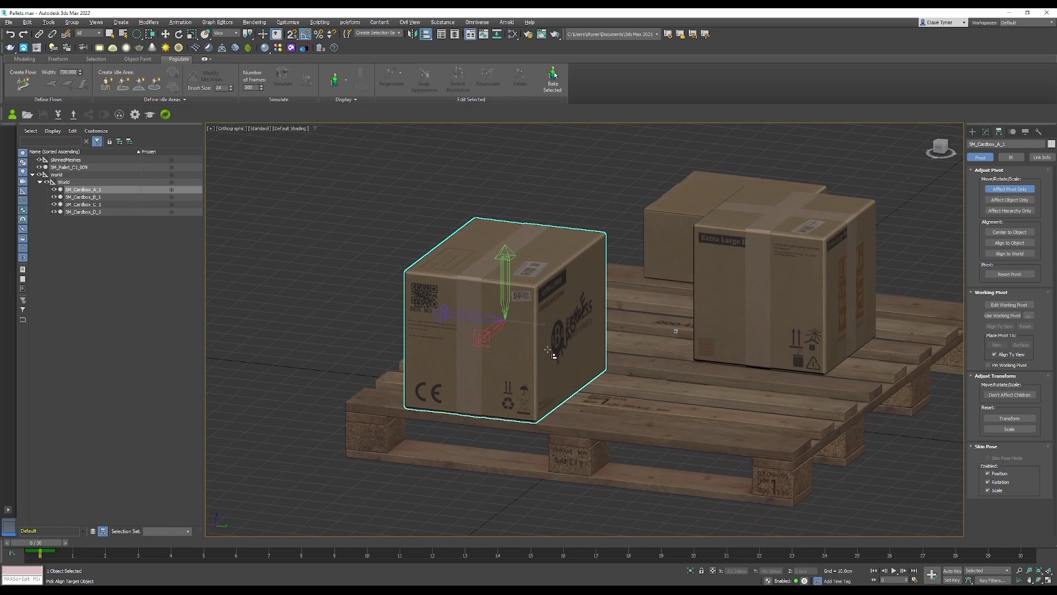
click(548, 350)
click(529, 249)
click(490, 249)
click(549, 277)
click(508, 277)
click(552, 269)
click(531, 371)
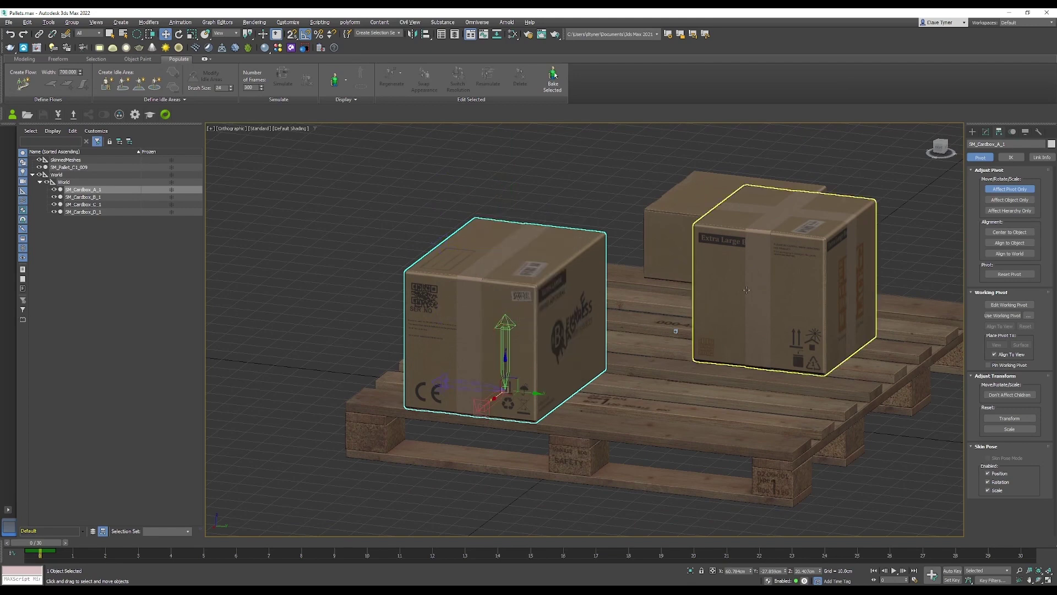
Drop boxes SM_Cardbox_B_1 and SM_Cardbox_C_1 onto the deck with the same Z alignment.
click(826, 309)
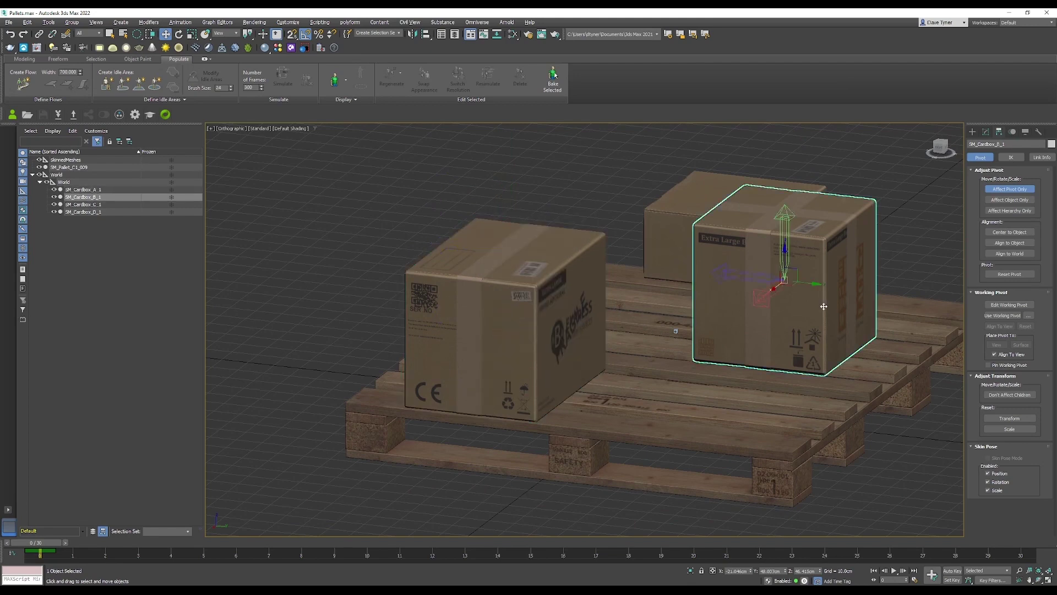
key(alt+a)
click(797, 319)
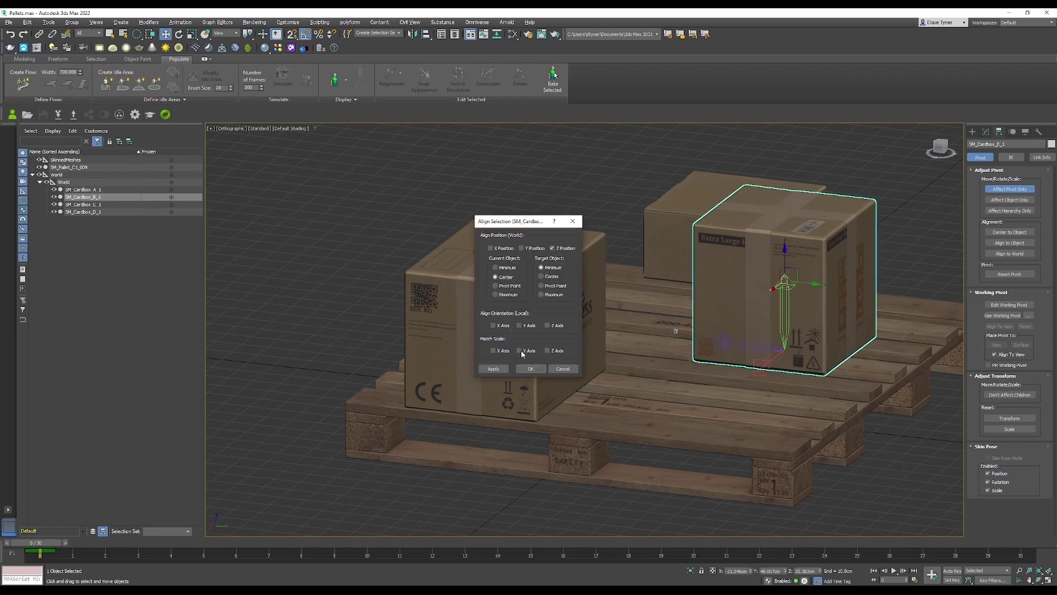
click(531, 369)
click(686, 220)
key(alt+a)
click(782, 308)
click(540, 366)
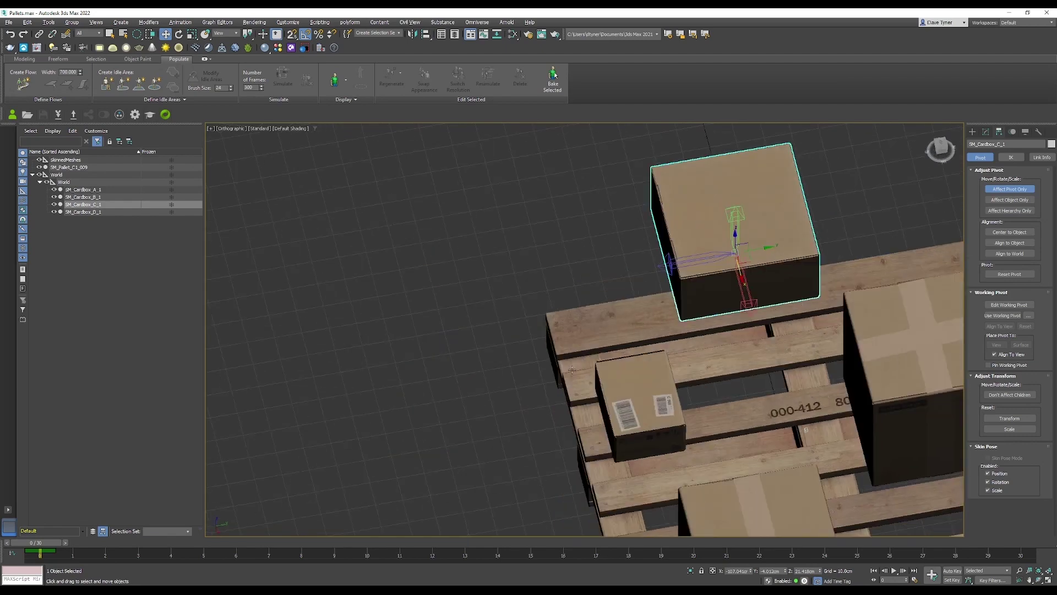
Drop box SM_Cardbox_D_1 onto the deck with the same Z alignment.
alt+middle_drag(571, 369, 584, 328)
click(689, 355)
key(alt+a)
click(688, 356)
click(529, 367)
alt+middle_drag(665, 451, 496, 324)
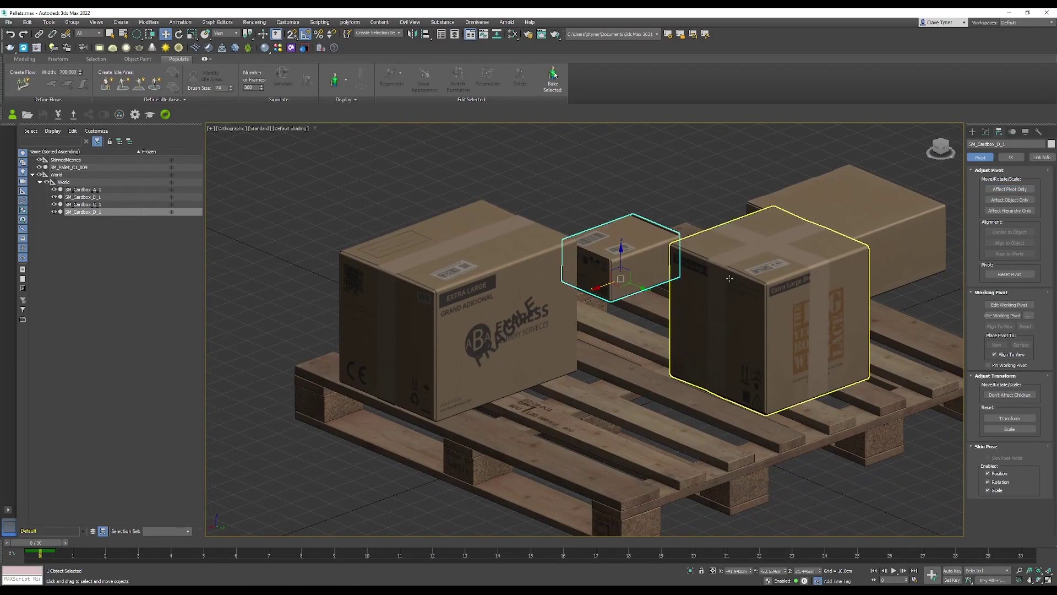
Rearrange the boxes: move box D to the front-left corner, then slide boxes A and D left.
drag(623, 287, 498, 425)
alt+middle_drag(497, 425, 465, 425)
click(467, 419)
drag(467, 395, 418, 392)
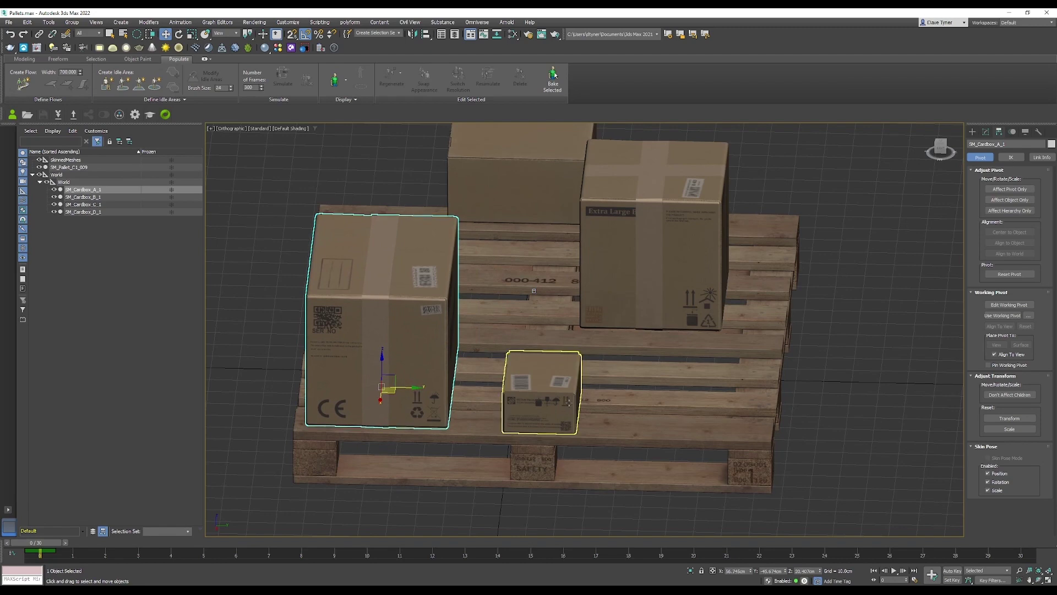
click(551, 405)
drag(572, 413, 517, 407)
alt+middle_drag(490, 418, 507, 411)
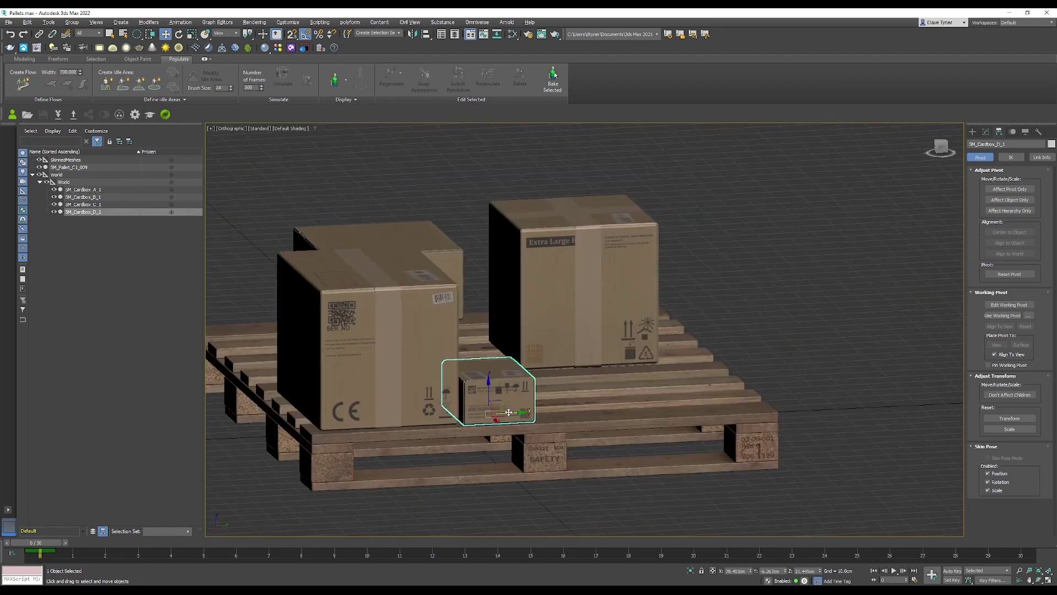
key(z)
alt+middle_drag(383, 405, 450, 395)
scroll(468, 411, down, 5)
Shift-drag clone the small box into SM_Cardbox_D_002 and set it flush on top of box D.
shift+drag(414, 394, 429, 303)
click(518, 335)
key(f)
key(z)
scroll(519, 333, down, 3)
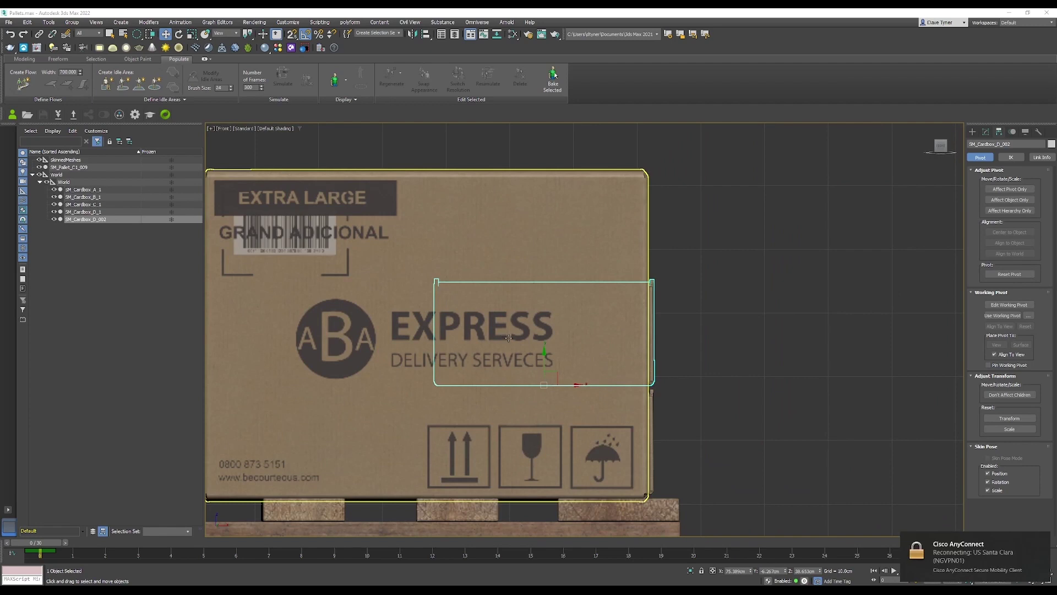
middle_drag(543, 400, 566, 334)
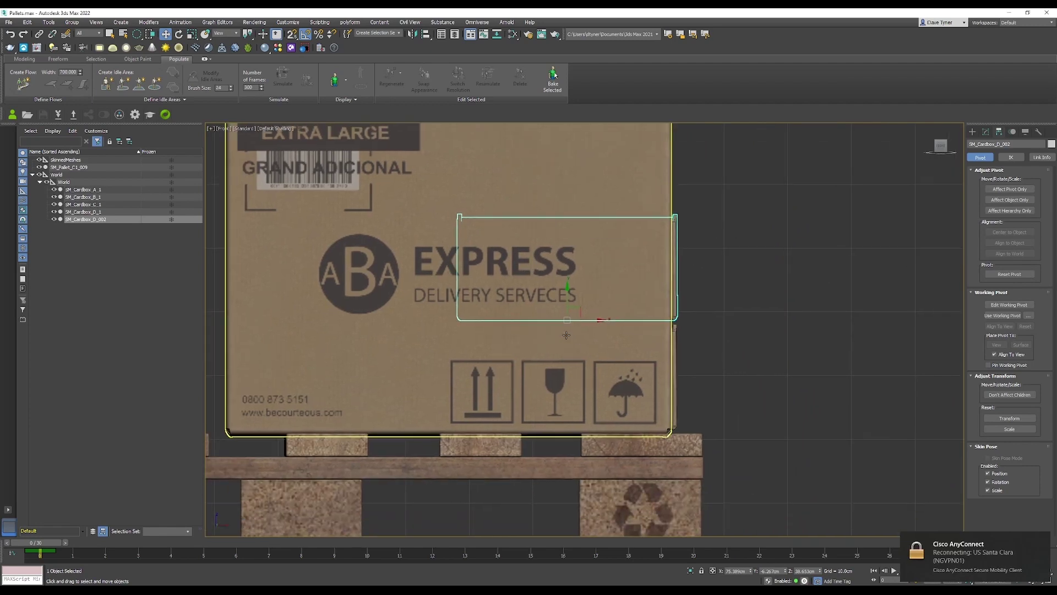
key(l)
key(z)
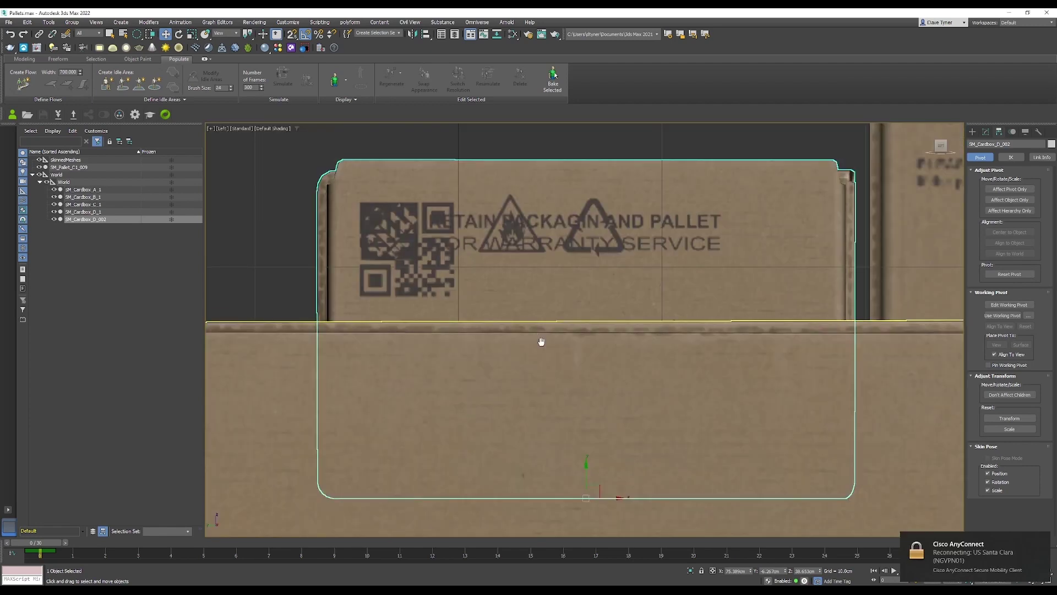
alt+middle_drag(459, 343, 494, 360)
drag(448, 367, 448, 369)
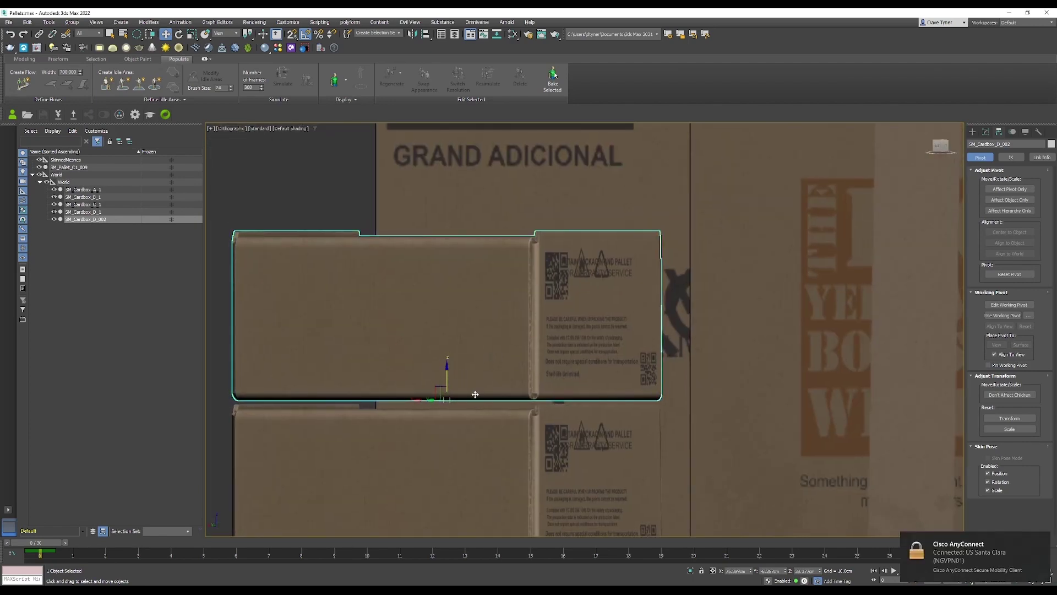
Paste an independent copy SM_Cardbox_D_003 and raise it onto the top of the stack.
key(ctrl+v)
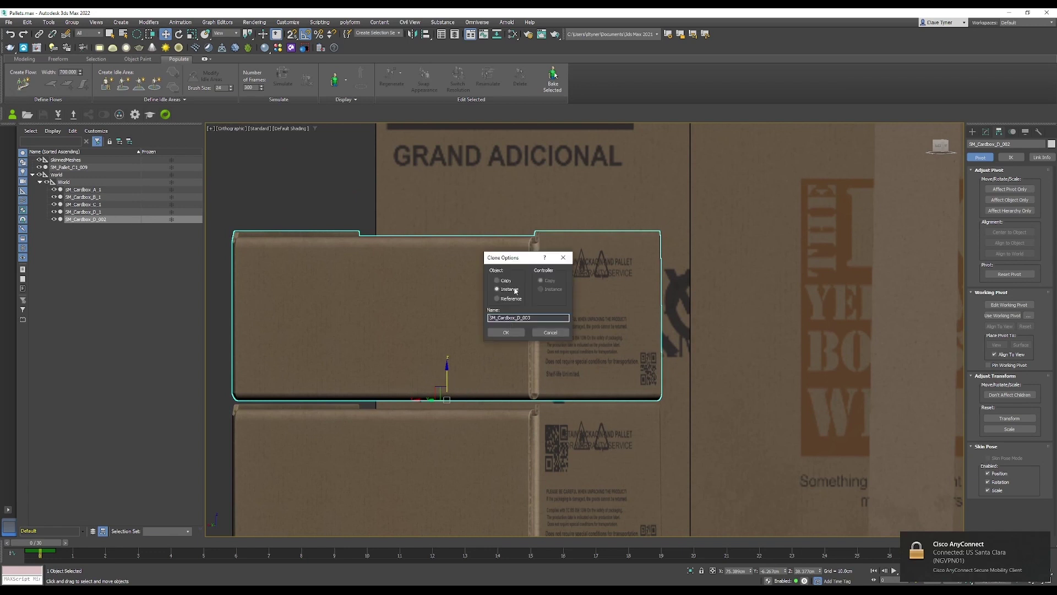
click(502, 281)
click(505, 333)
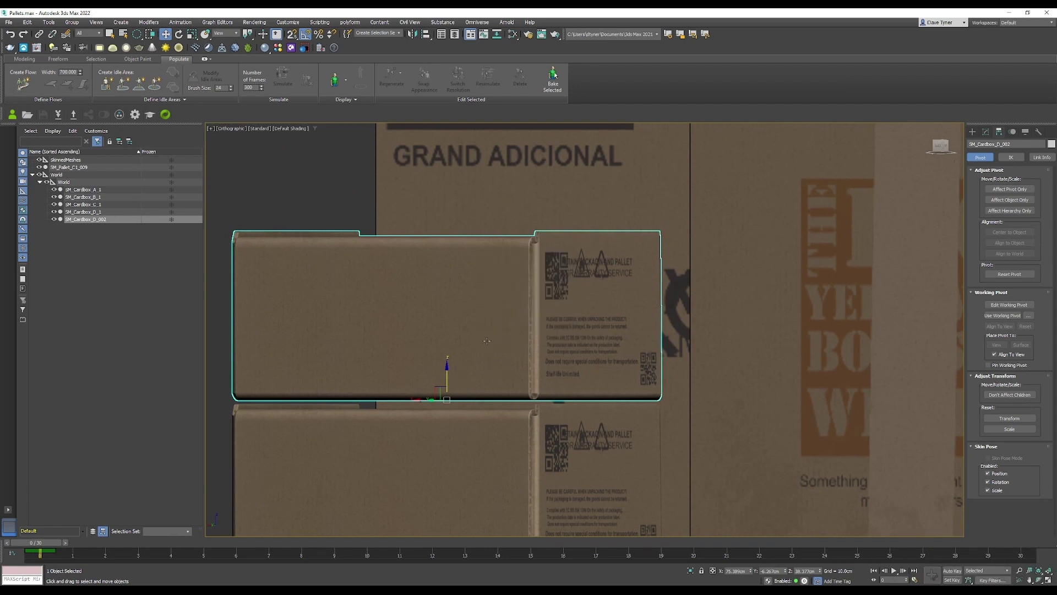
mouse_move(447, 379)
mouse_down()
mouse_move(468, 194)
mouse_move(458, 207)
mouse_up()
alt+middle_drag(440, 205, 308, 333)
scroll(370, 277, down, 6)
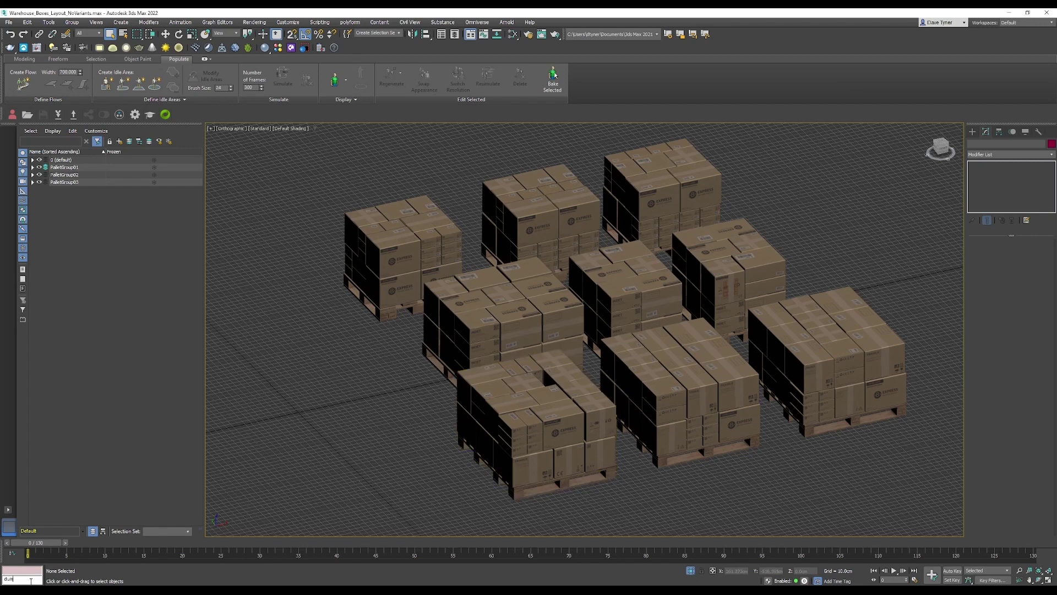
Create Dummy001 and align PalletGroup02_C to it: X/Y centred, bottom at its Z minimum.
key(Return)
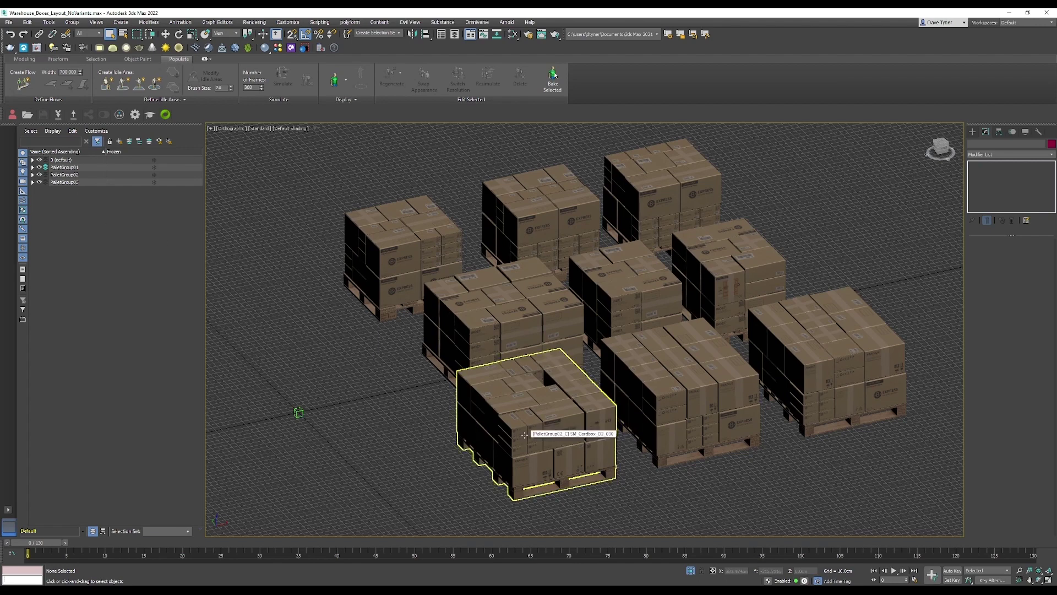
click(524, 435)
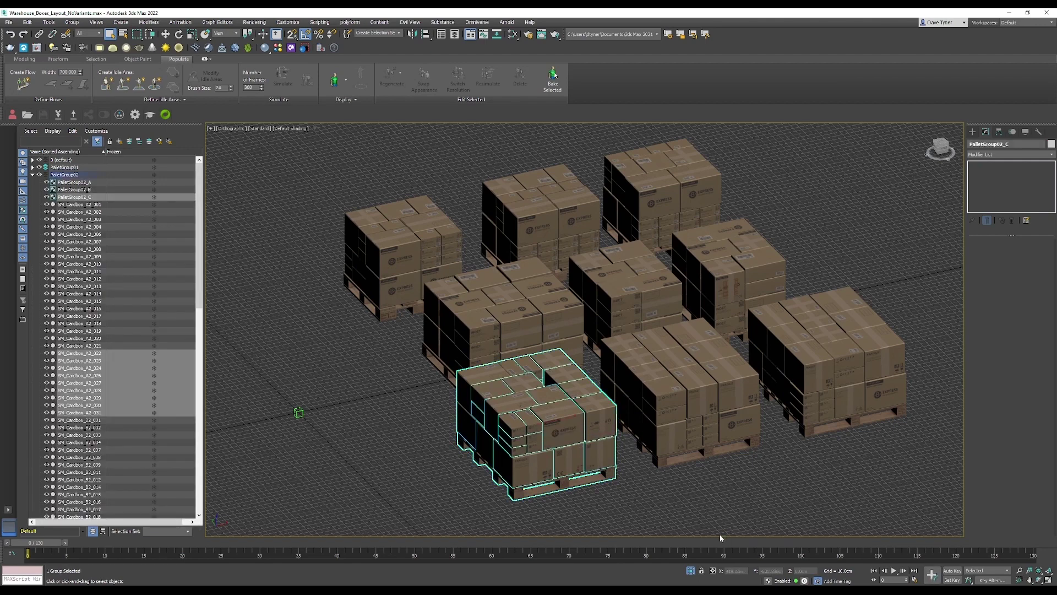
key(alt+a)
click(299, 412)
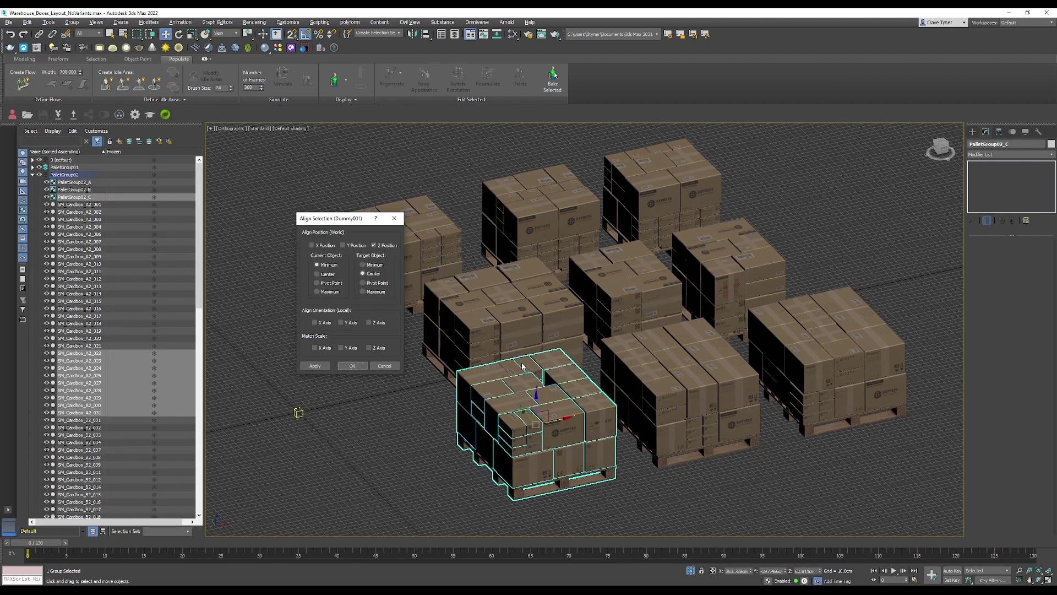
click(332, 246)
click(343, 245)
click(374, 245)
click(321, 275)
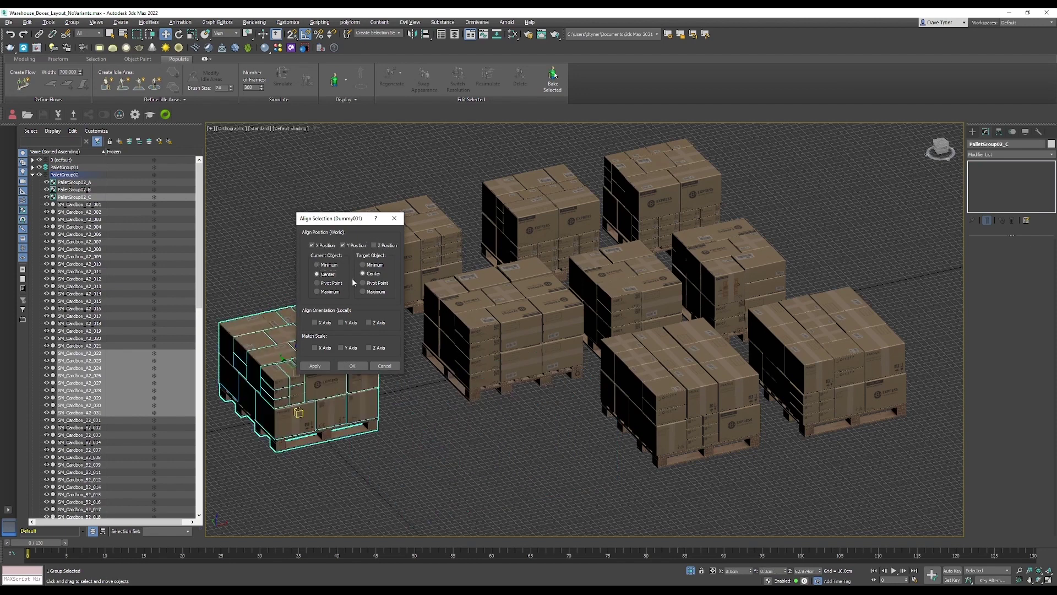
click(374, 245)
click(309, 366)
click(380, 246)
click(327, 265)
click(352, 366)
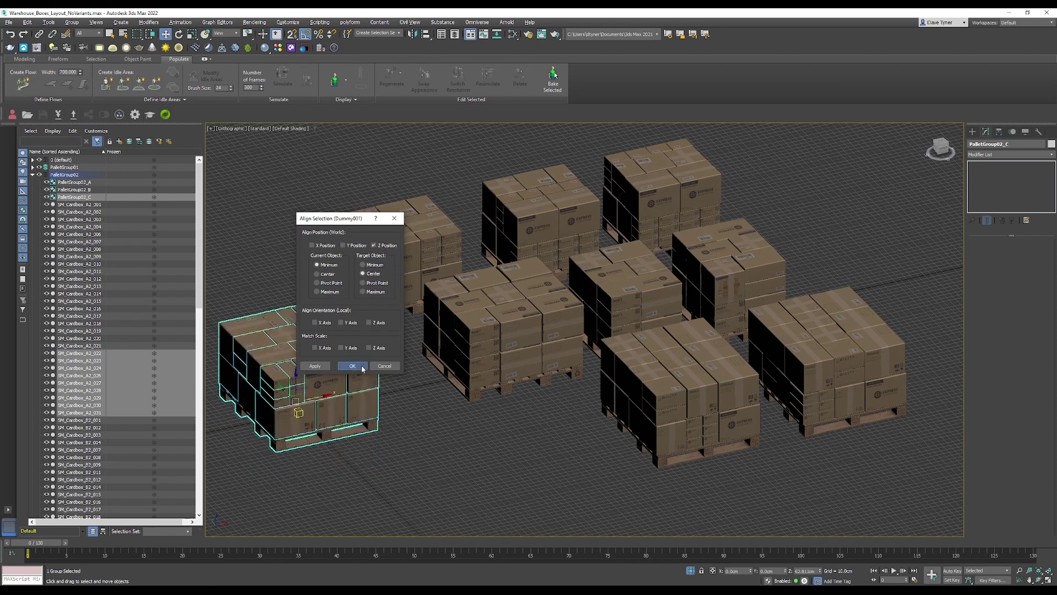
Align PalletGroup02_B to Dummy001, centred on X/Y with its bottom resting on the dummy.
click(686, 449)
key(alt+a)
key(h)
click(41, 66)
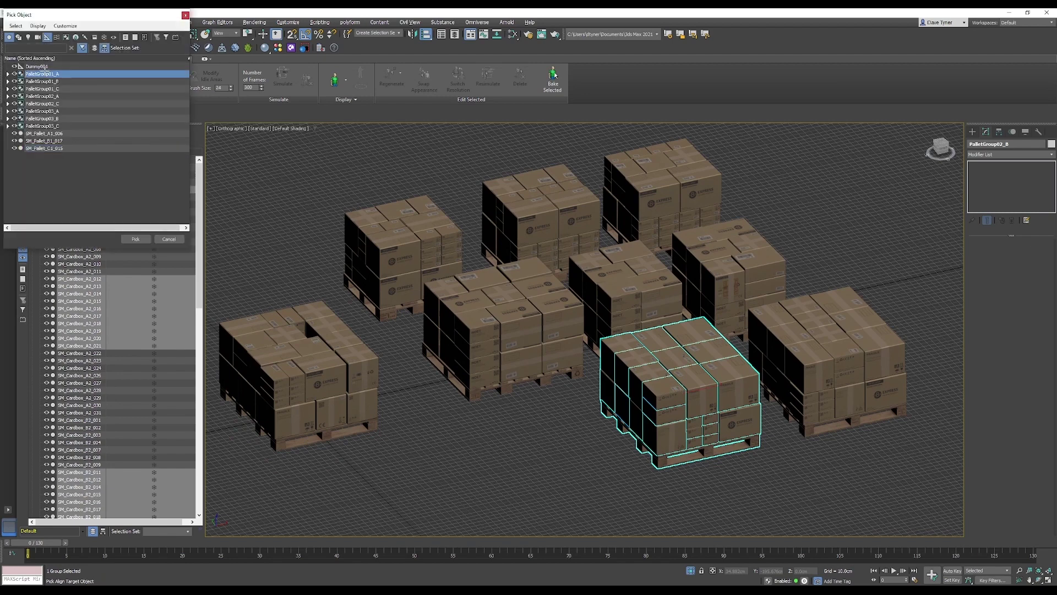
click(135, 239)
click(346, 245)
click(345, 246)
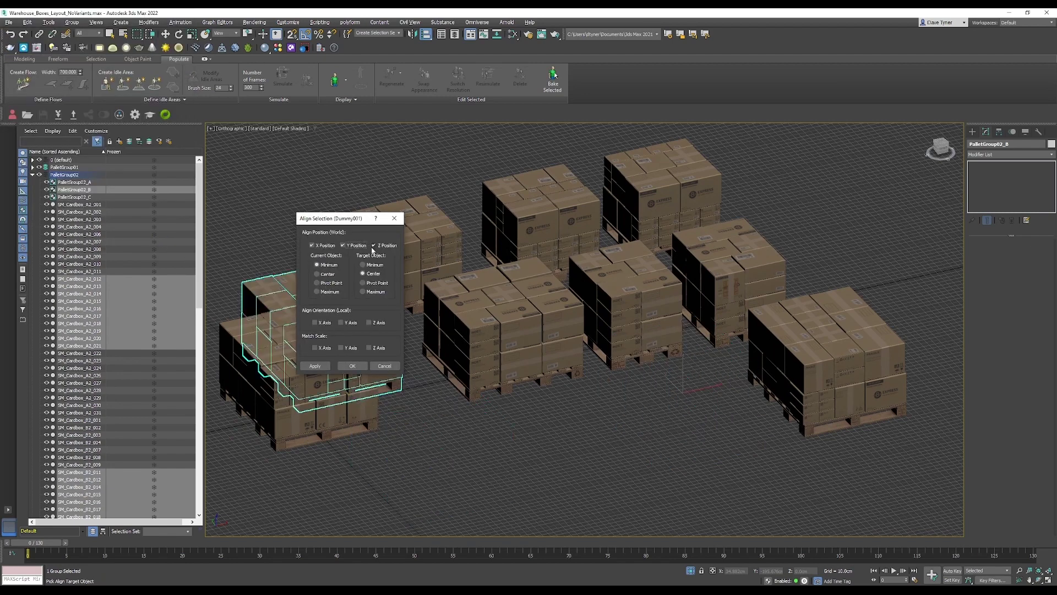
click(317, 274)
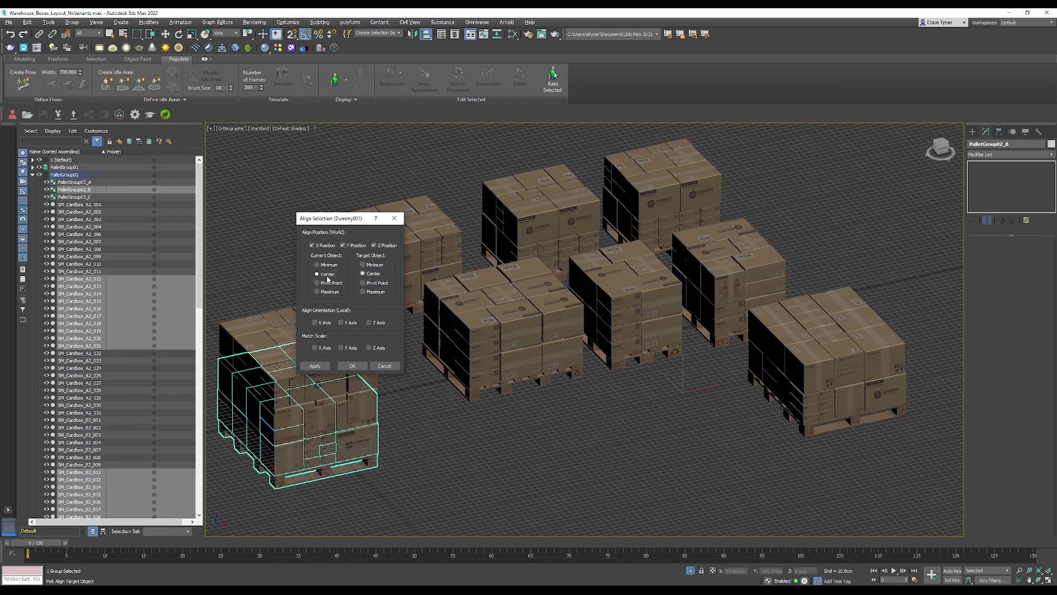
click(315, 366)
click(317, 265)
click(353, 366)
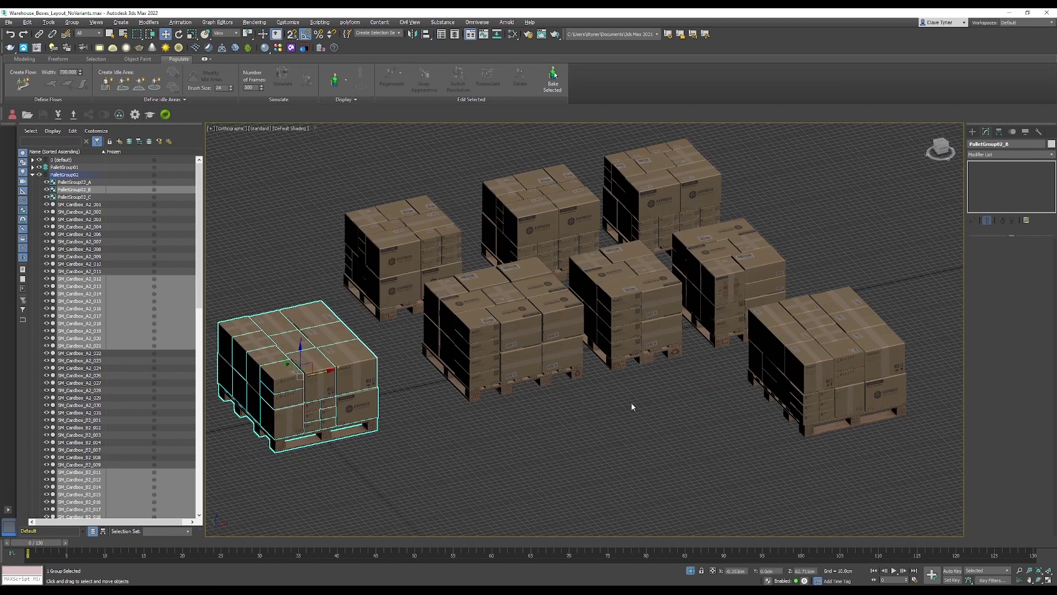
Align PalletGroup02_A to Dummy001, centred on X/Y with its bottom resting on the dummy.
click(778, 385)
key(alt+a)
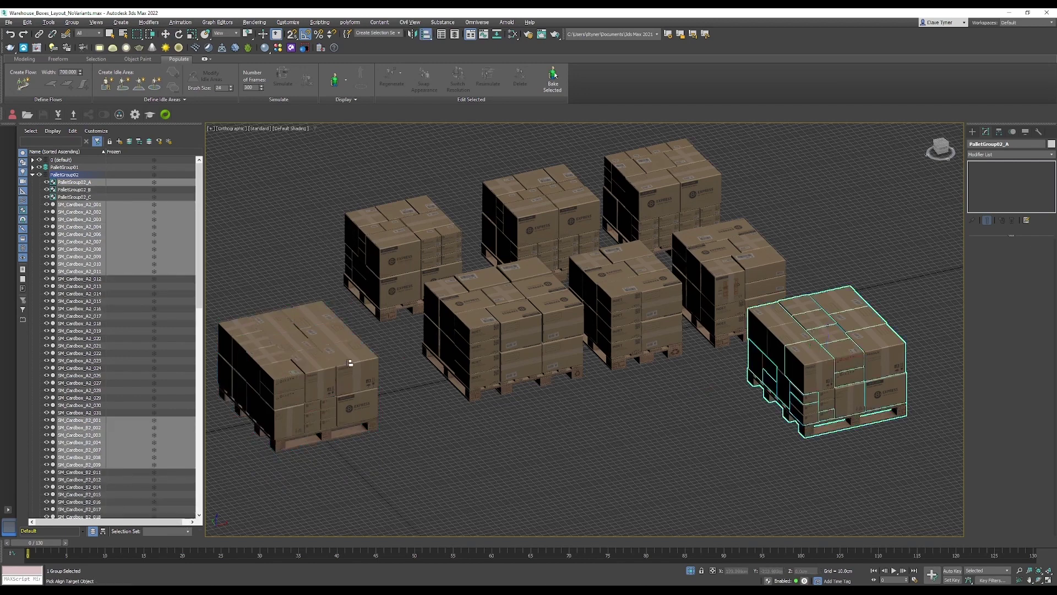
key(h)
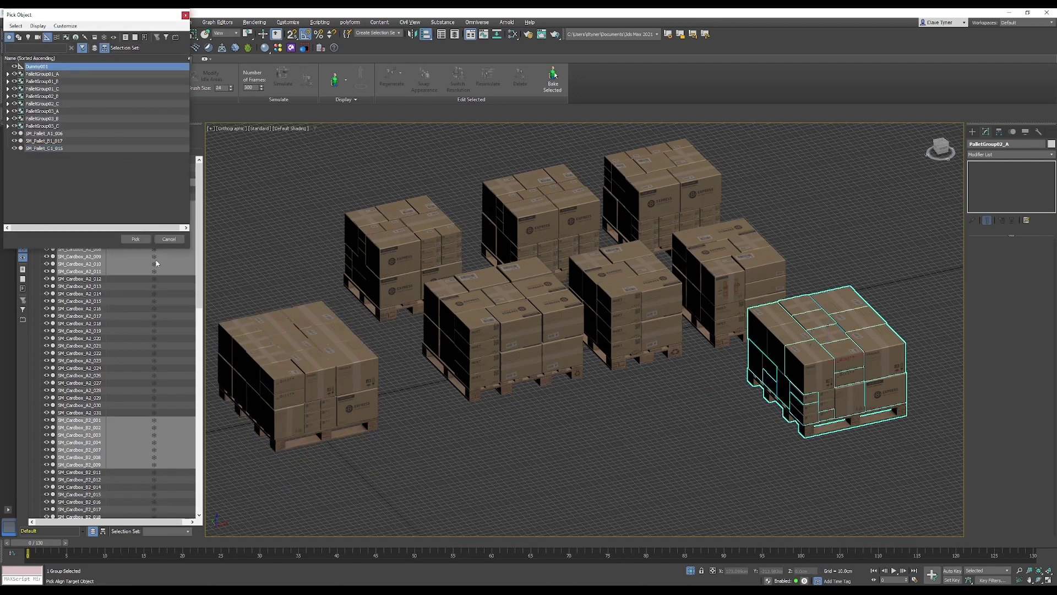
click(136, 239)
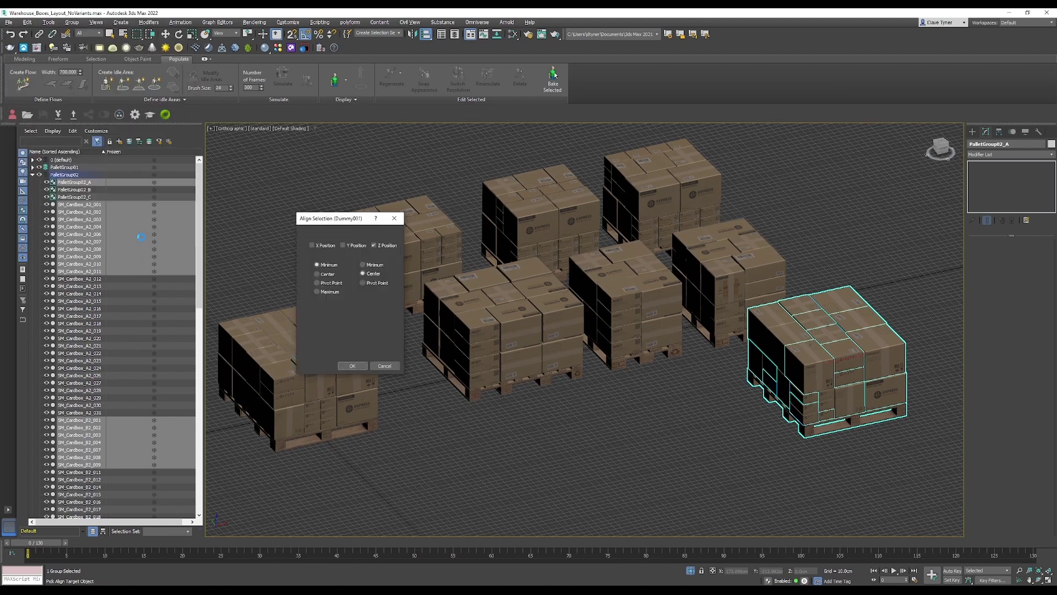
click(312, 245)
click(342, 245)
click(317, 274)
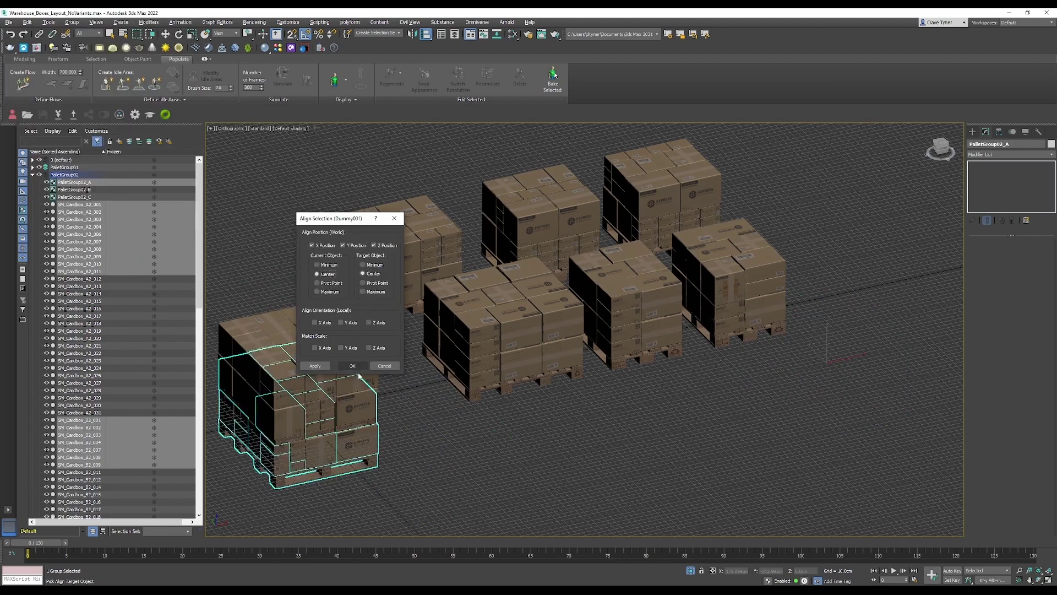
click(310, 366)
click(380, 245)
click(333, 291)
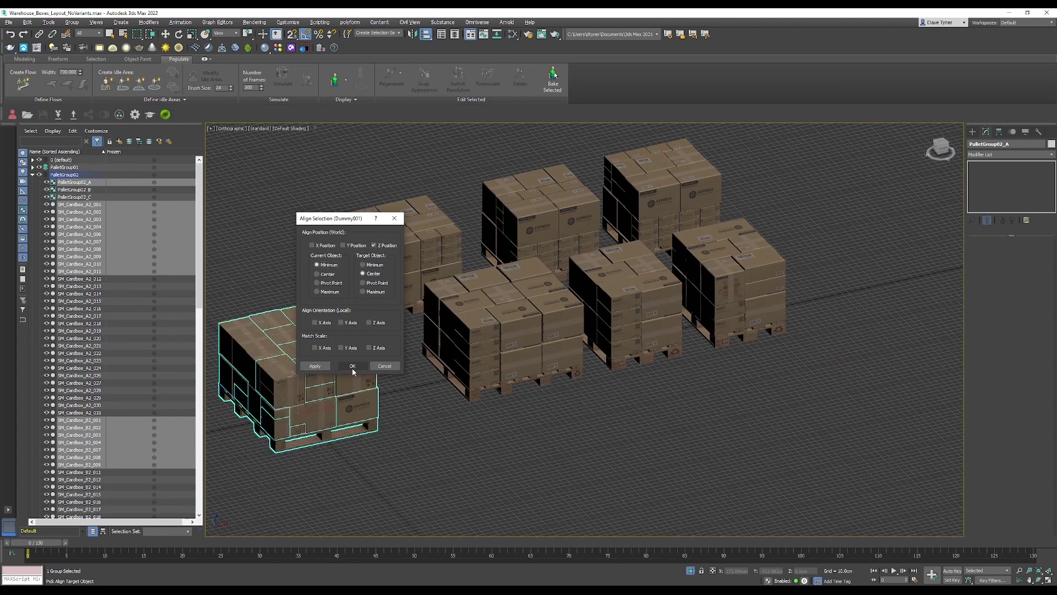
click(351, 366)
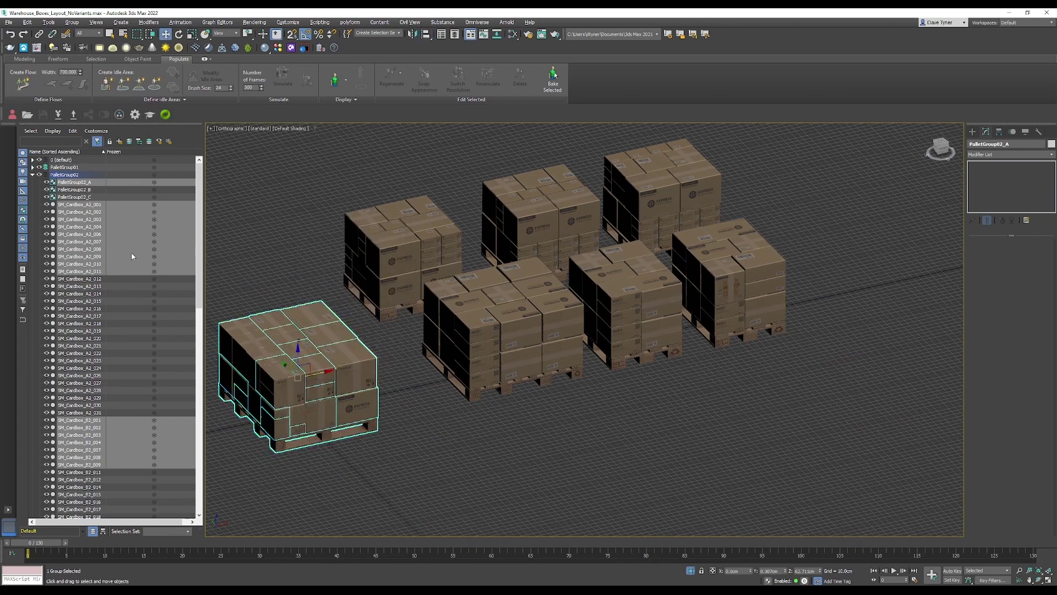
Hide PalletGroup01 and PalletGroup03 in the Scene Explorer.
click(32, 175)
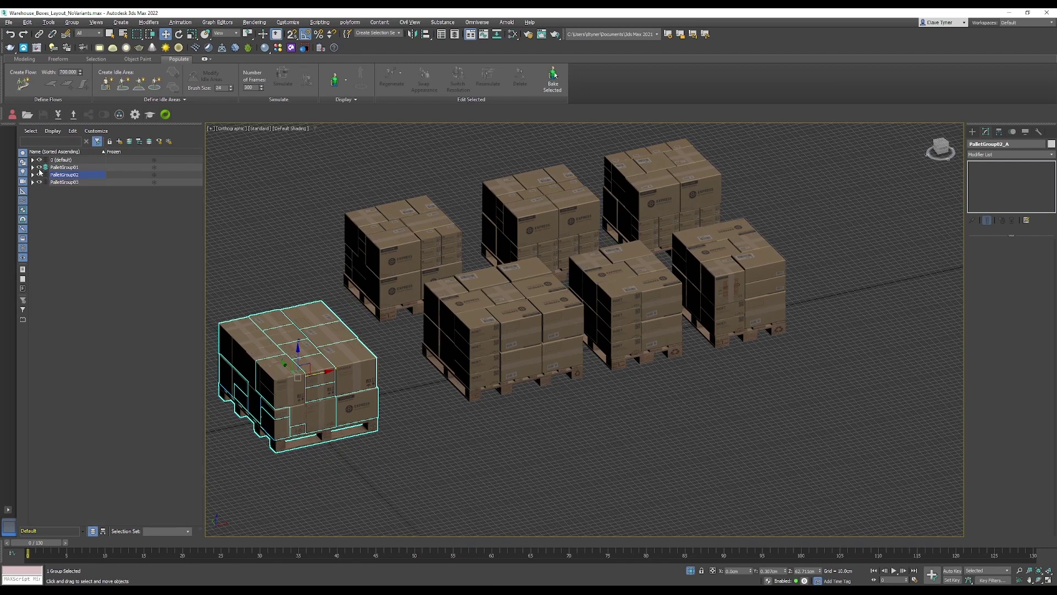
click(39, 167)
click(39, 182)
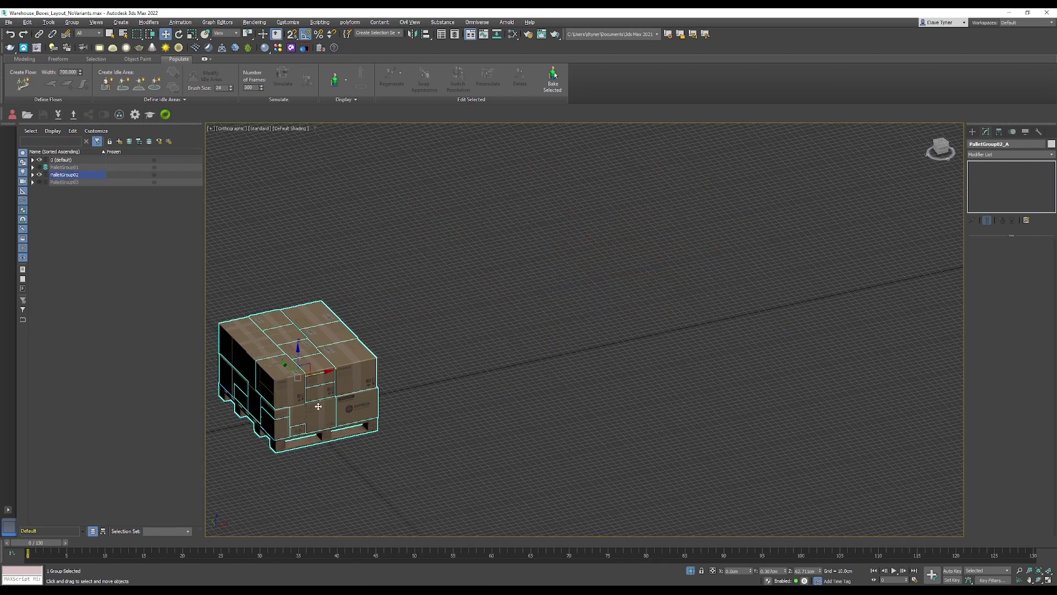
middle_drag(277, 456, 404, 453)
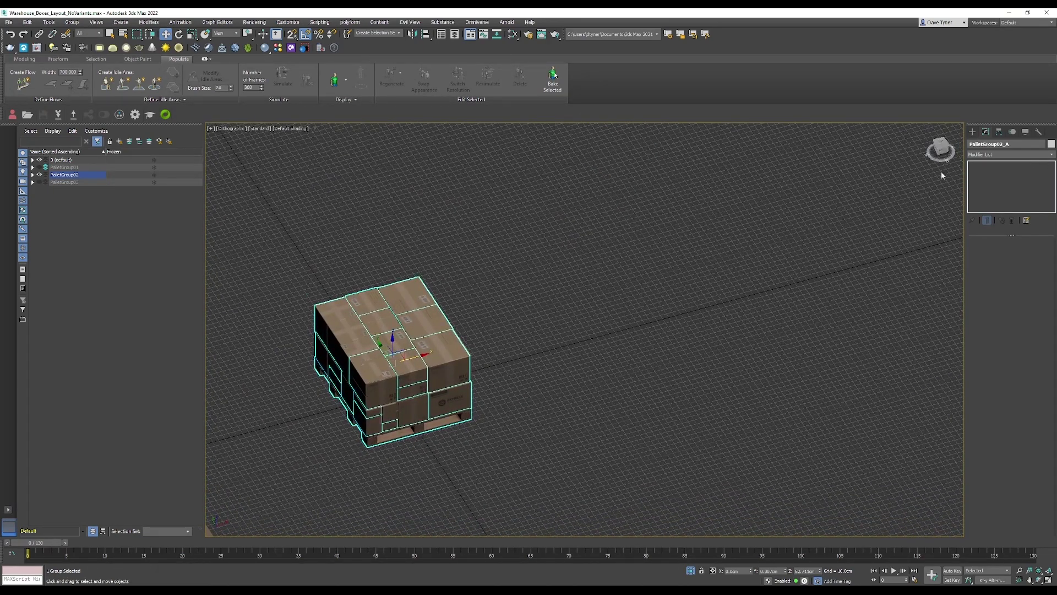
Start an Omni Variants helper from the NVIDIA Omniverse category, aborting the hidden-layer warning.
click(972, 132)
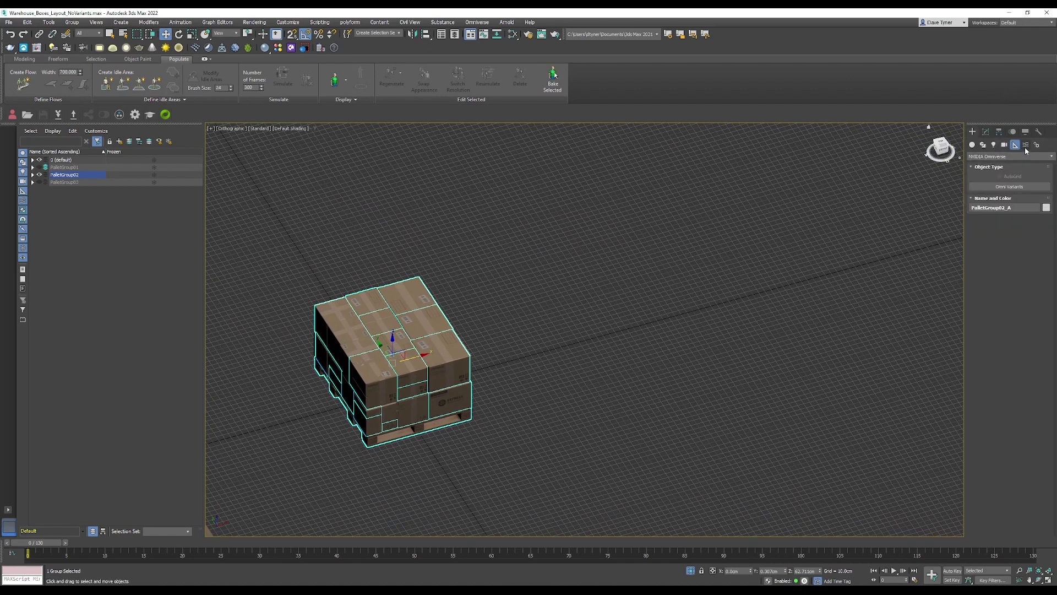
click(995, 157)
click(992, 256)
click(1011, 189)
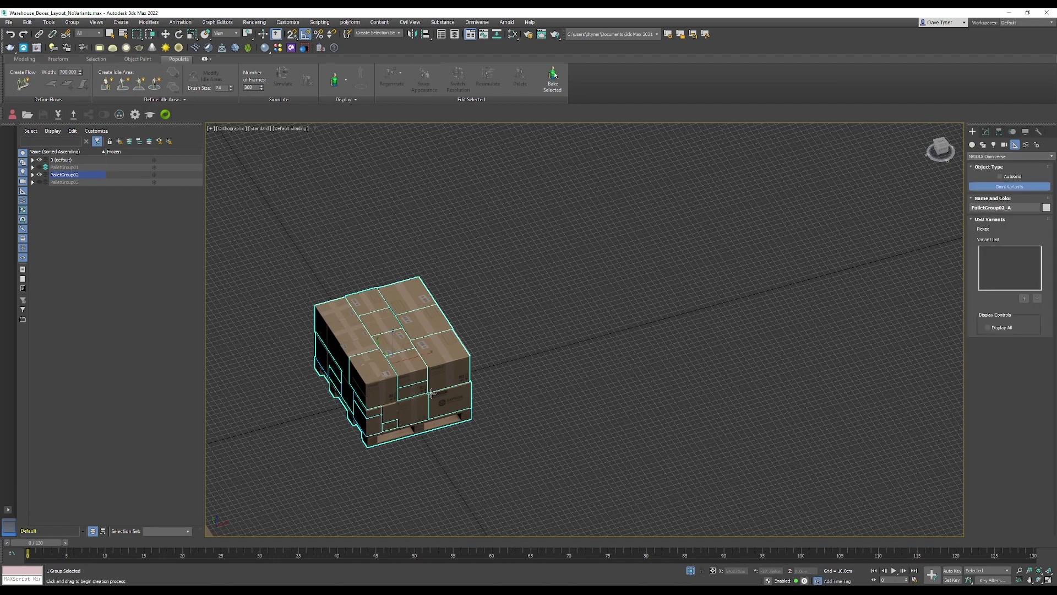
click(395, 397)
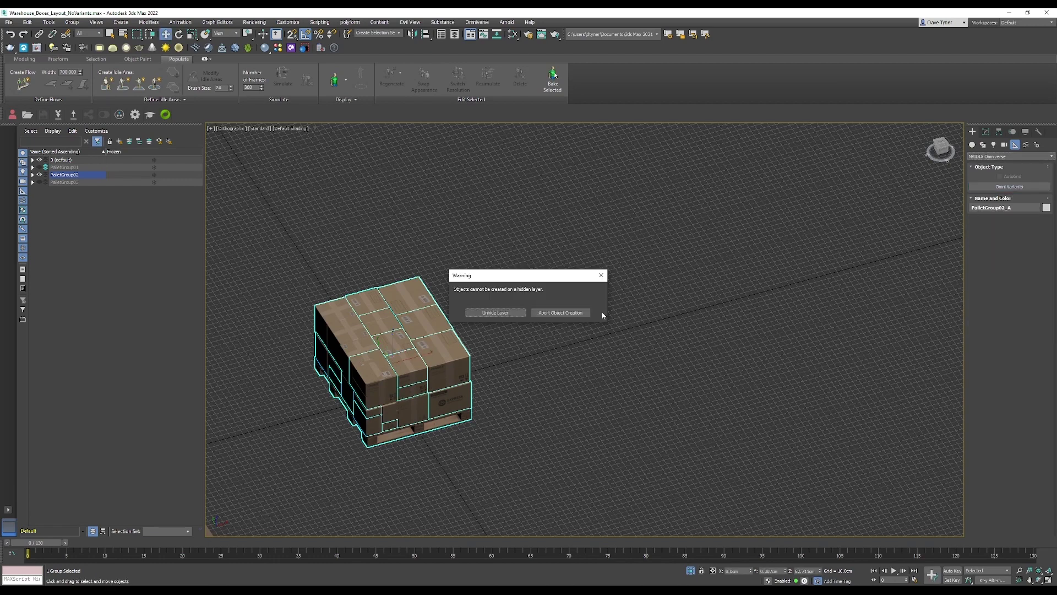
click(550, 314)
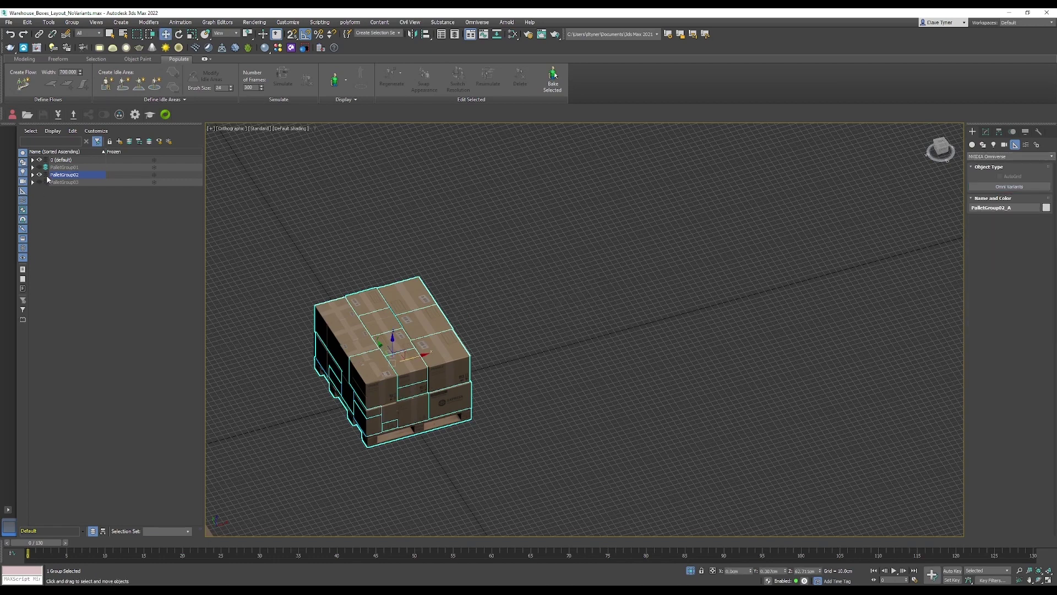
click(1005, 189)
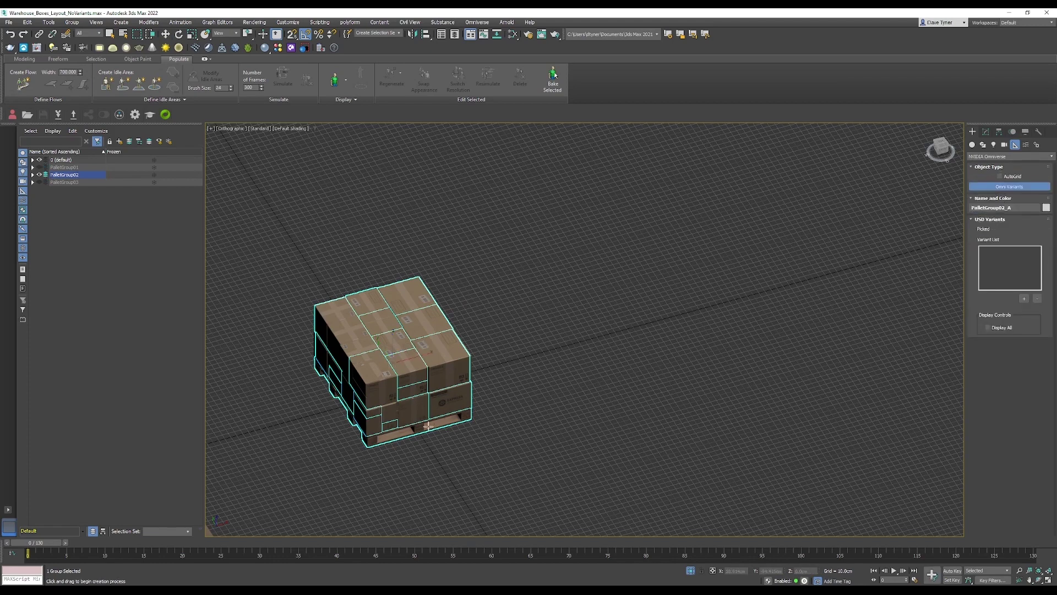
Draw the variants helper box around the pallet and name it v_PalletGroup02.
drag(386, 391, 479, 453)
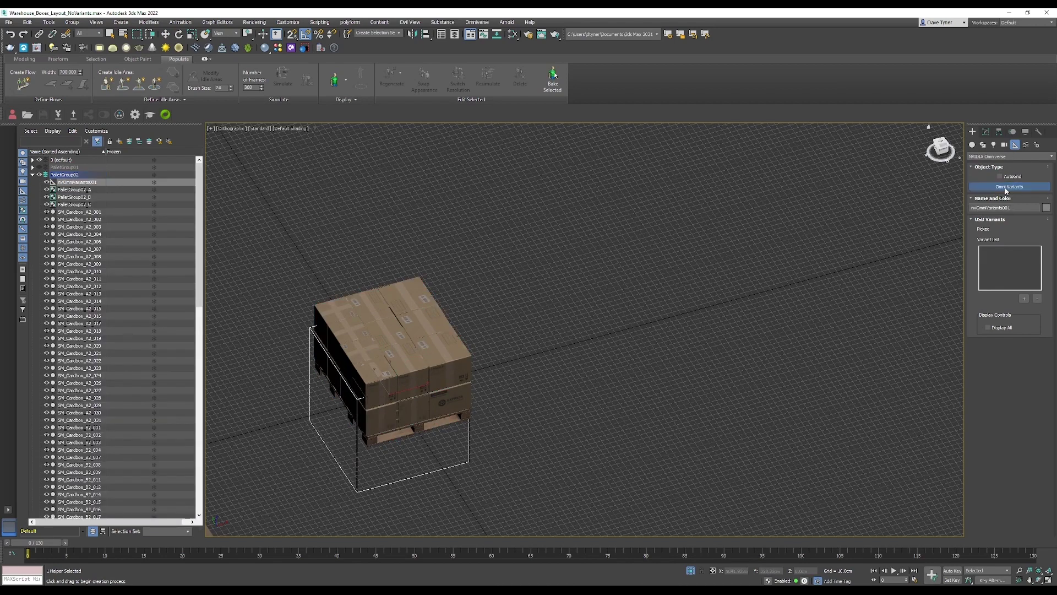
click(996, 208)
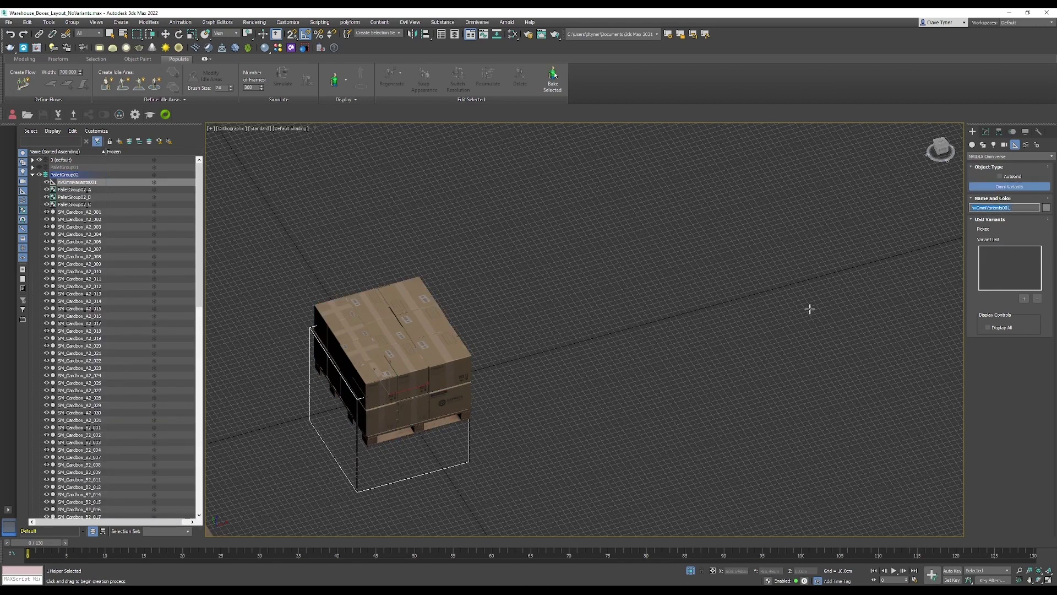
text(v_PalletGroup02)
key(Return)
Dismiss the Move Transform Type-In and bring up the helper's nvOmniVariants modifier settings.
right_click(165, 34)
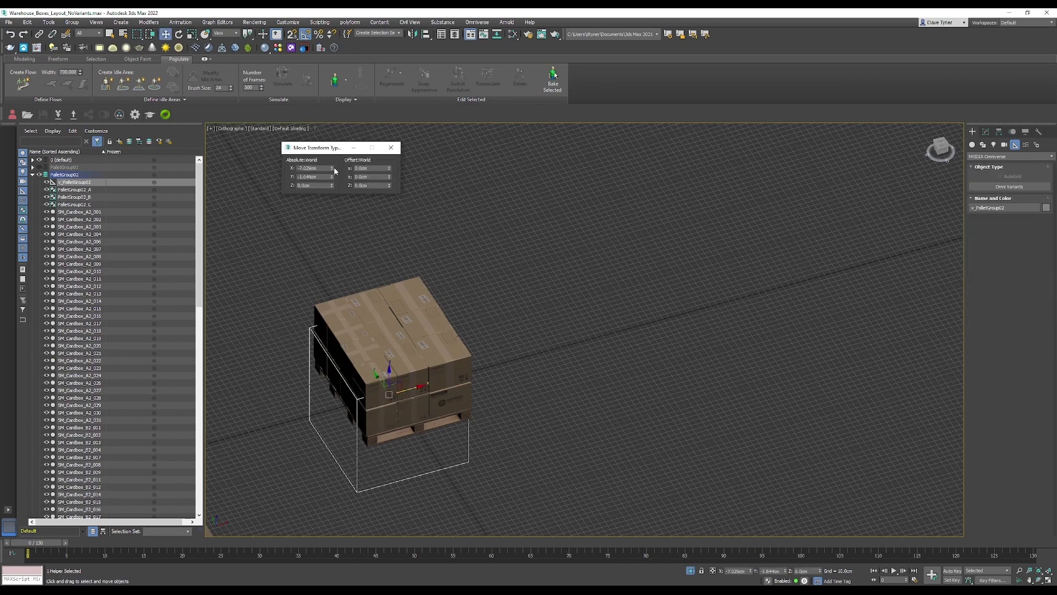
click(391, 148)
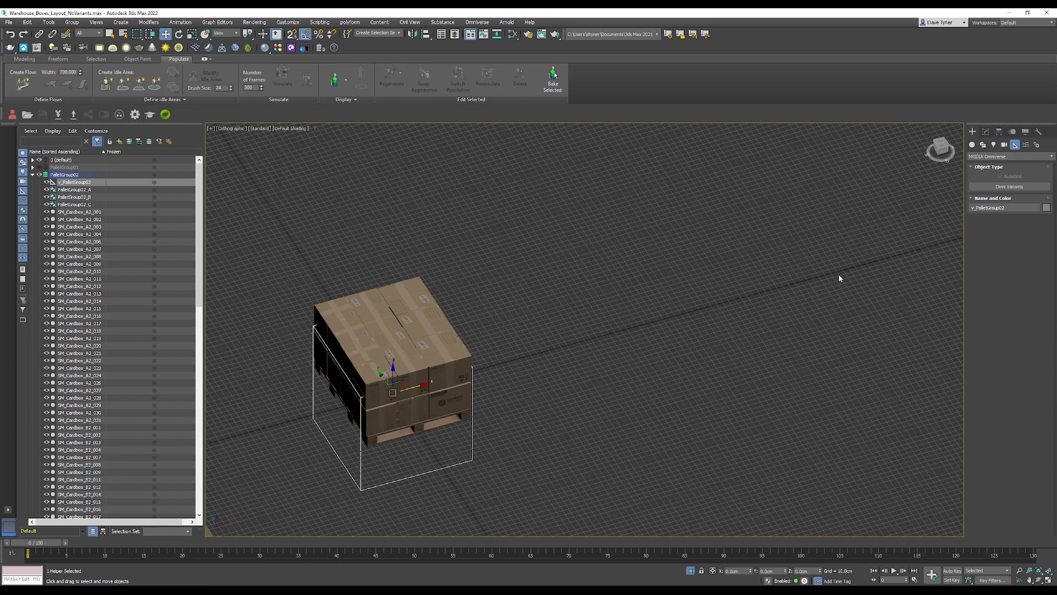
click(986, 132)
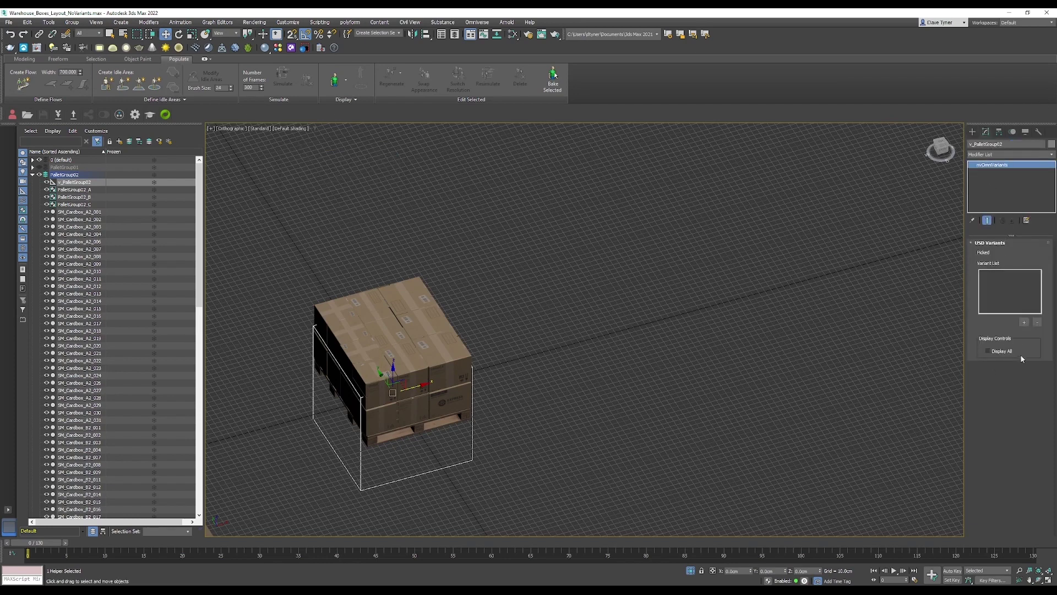
Add PalletGroup02_A, _B and _C to the Variant List, removing the misordered _C entry first.
click(1024, 322)
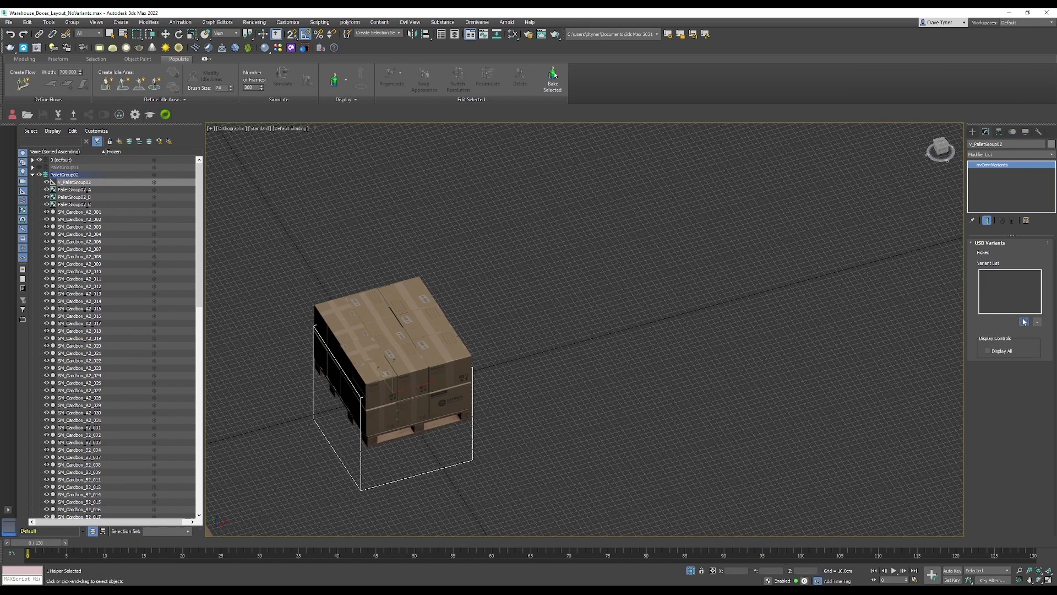
click(82, 190)
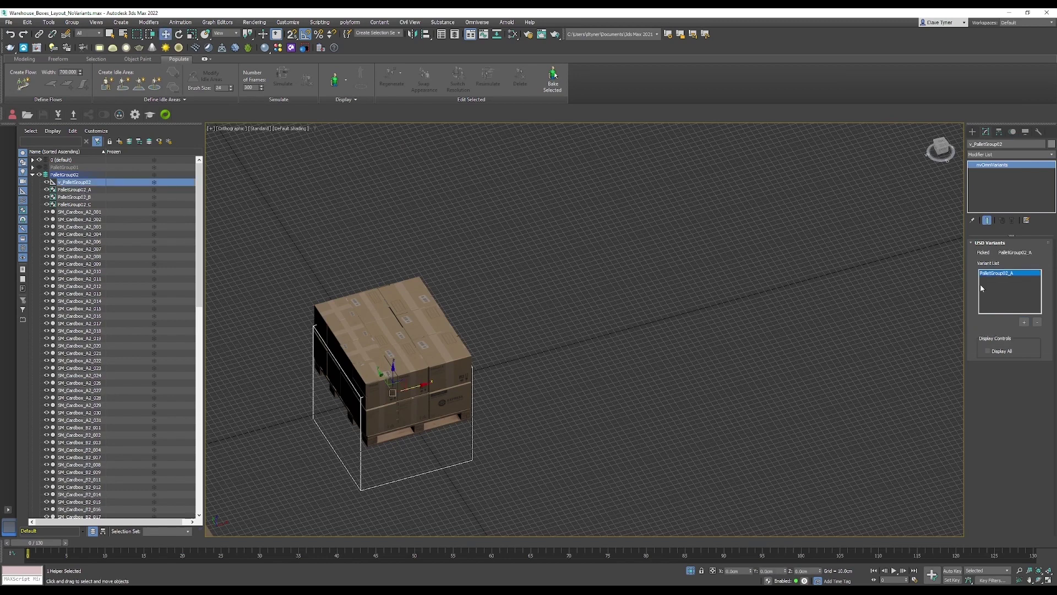
click(82, 205)
click(1026, 323)
right_click(451, 237)
click(997, 279)
click(1037, 323)
click(1024, 323)
click(84, 196)
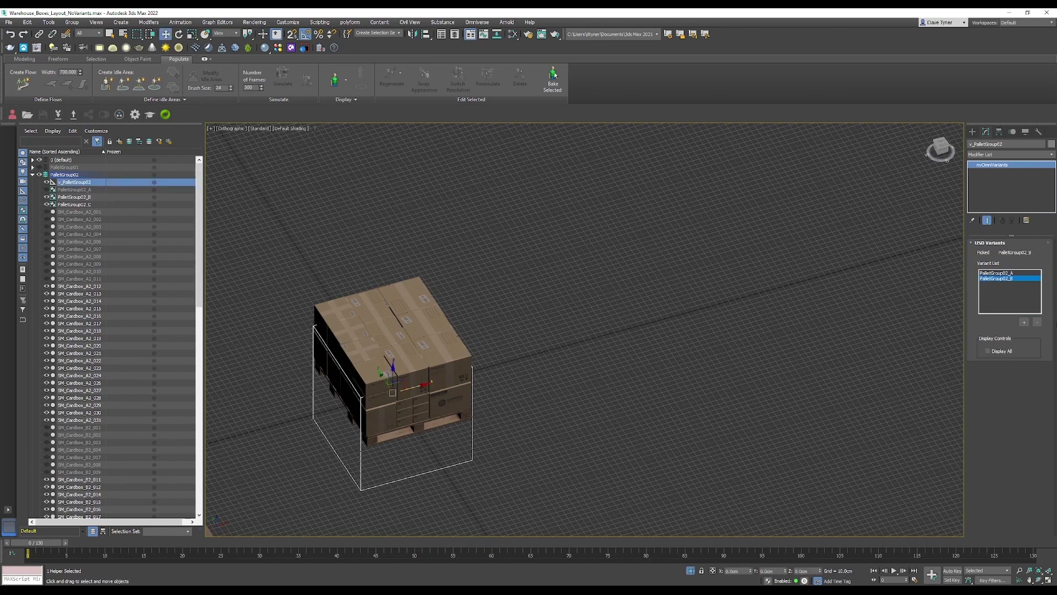
click(1025, 322)
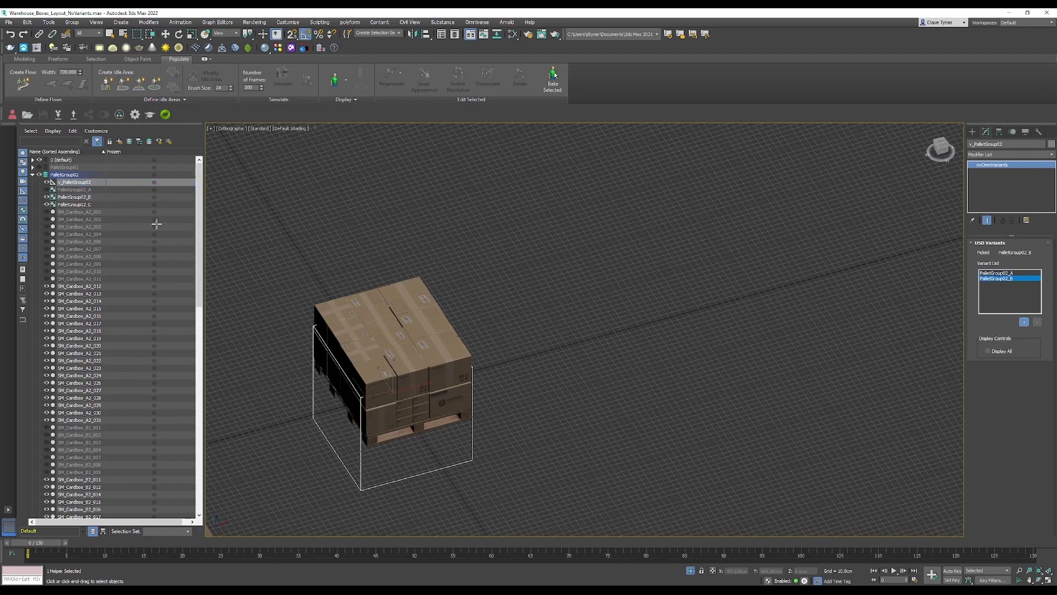
click(91, 204)
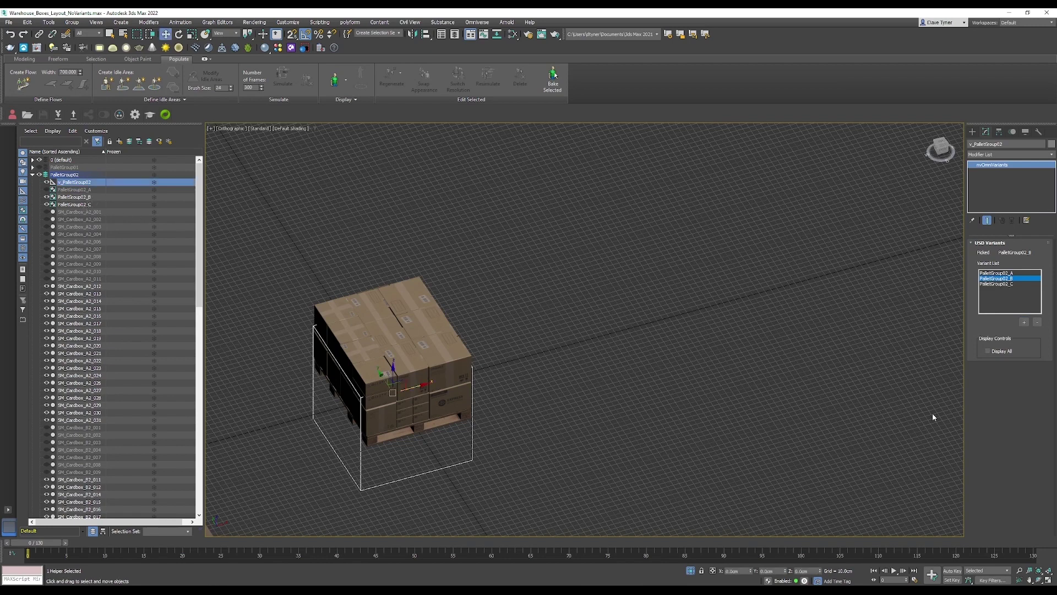
Test the variants by switching between arrangements, ending on PalletGroup02_A.
click(1008, 277)
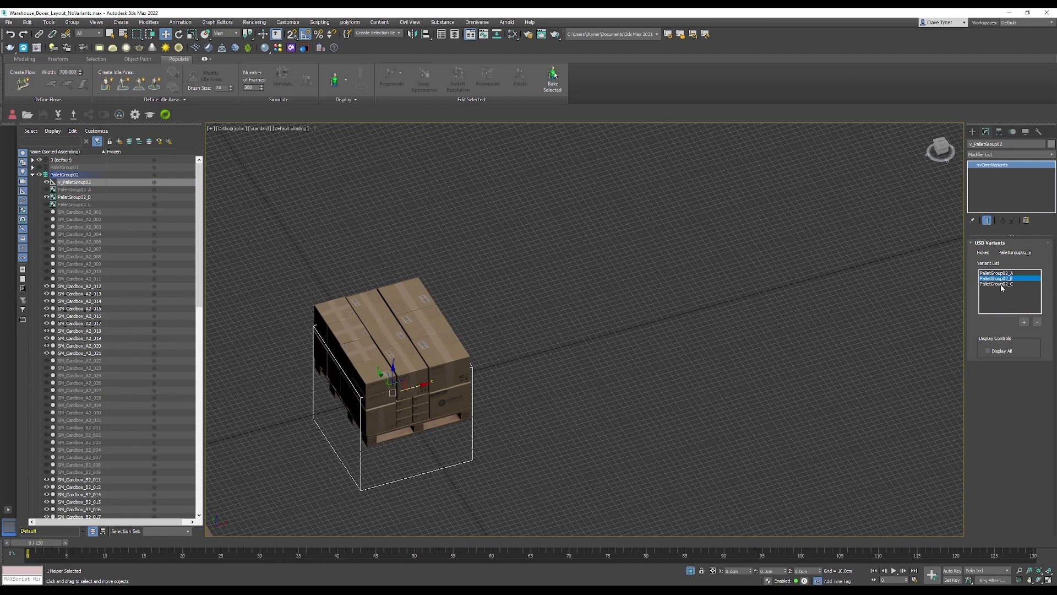
click(1001, 284)
click(1005, 278)
click(1008, 273)
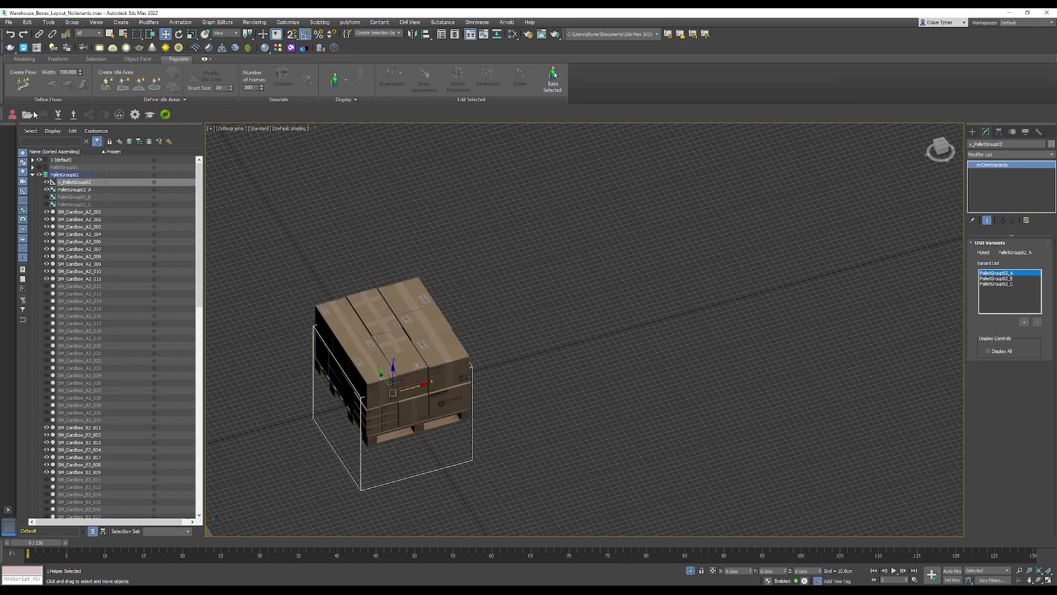
Sign in to the Omniverse server, turn on Display All, and marquee-select the four pallet groups.
click(13, 115)
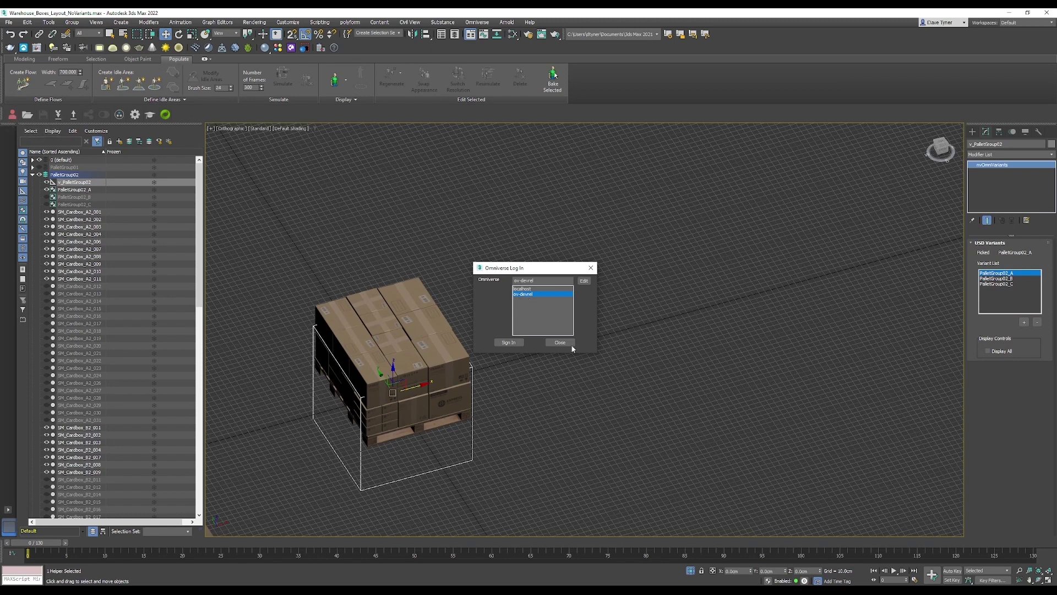
click(508, 342)
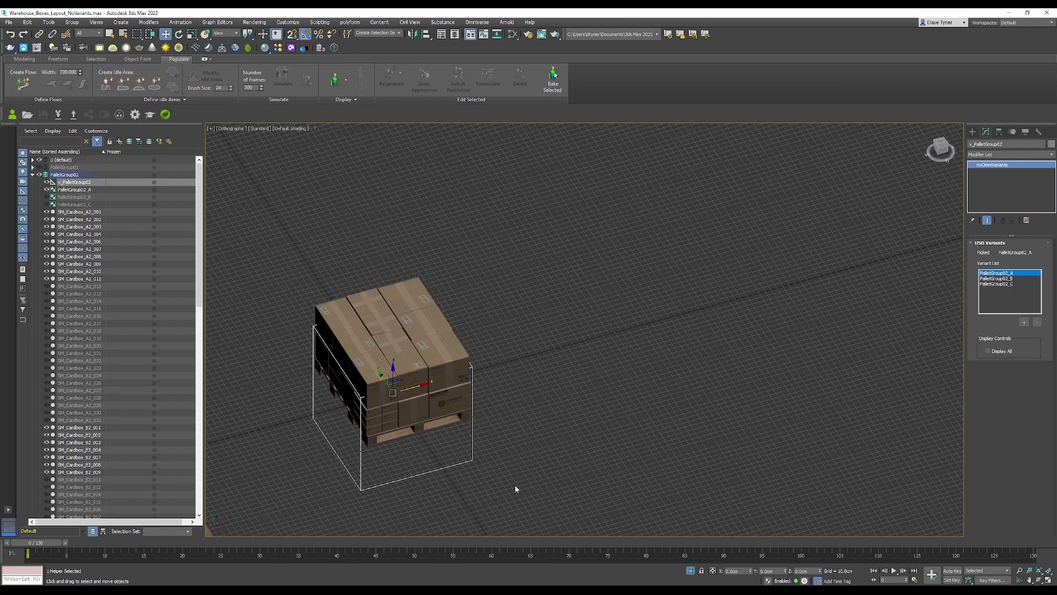
click(988, 351)
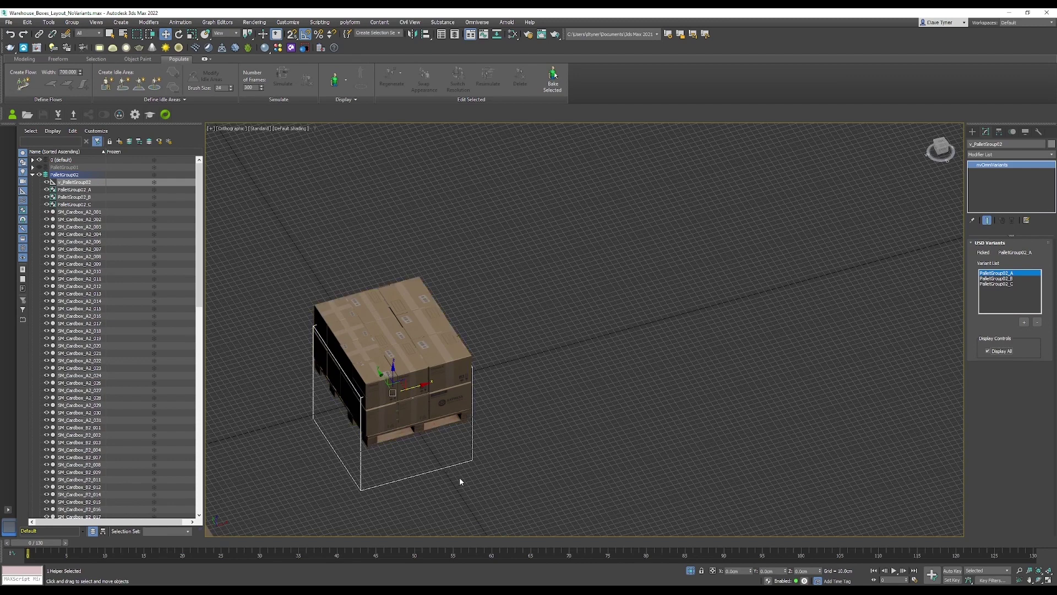
drag(567, 507, 241, 217)
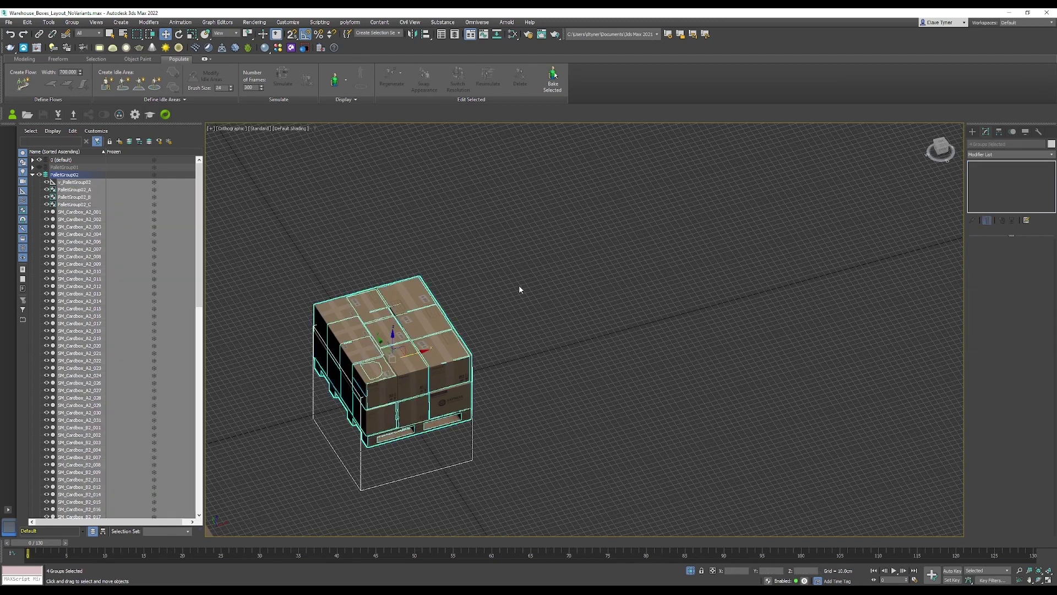
Export Selected to USD as PalletGroup02 in the Boxes_Racks_Crates/Tutorial folder.
click(73, 115)
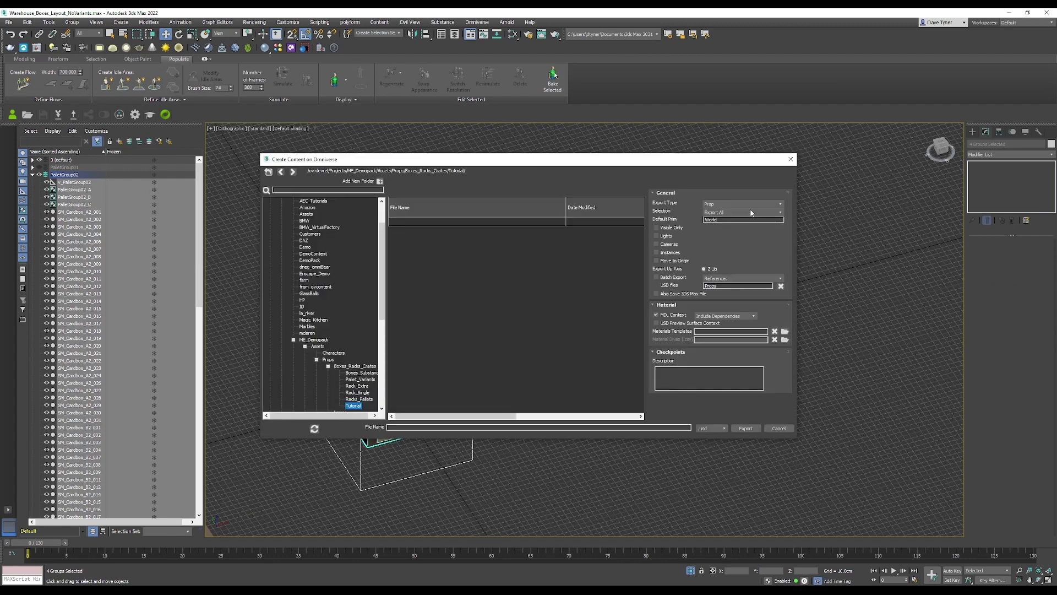
click(743, 213)
click(726, 225)
mouse_move(720, 220)
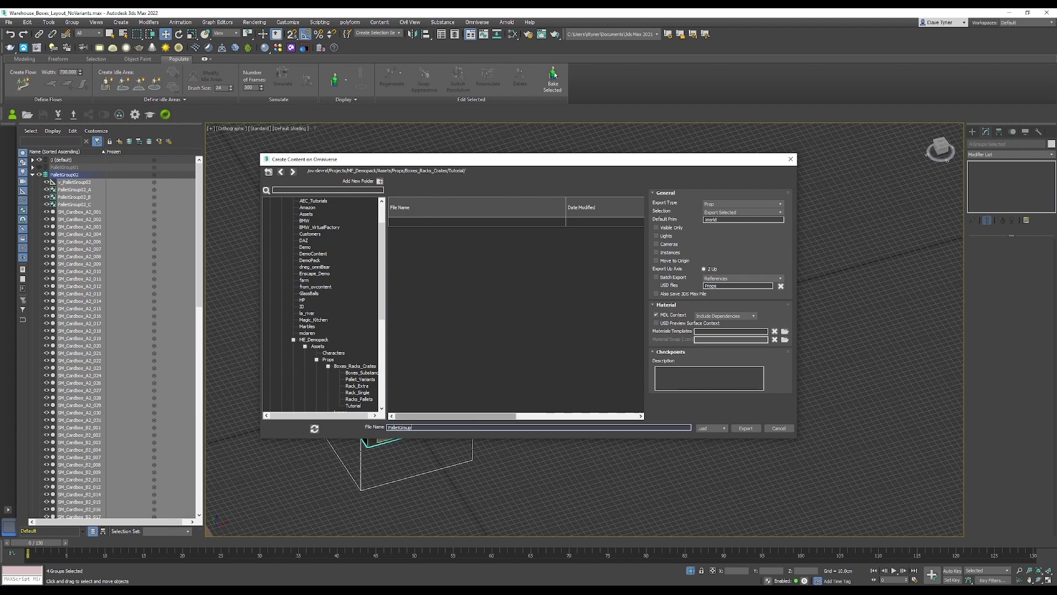
text(02)
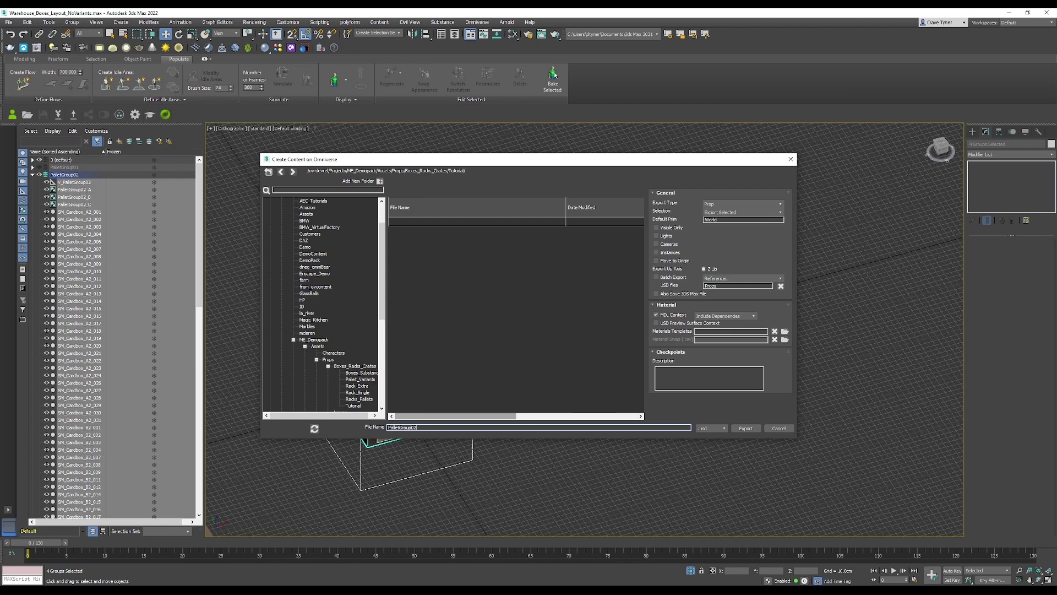
click(752, 429)
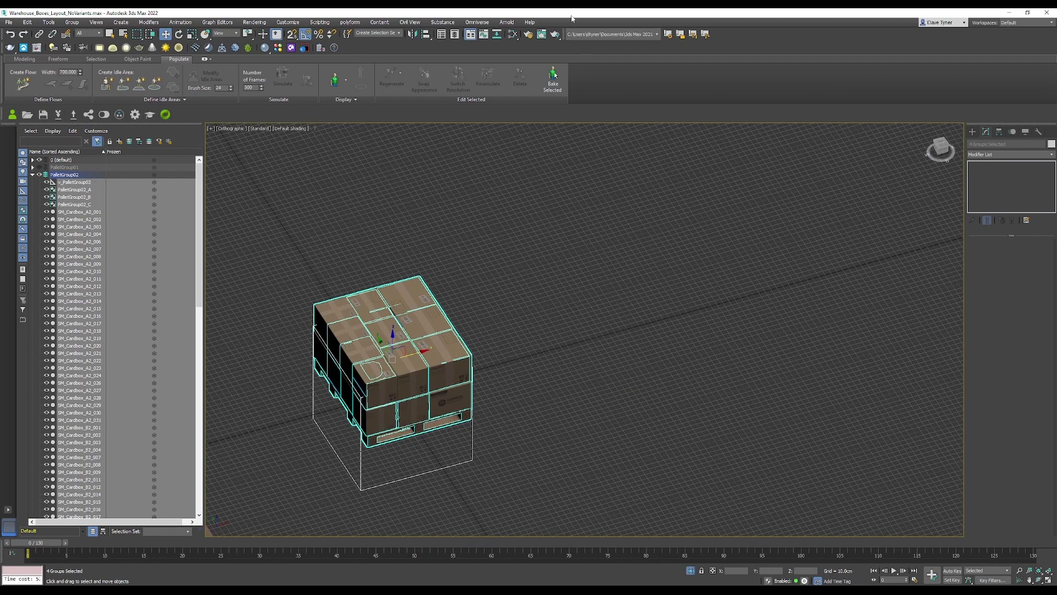
Dock 3ds Max on the right half, select the variants helper, and browse the Content path to Tutorial.
double_click(572, 13)
drag(523, 12, 1056, 122)
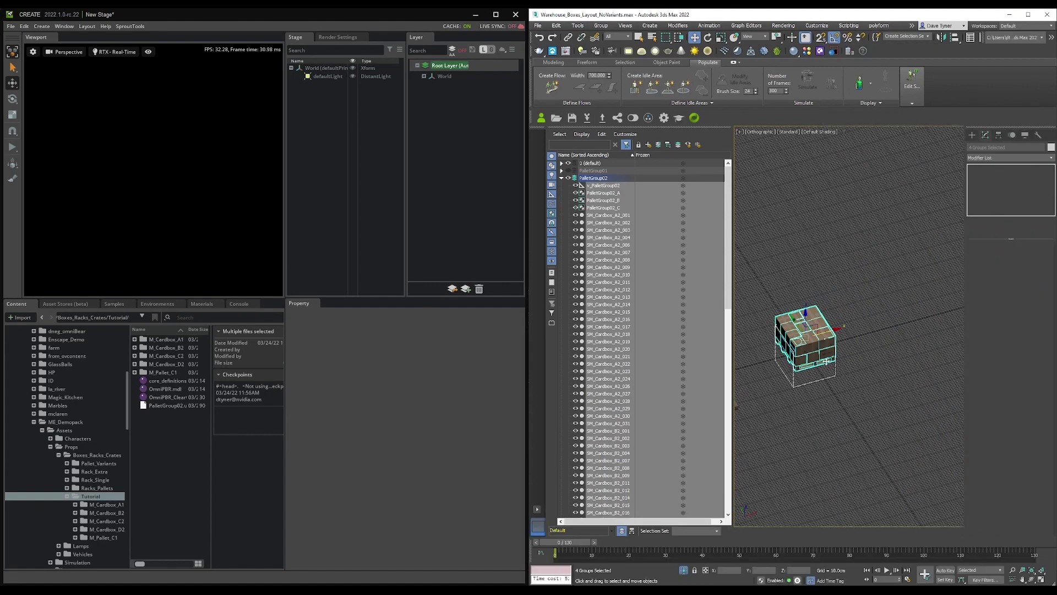
scroll(880, 385, down, 3)
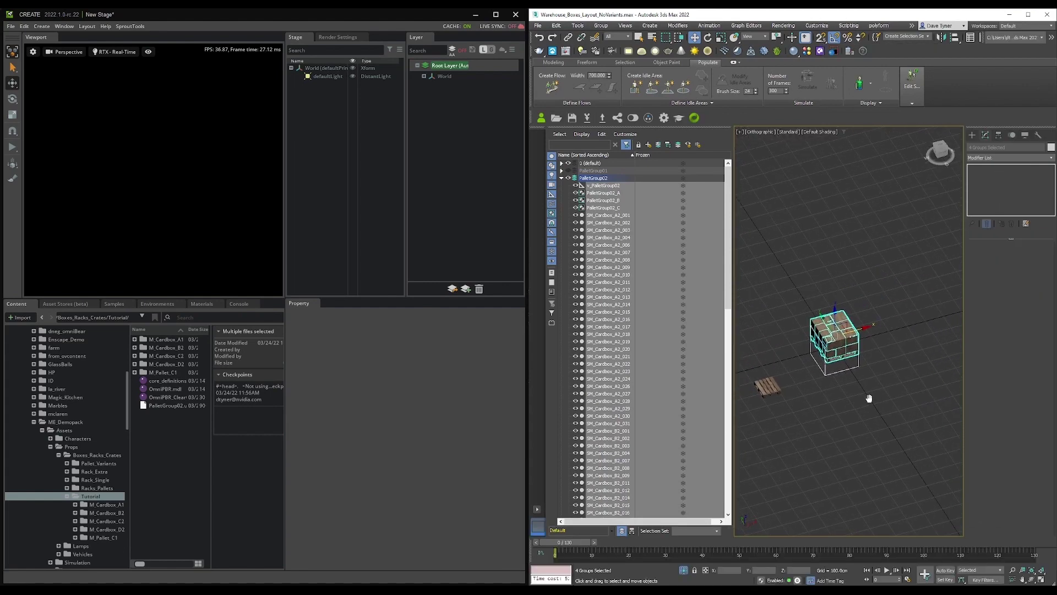
scroll(865, 394, up, 2)
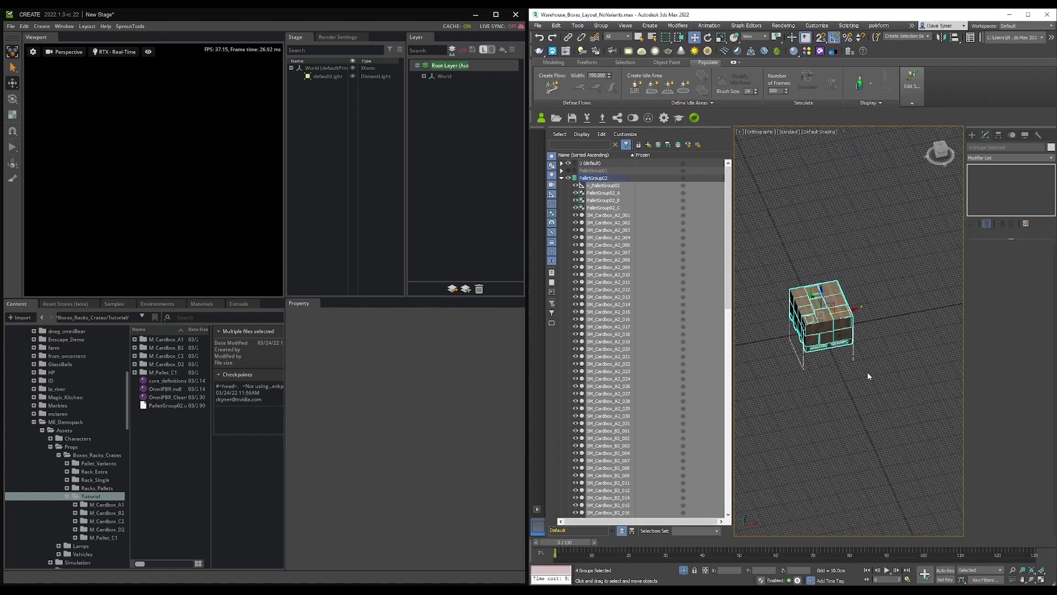
click(848, 359)
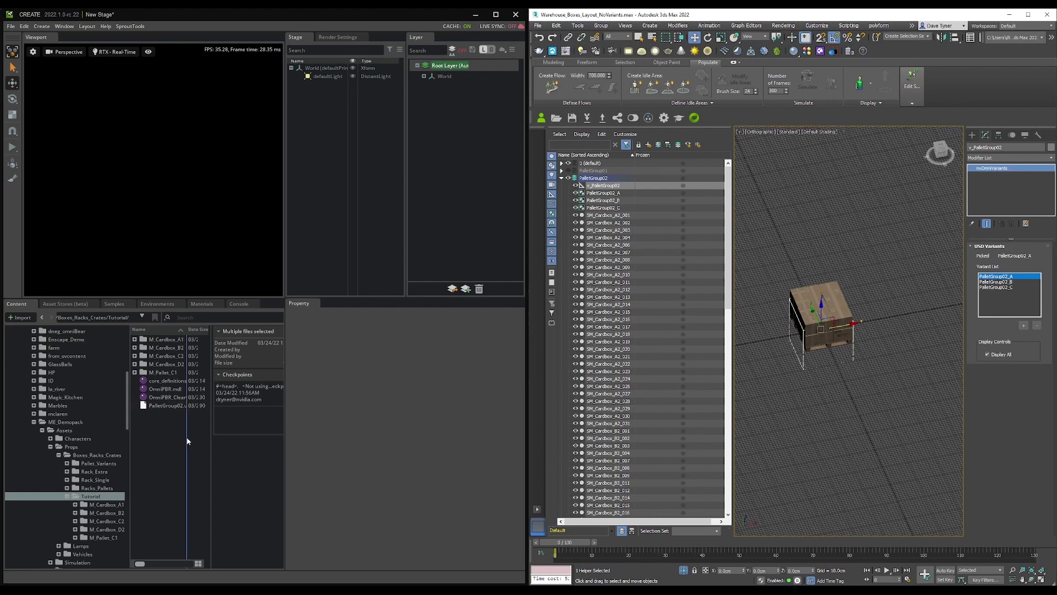
double_click(81, 318)
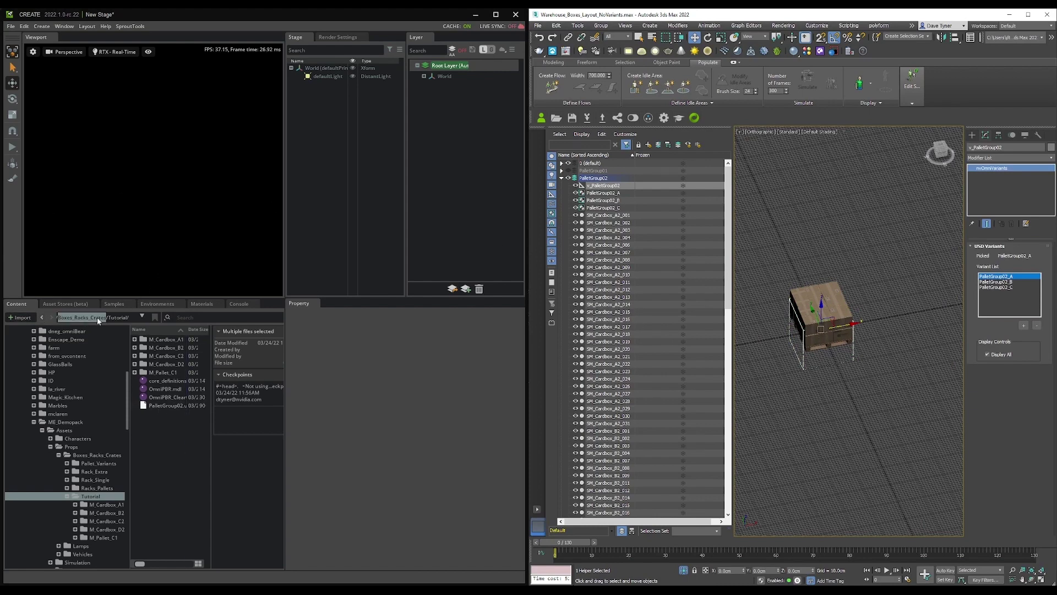
click(97, 317)
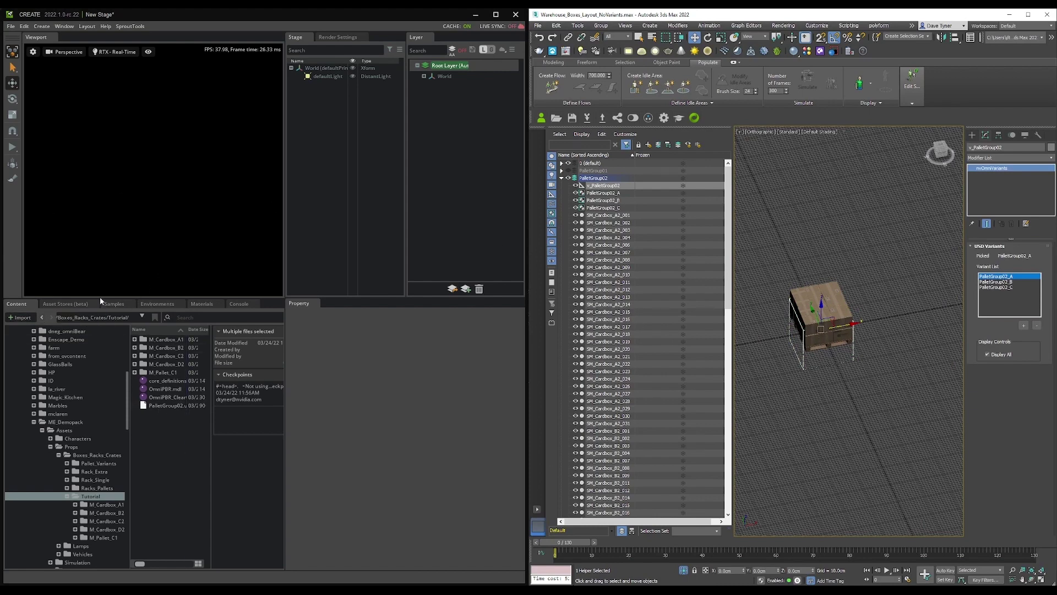
Open PalletGroup02.usd without saving the current stage and select v_PalletGroup02.
double_click(166, 405)
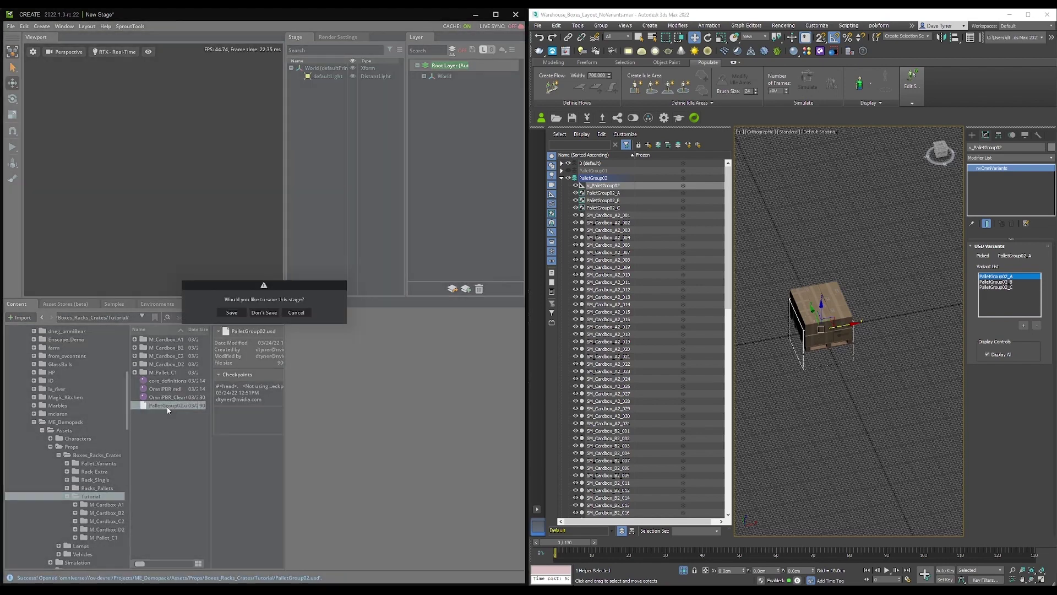
click(263, 313)
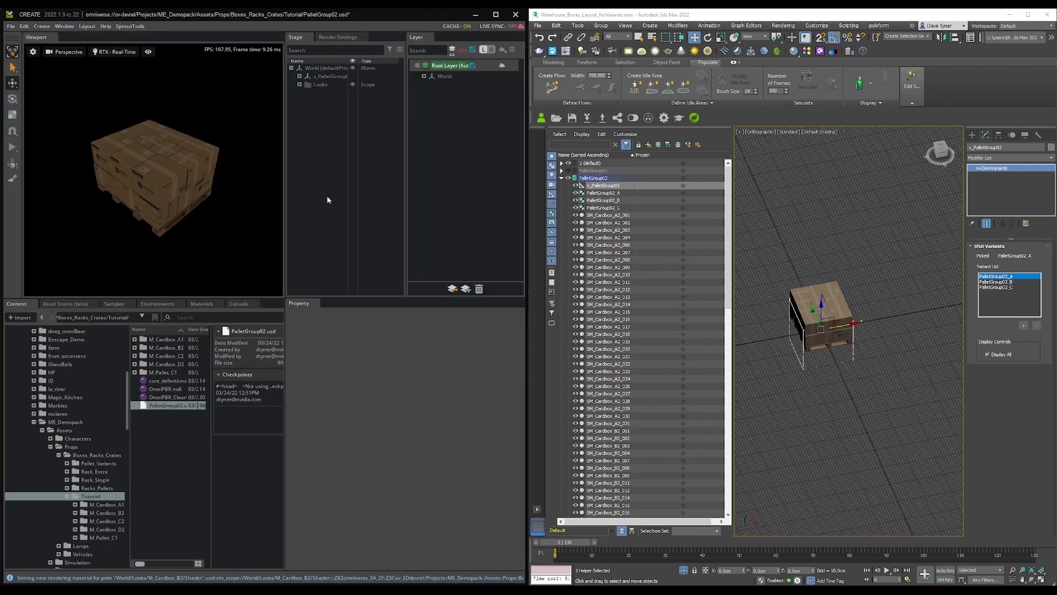
click(321, 81)
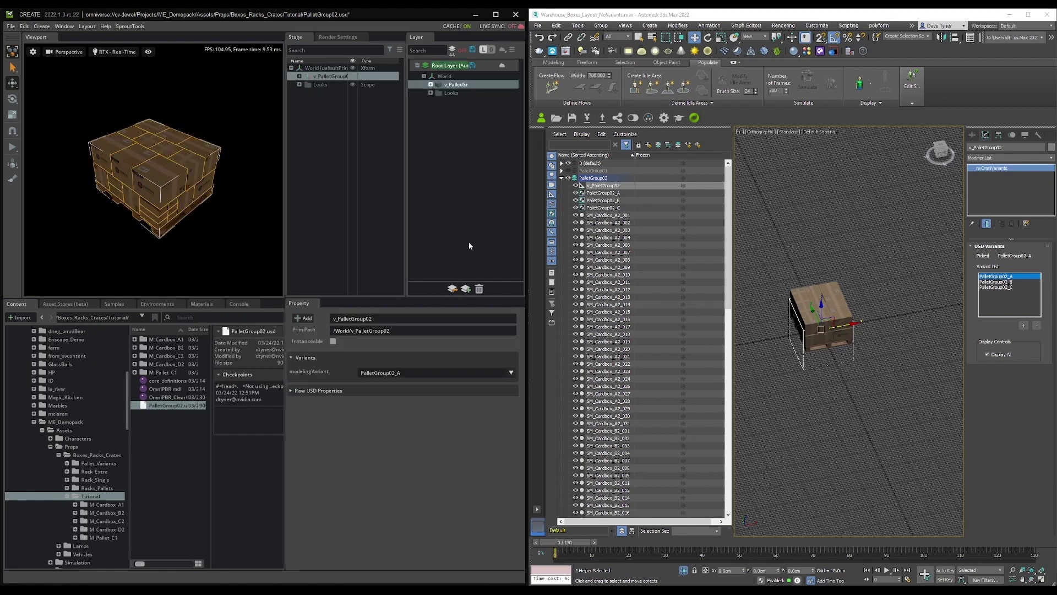
Cycle modelingVariant through PalletGroup02_B, _C and back to _A, then enable layer live sync.
click(423, 379)
click(394, 403)
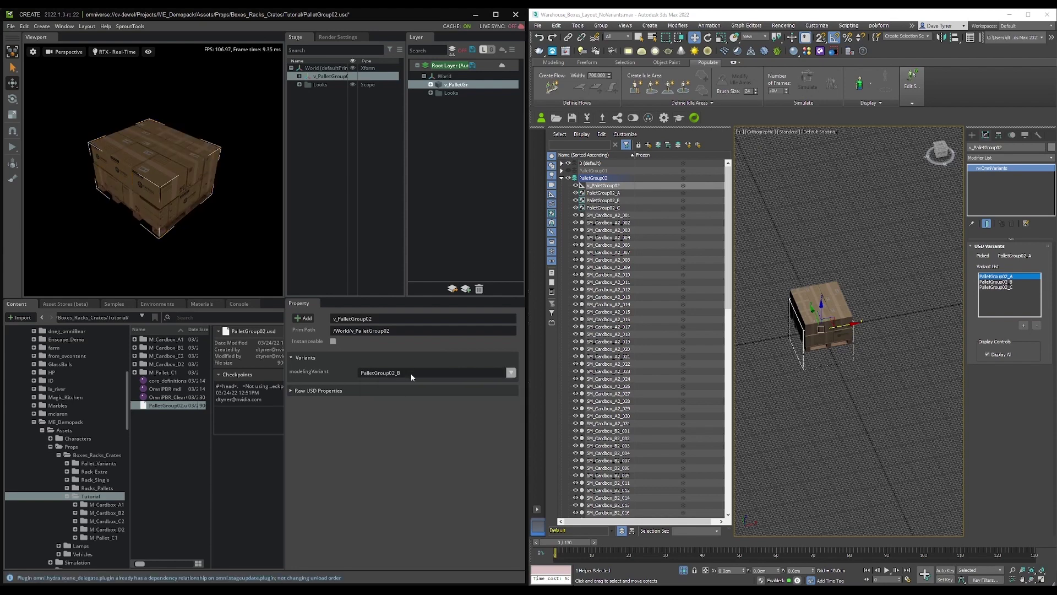
click(411, 374)
click(402, 408)
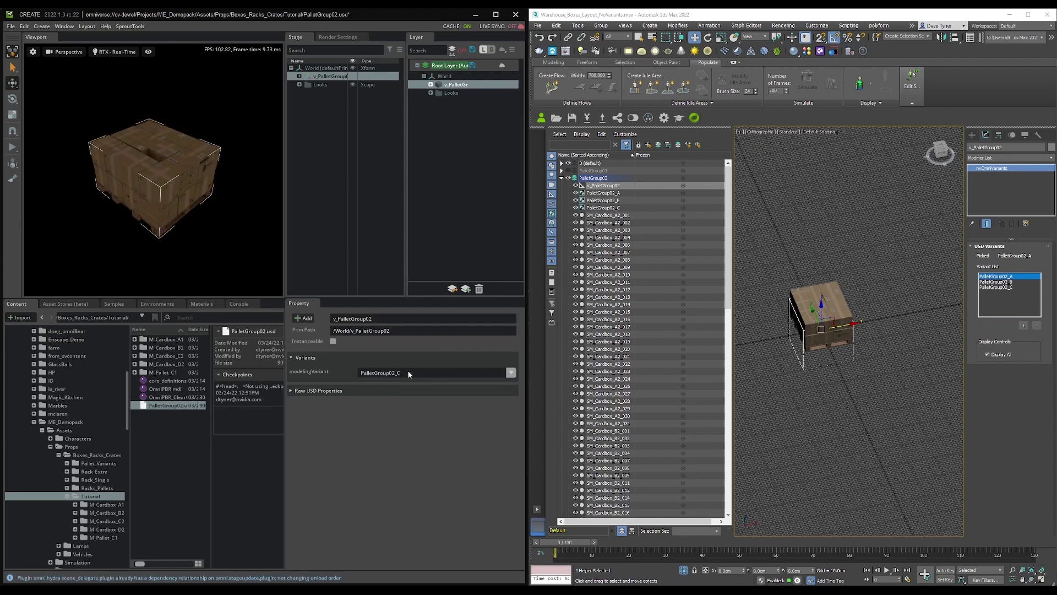
click(406, 371)
click(402, 387)
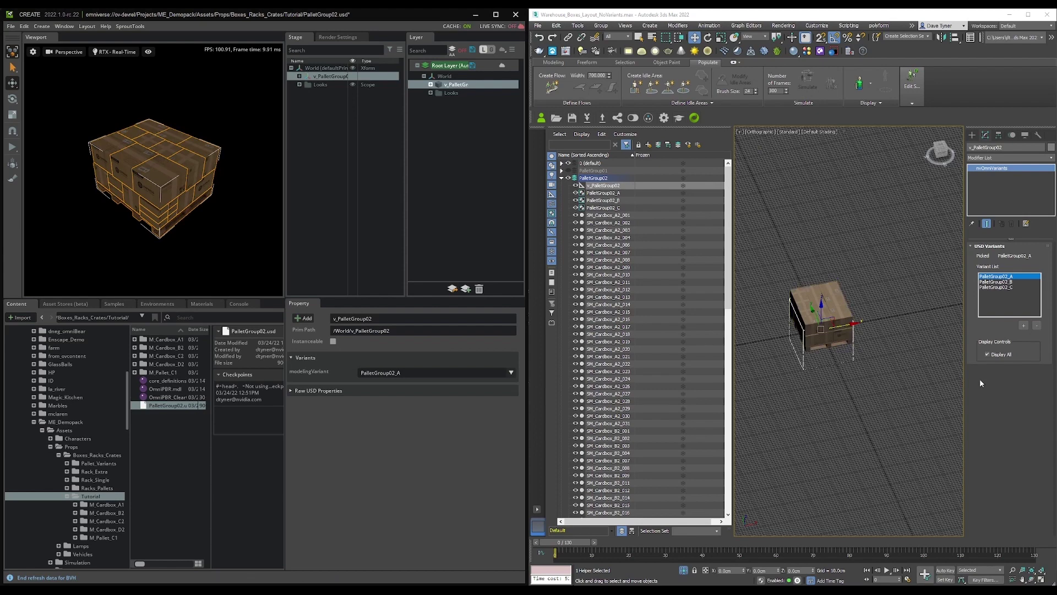
click(502, 65)
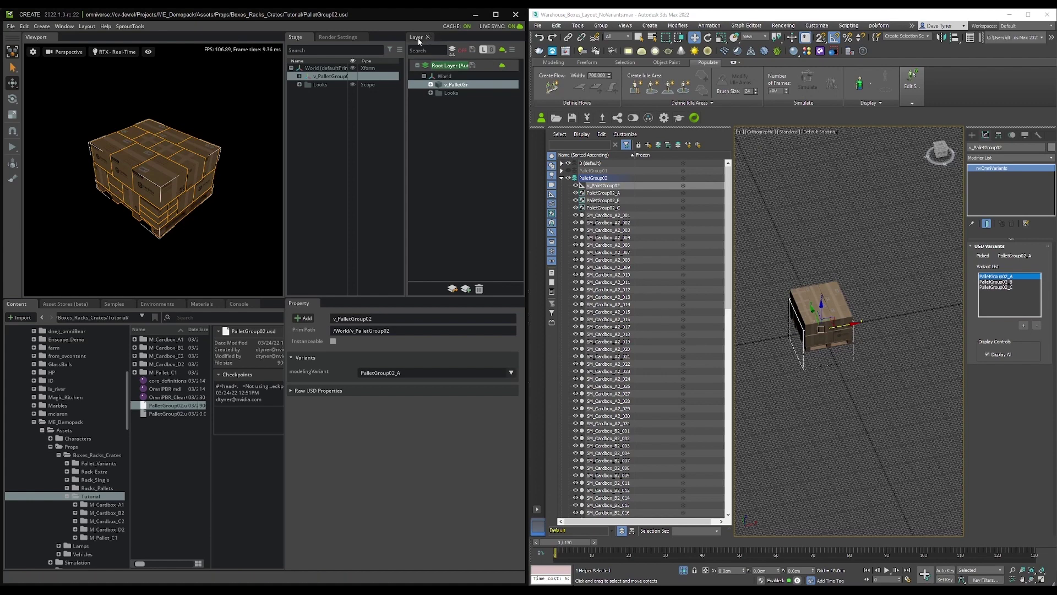
Float the layers panel, then enable Live in 3ds Max choosing Keep Local Source.
drag(421, 39, 429, 164)
click(632, 119)
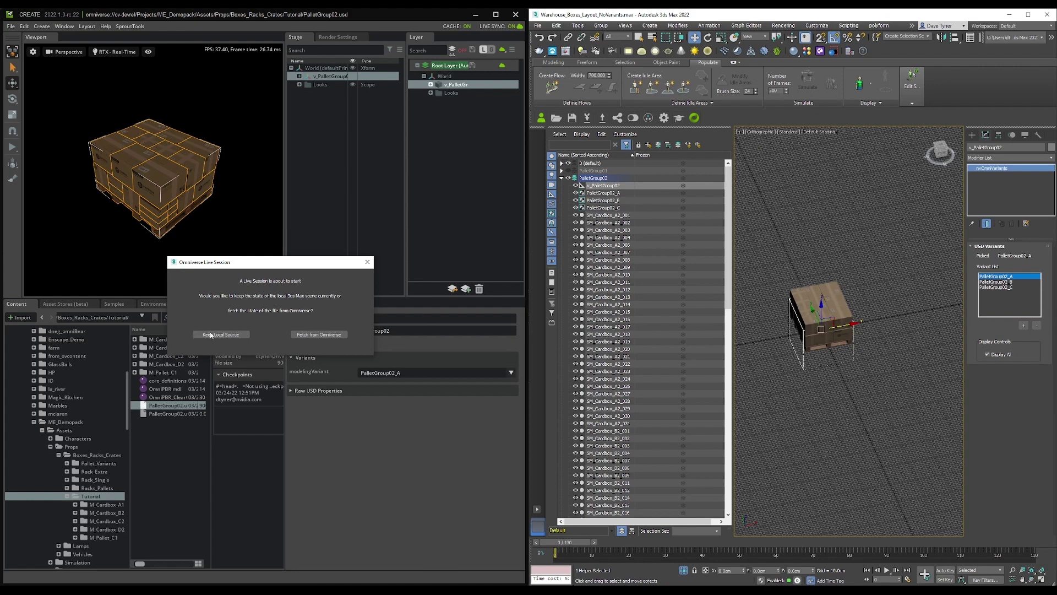
click(222, 335)
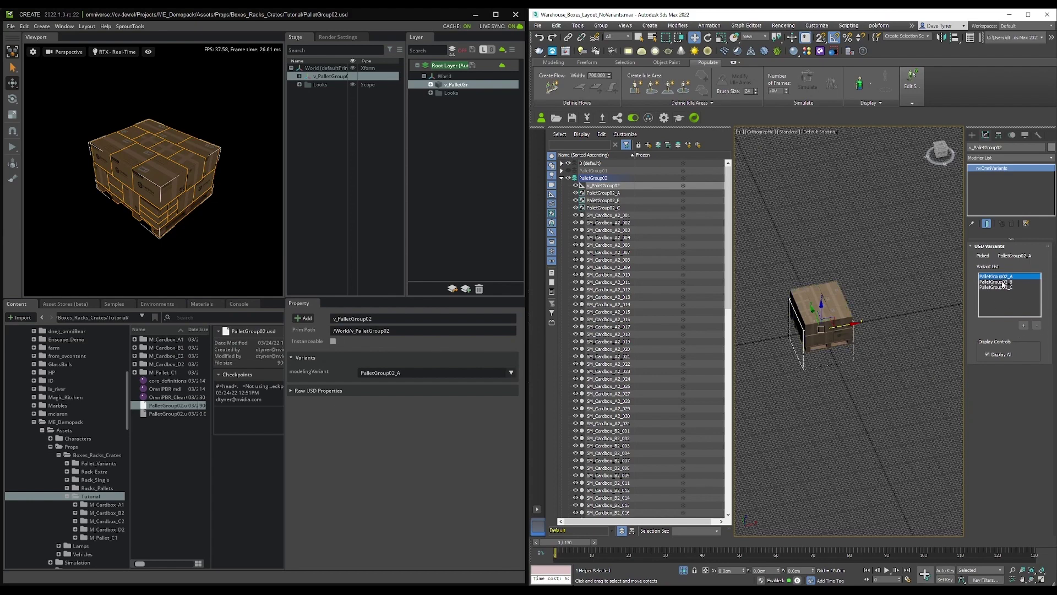
Turn off Display All and step through variants B, C, A, ending on PalletGroup02_C.
click(1003, 283)
click(1002, 287)
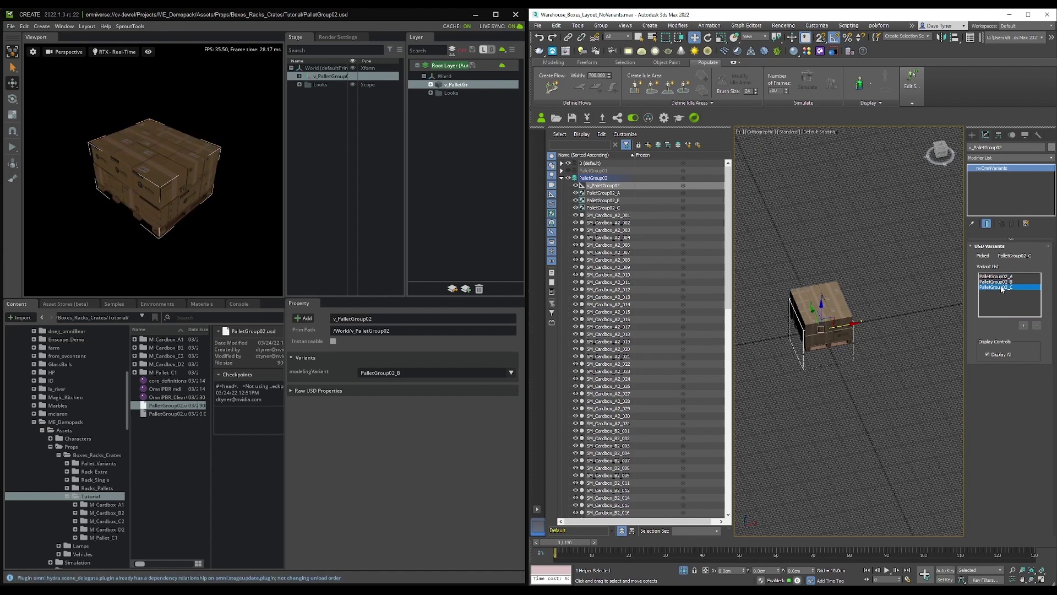
click(1001, 354)
click(1001, 276)
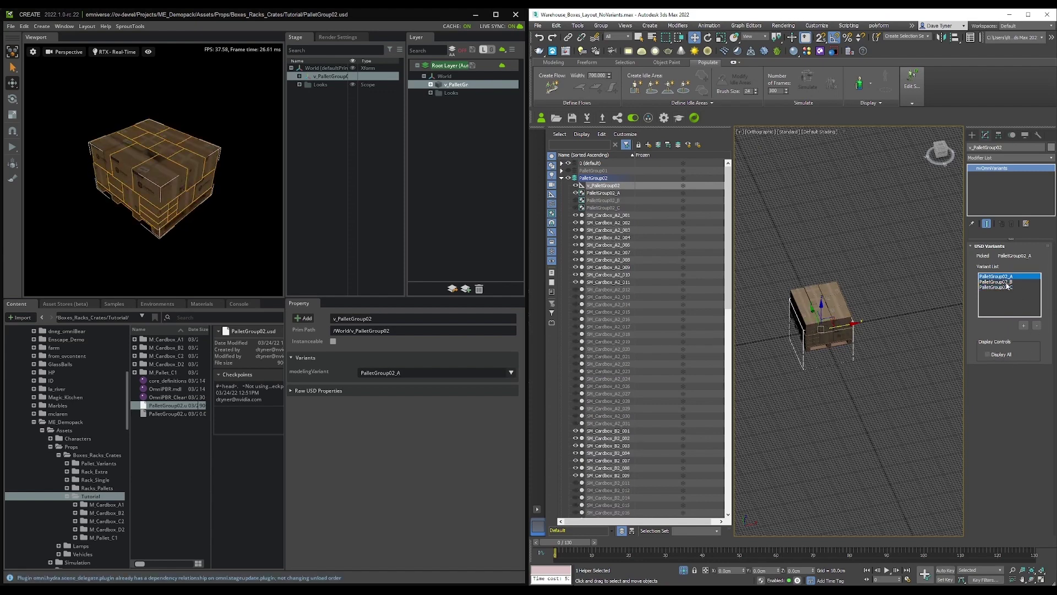
click(1005, 281)
click(999, 287)
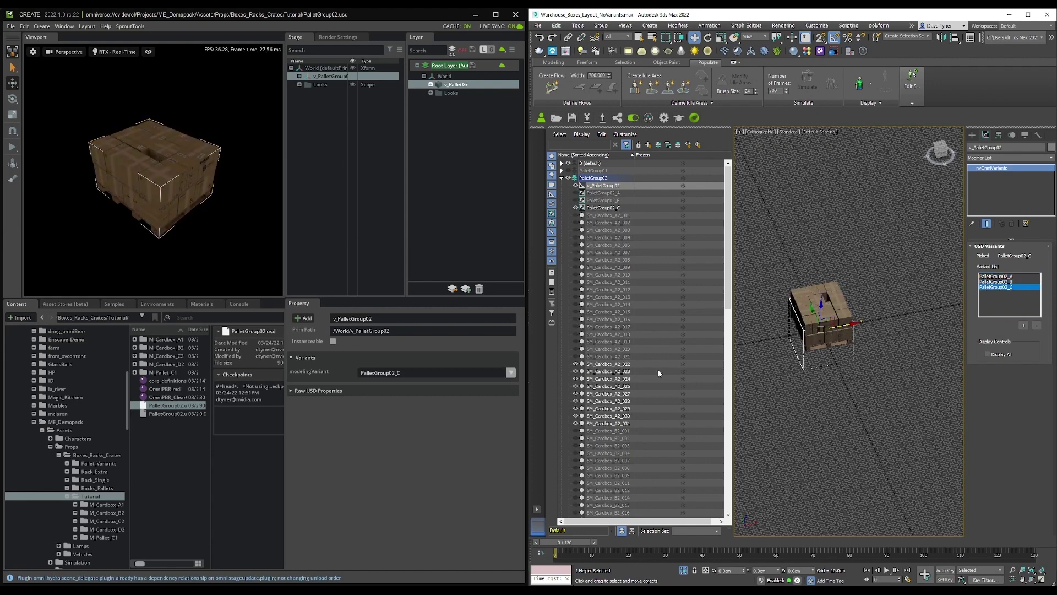
Stop live sync and end the live session with Do Not Add Checkpoint.
click(502, 67)
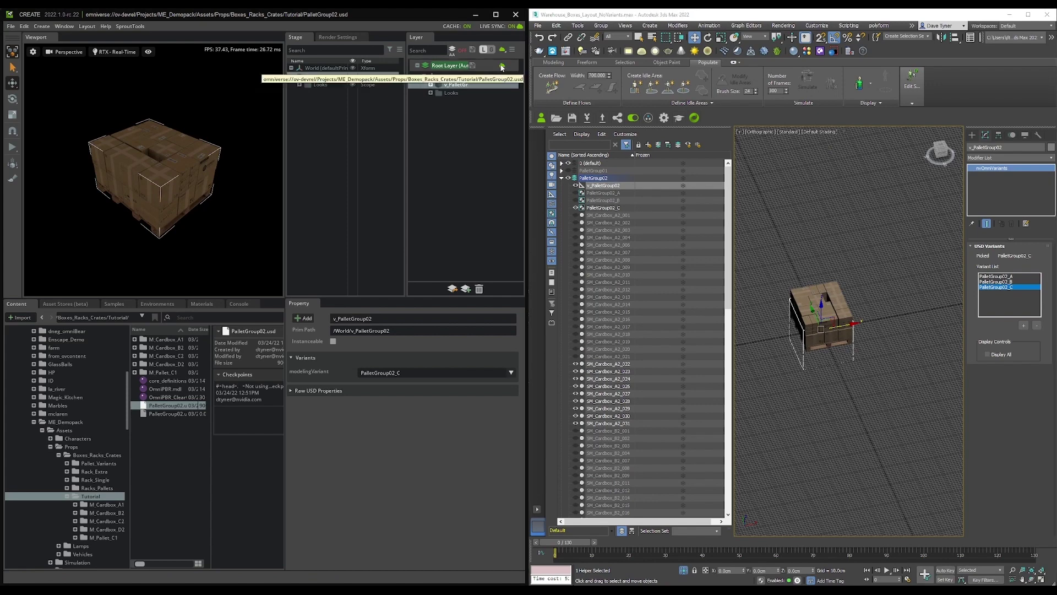
click(633, 117)
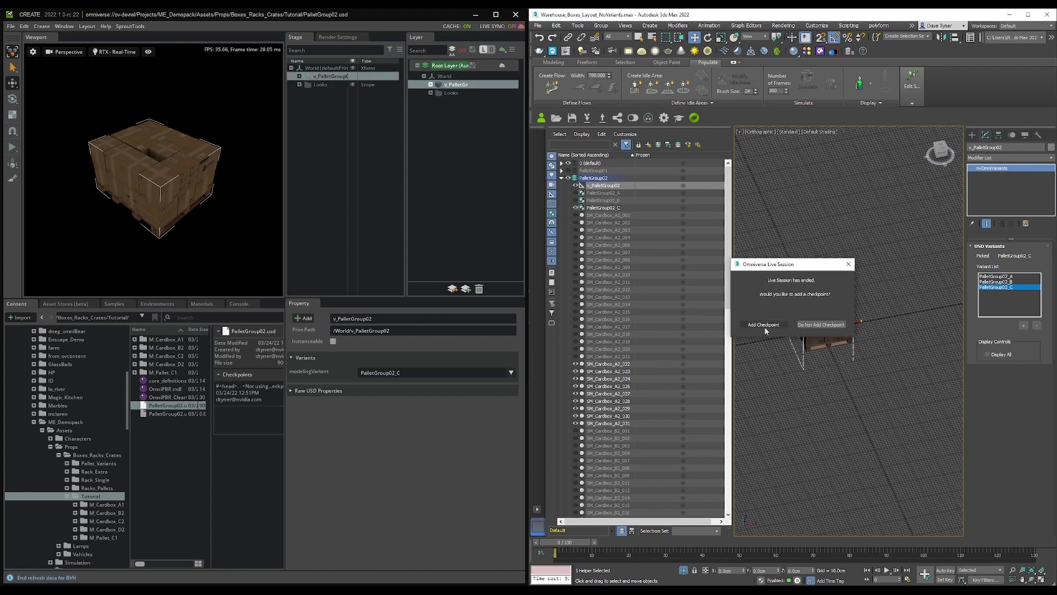
click(826, 326)
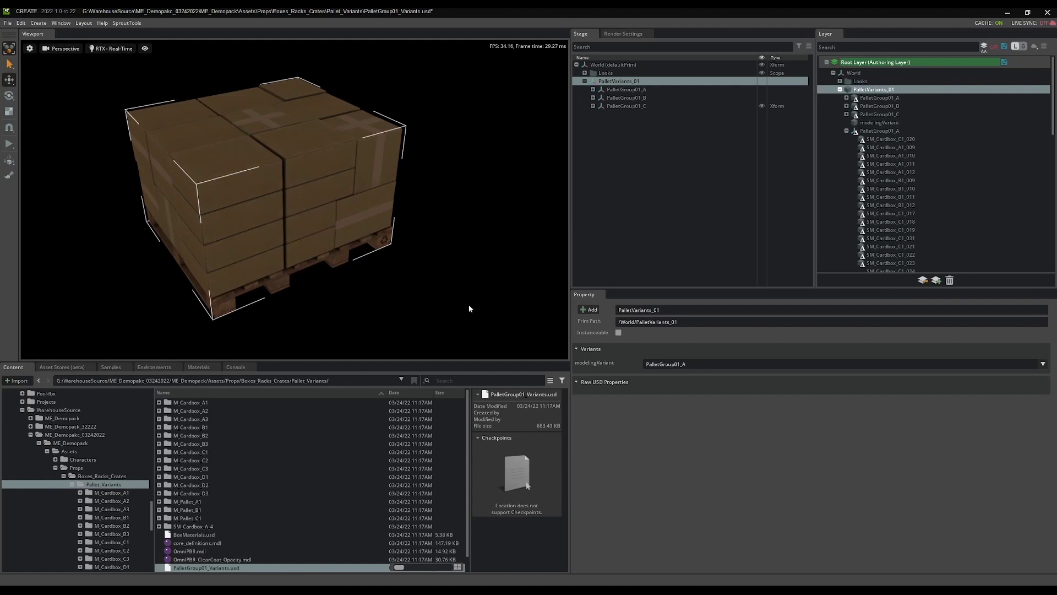
Clear the selection and select PalletVariants_01 in the Stage.
click(470, 308)
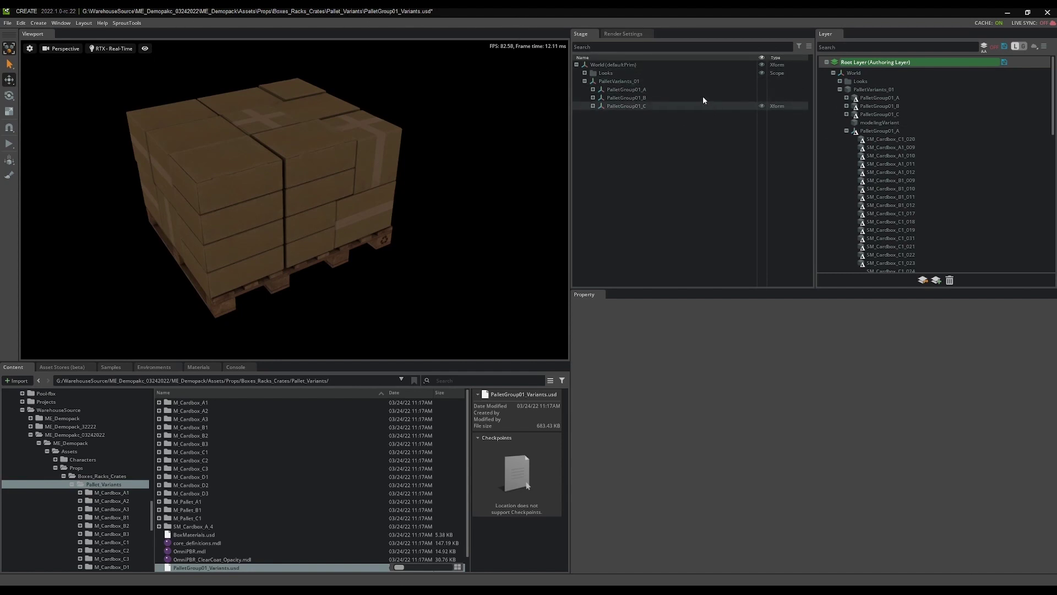
click(633, 90)
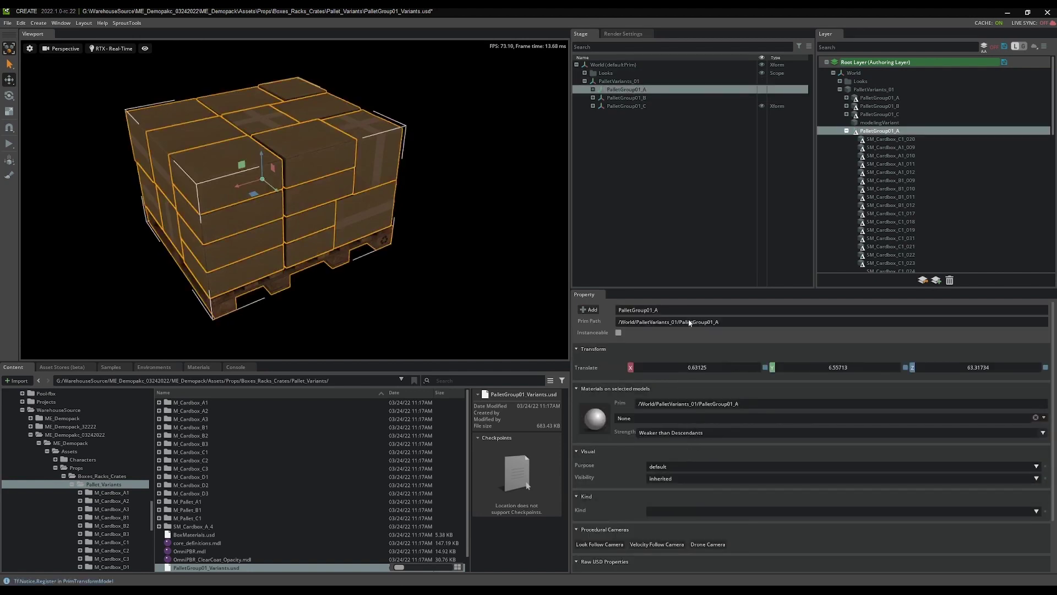
click(616, 82)
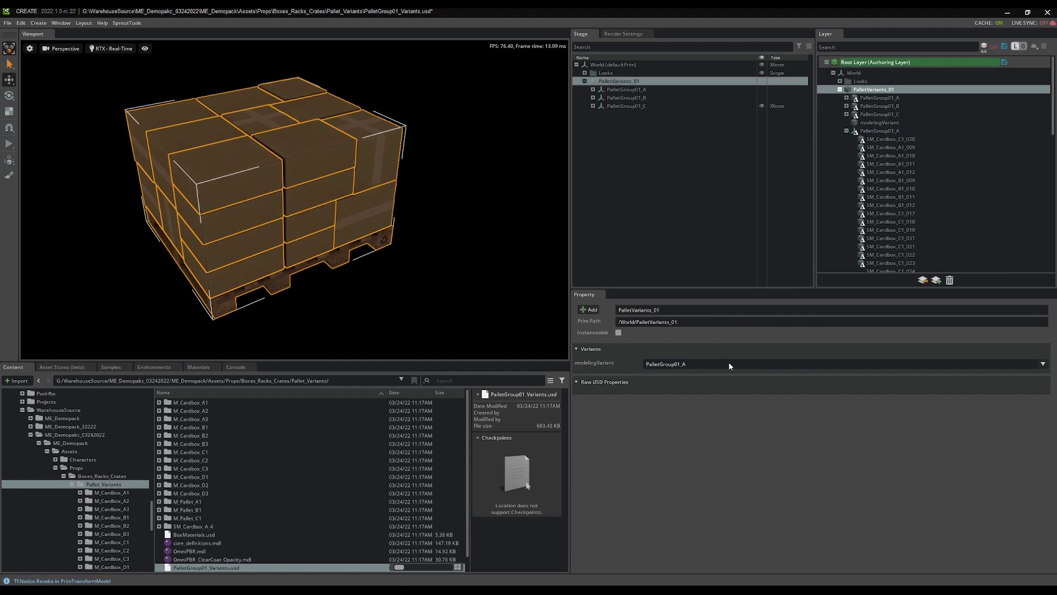
Preview modelingVariant PalletGroup01_B and PalletGroup01_C, then return to PalletGroup01_A.
click(678, 364)
click(679, 392)
click(684, 364)
click(674, 400)
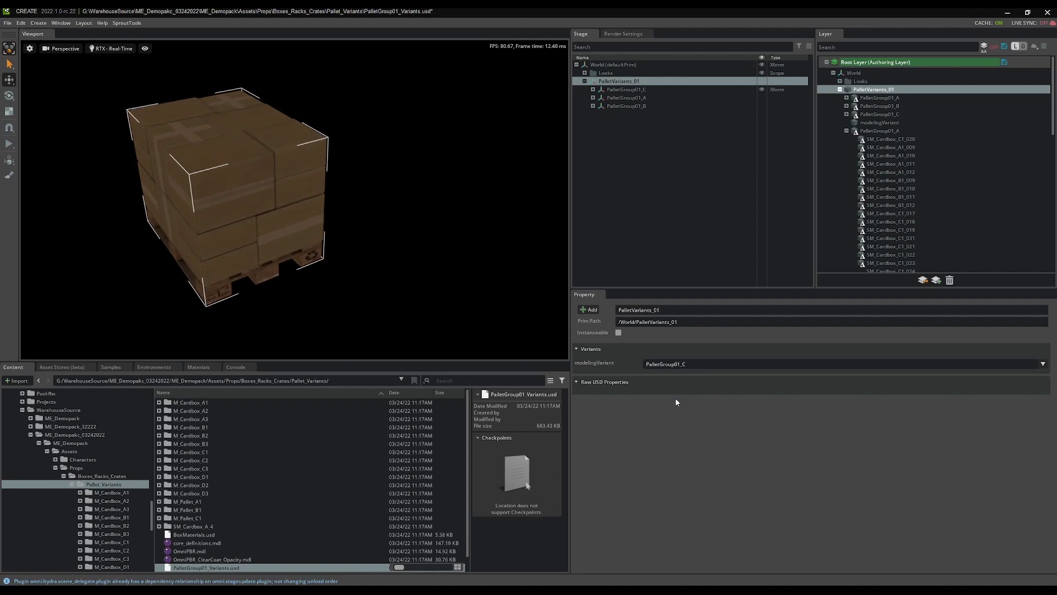
click(672, 365)
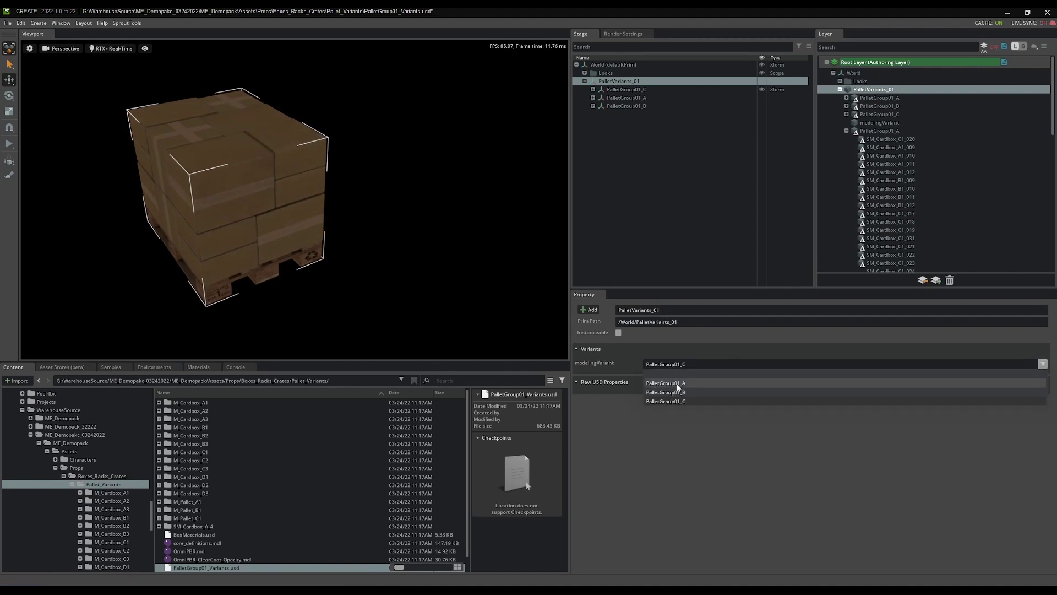
click(682, 383)
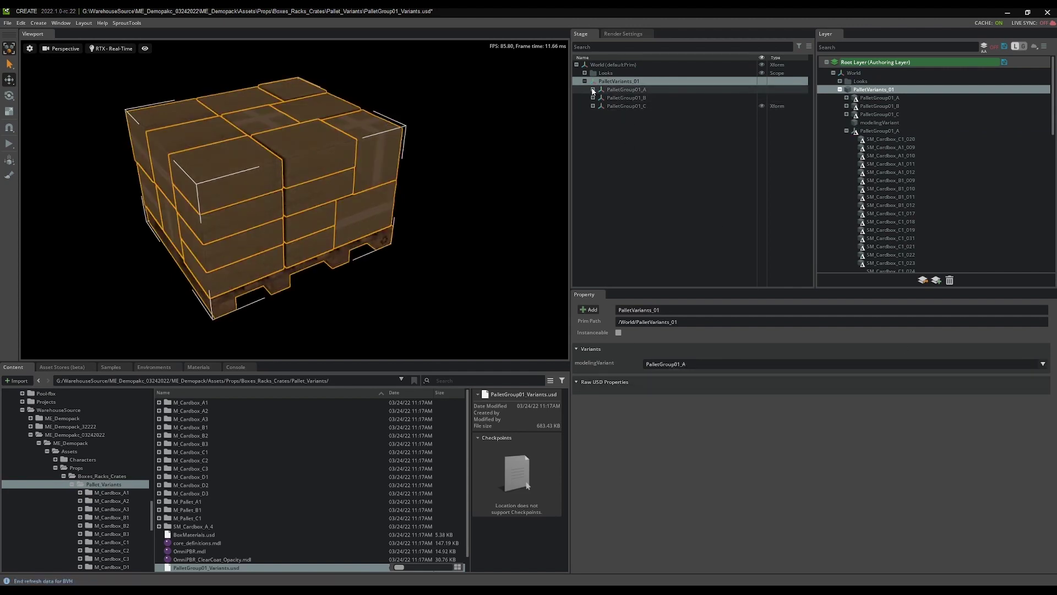
Select all 25 PalletGroup01_A meshes and add Physics > Rigid Body with Colliders Preset.
click(593, 89)
click(630, 98)
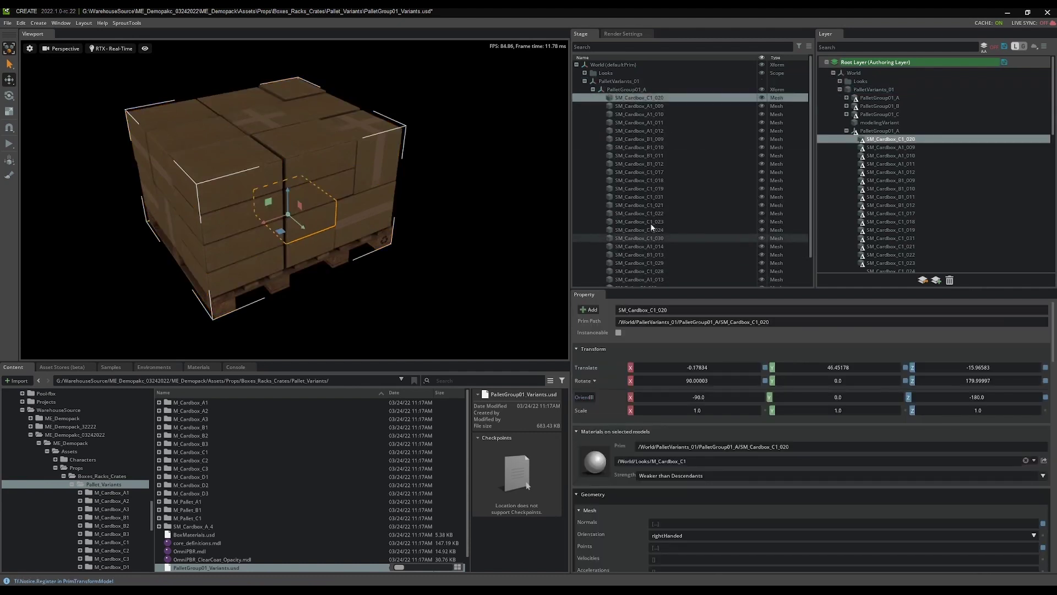
scroll(678, 248, down, 2)
shift+click(639, 263)
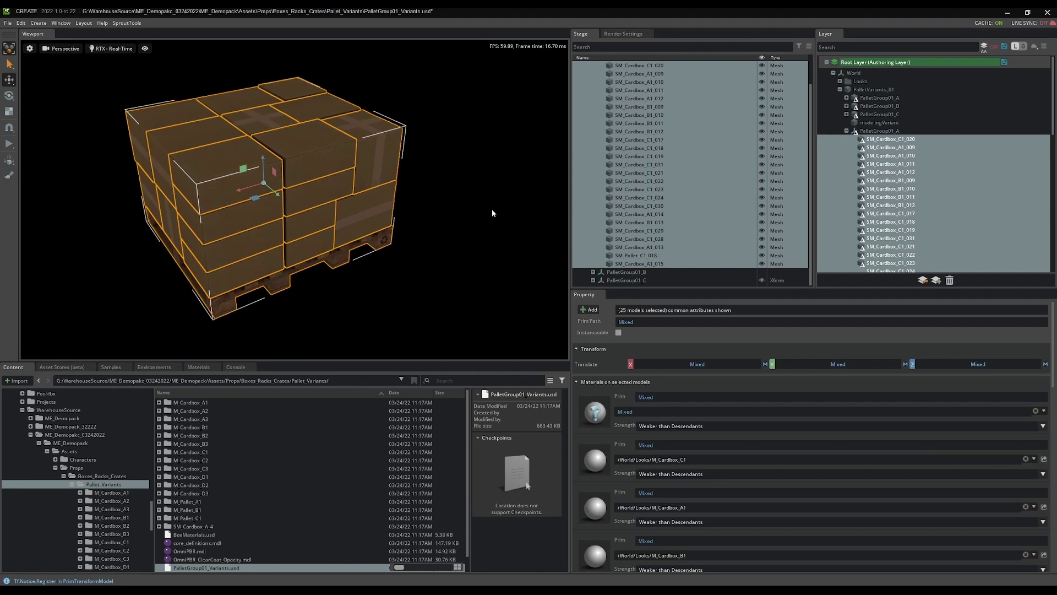
right_click(635, 176)
mouse_move(659, 200)
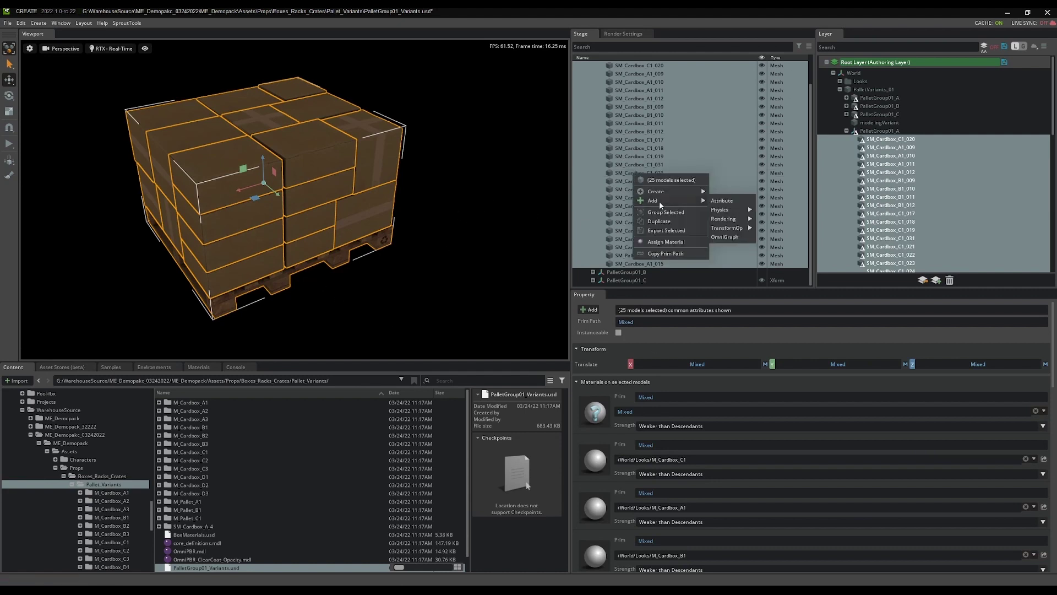
mouse_move(727, 212)
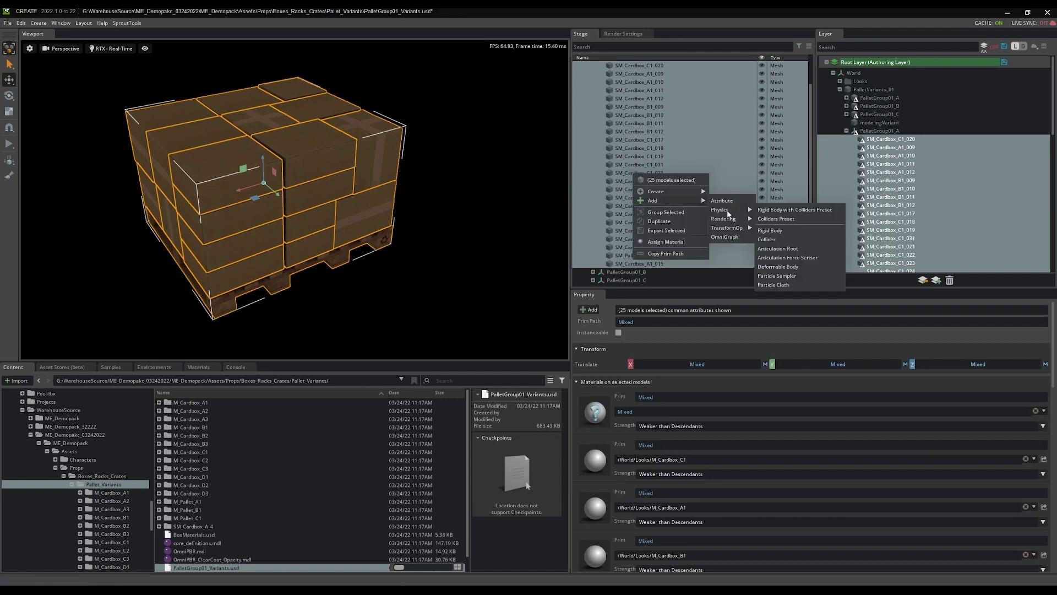
click(791, 210)
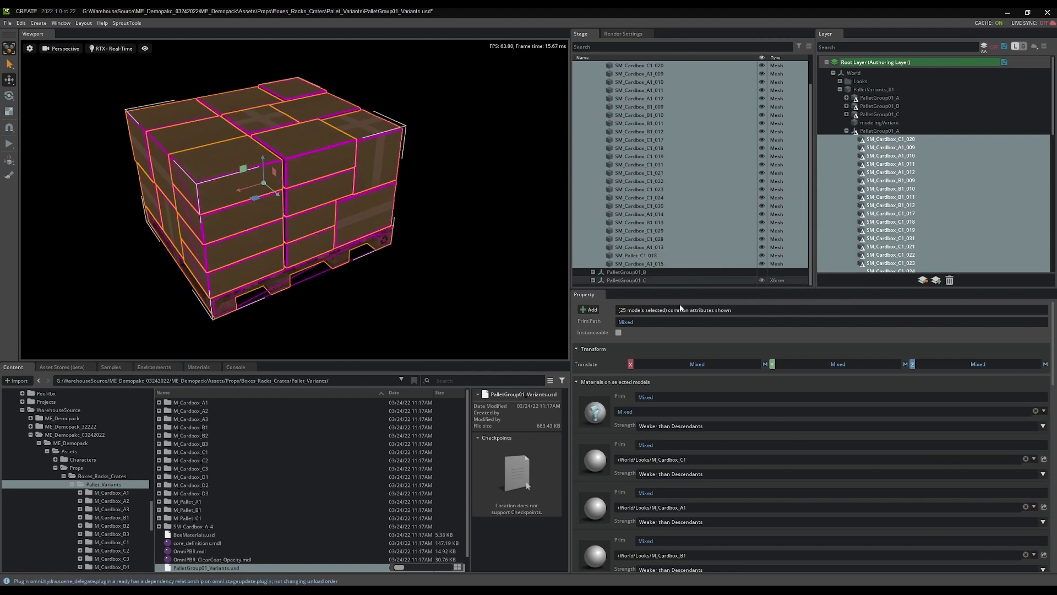
Select PalletVariants_01 in the Stage to reach its variant settings.
scroll(689, 468, down, 15)
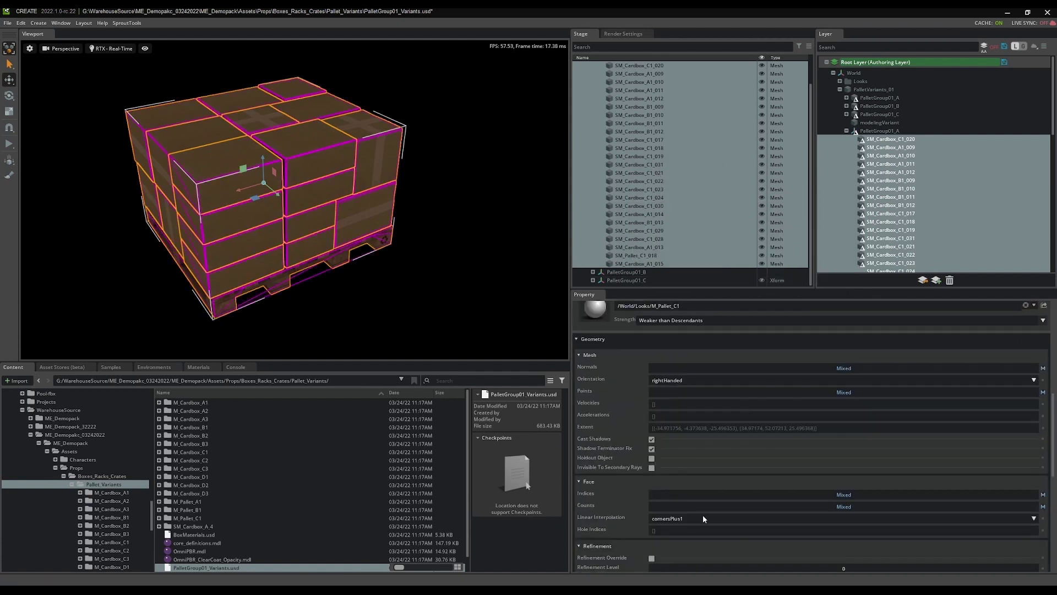
scroll(687, 543, down, 10)
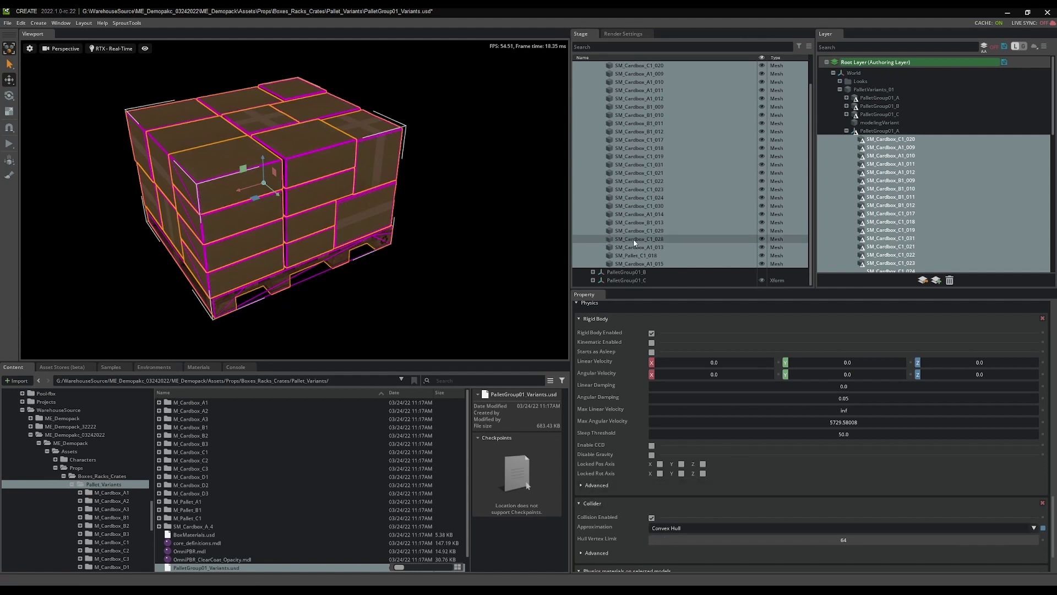
scroll(690, 197, up, 2)
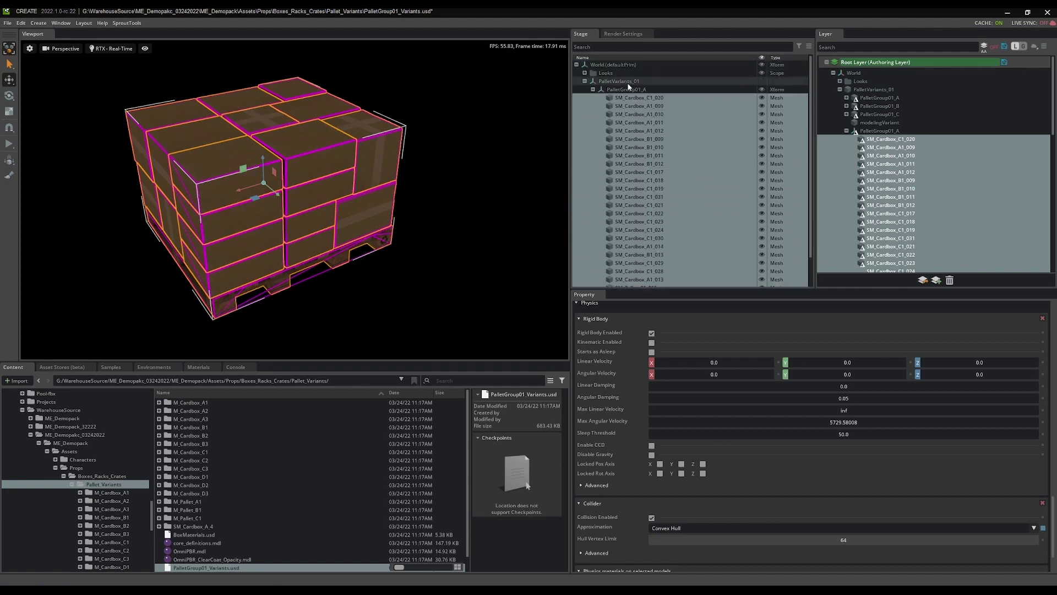
click(680, 81)
Switch to PalletGroup01_B and give its 17 meshes the Rigid Body with Colliders Preset.
click(693, 364)
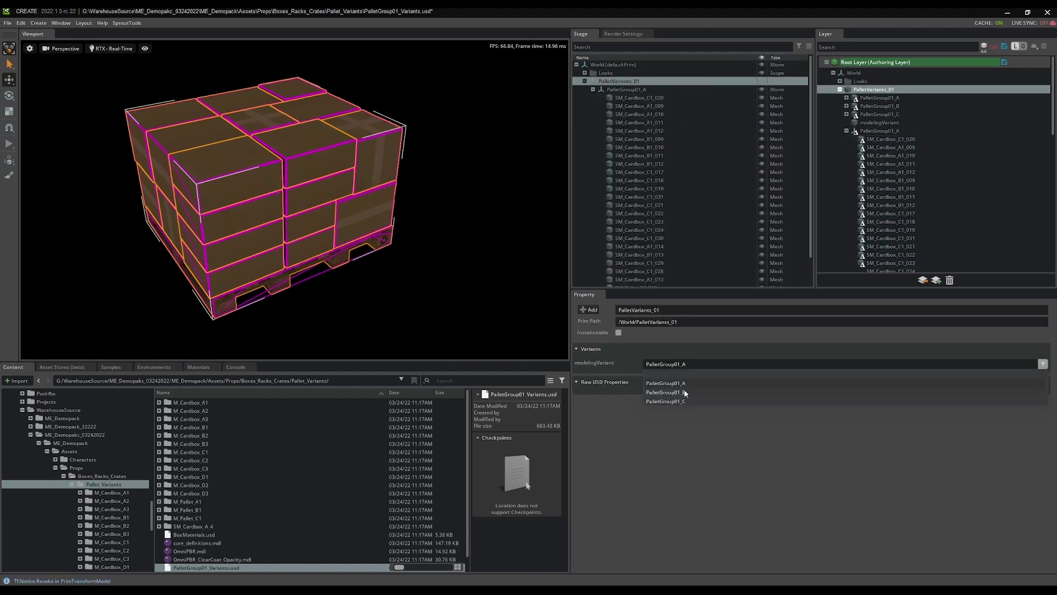
click(686, 391)
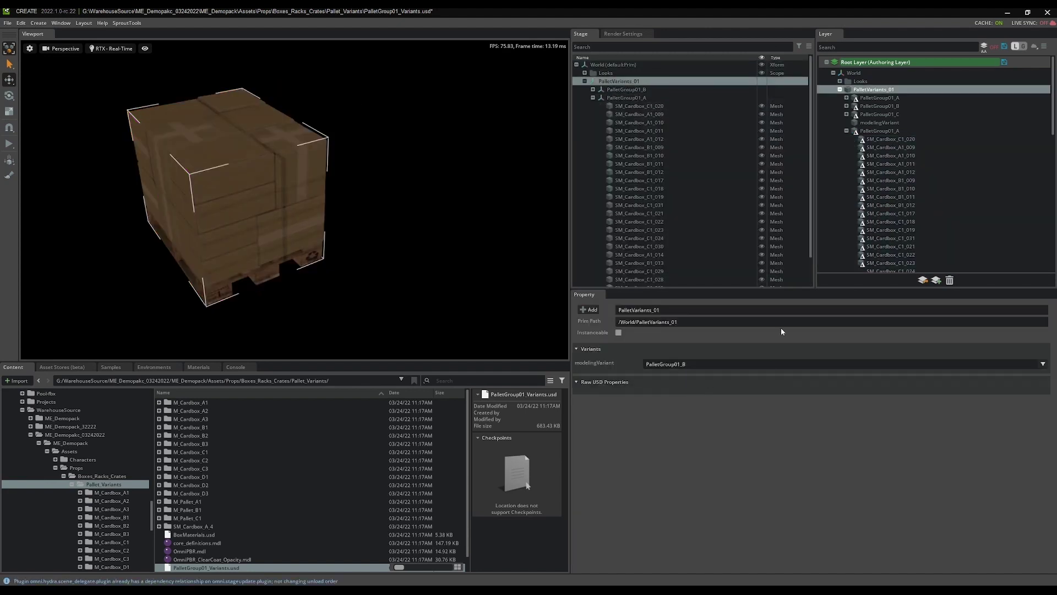
click(593, 98)
click(593, 89)
click(634, 98)
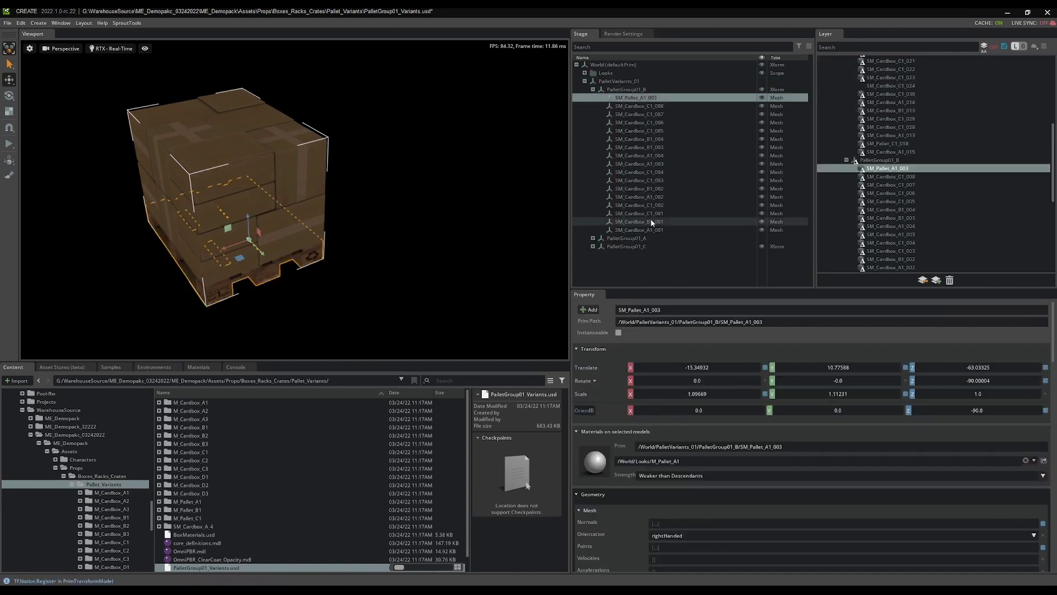
shift+click(645, 230)
right_click(652, 169)
mouse_move(677, 192)
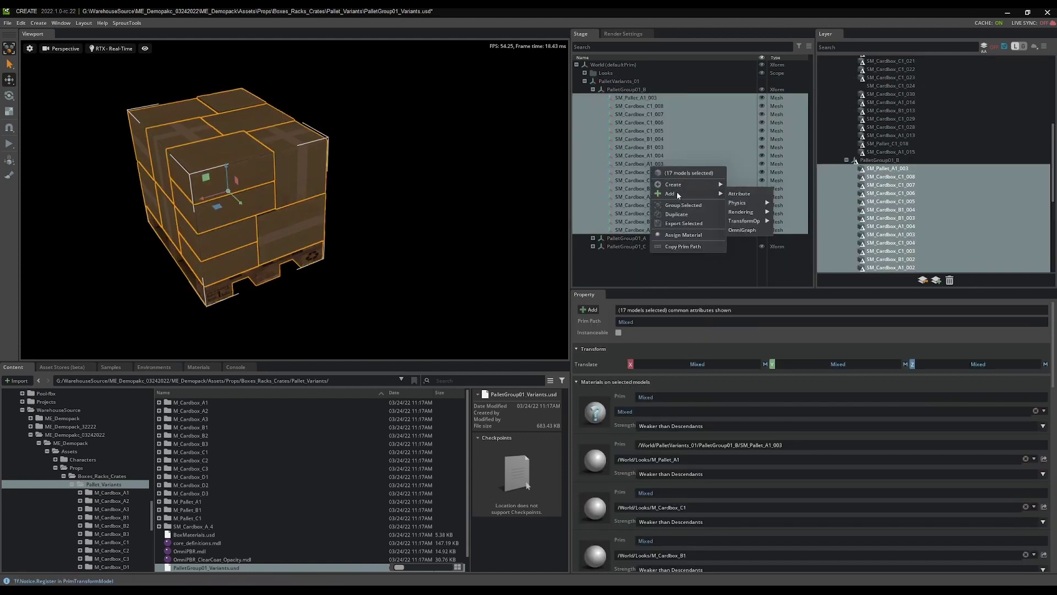
mouse_move(751, 204)
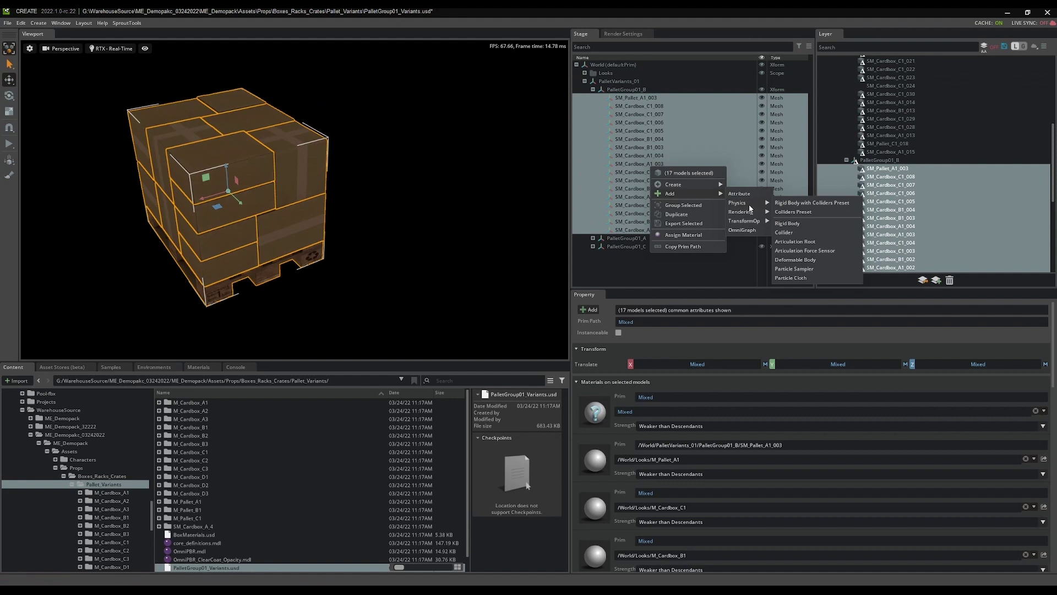
click(784, 202)
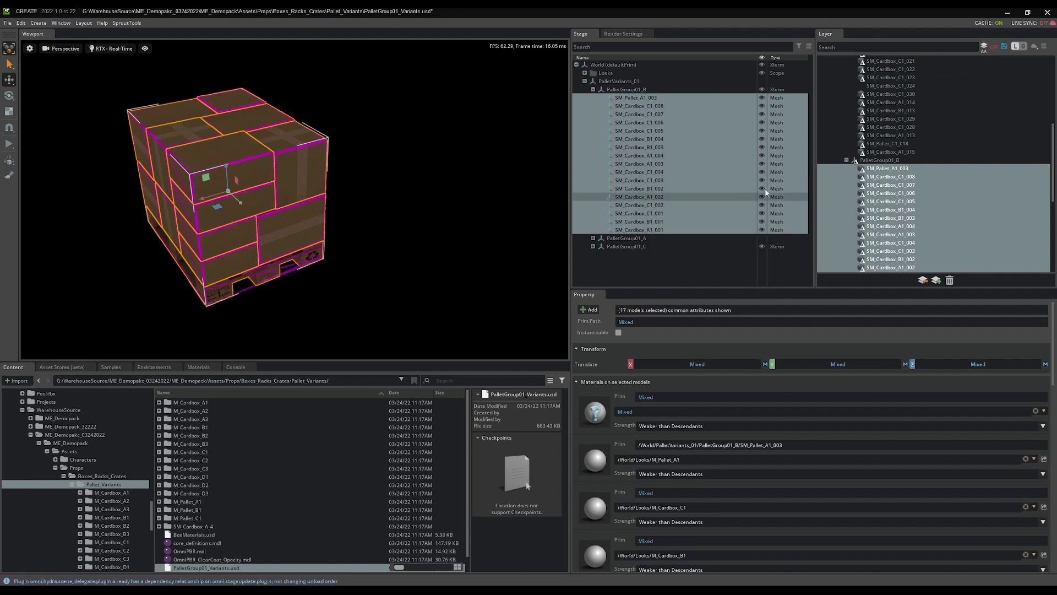
Set PalletVariants_01's modelingVariant to PalletGroup01_C.
click(593, 89)
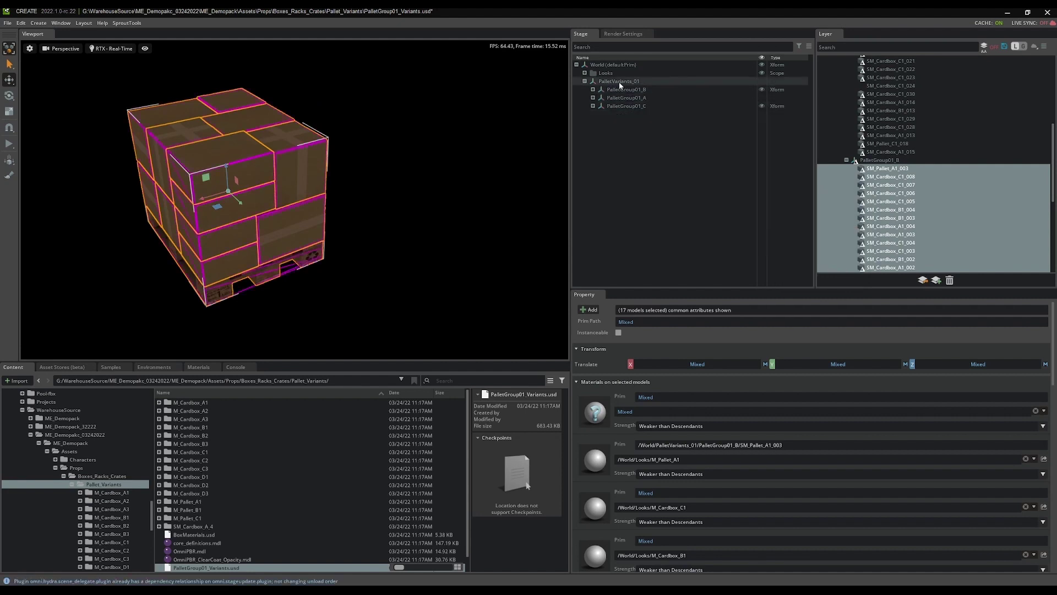
click(619, 81)
click(678, 364)
click(677, 405)
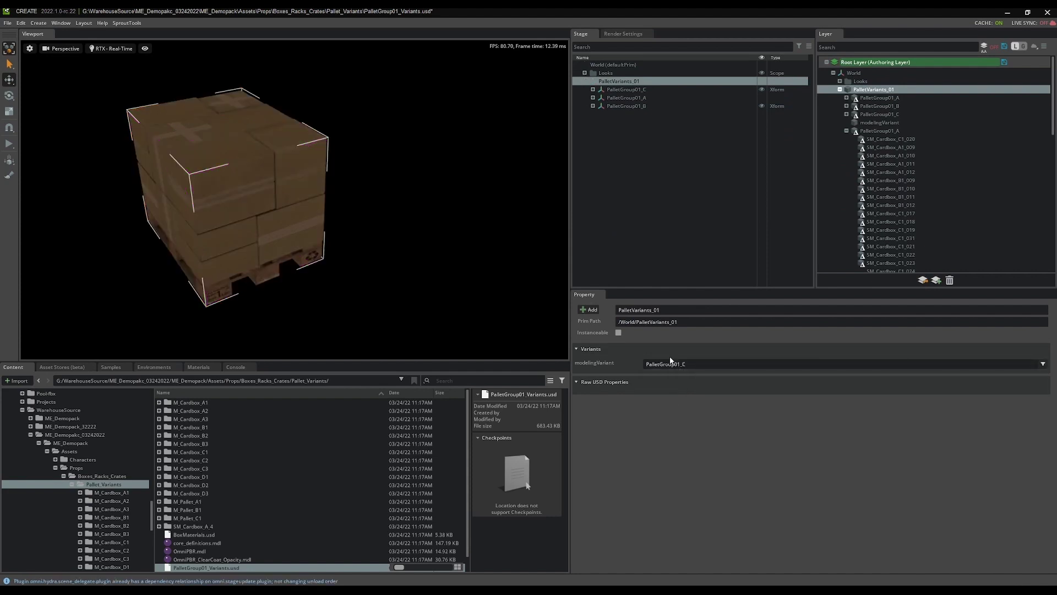
Select all 17 PalletGroup01_C meshes and add the Rigid Body with Colliders Preset.
click(596, 91)
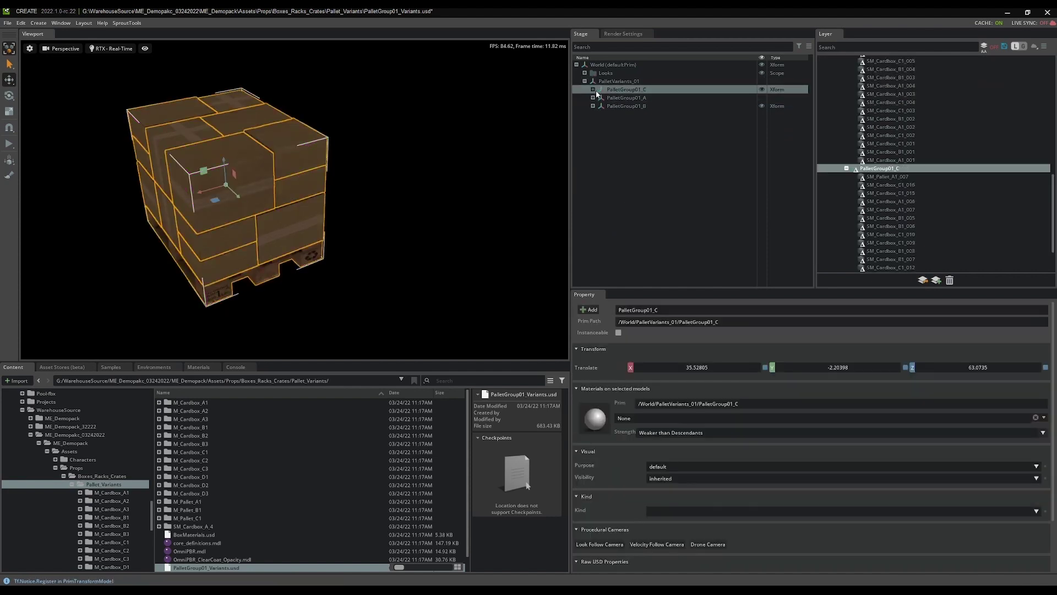
click(593, 89)
click(628, 98)
shift+click(640, 229)
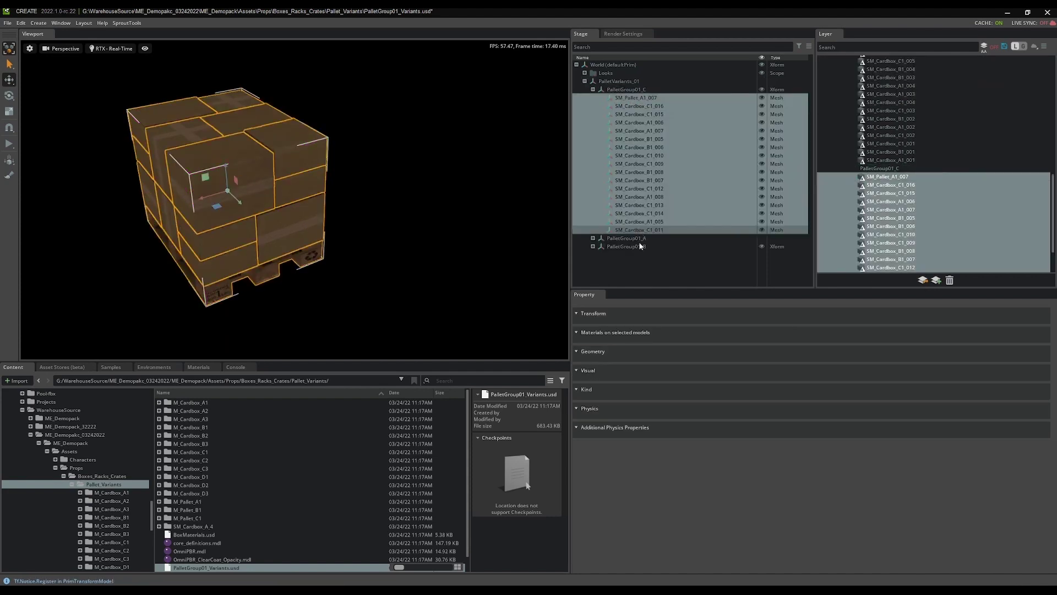
right_click(642, 139)
mouse_move(693, 161)
mouse_move(733, 174)
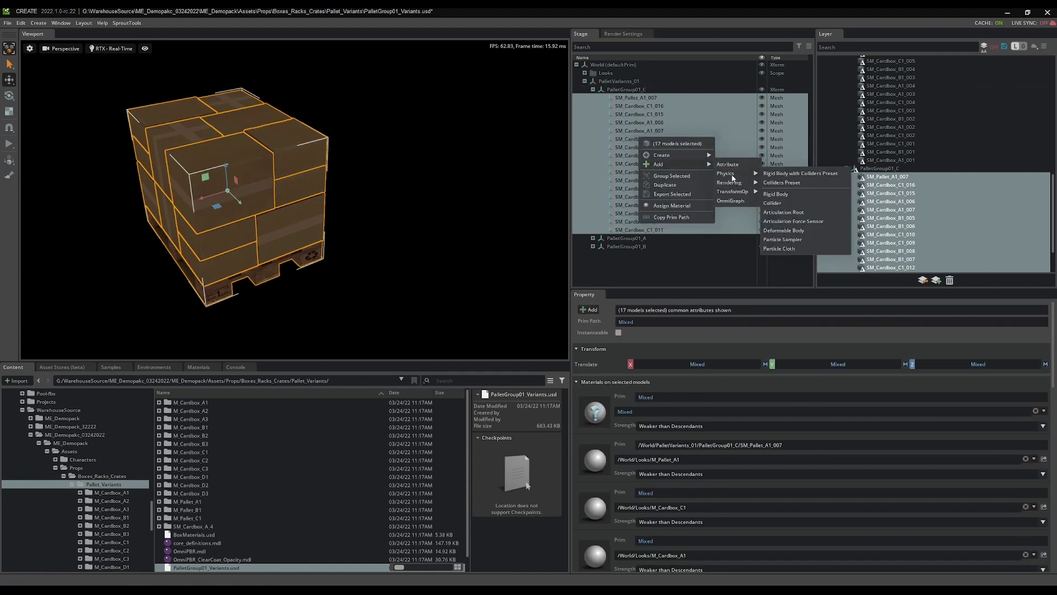
click(778, 174)
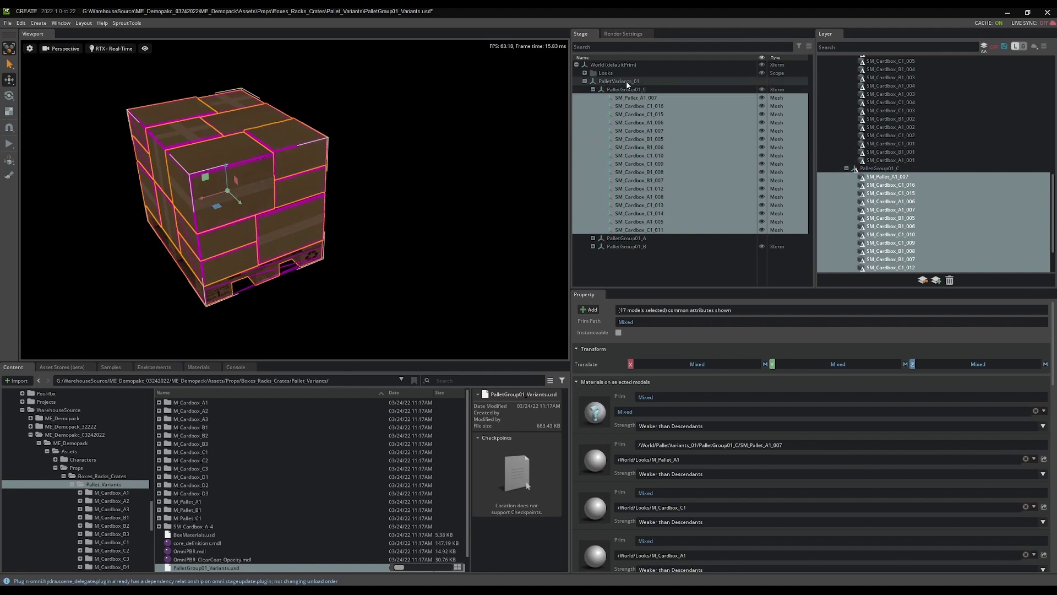
Clear the mesh selection and save the variants file with Ctrl+S, choosing Save Selected.
click(406, 216)
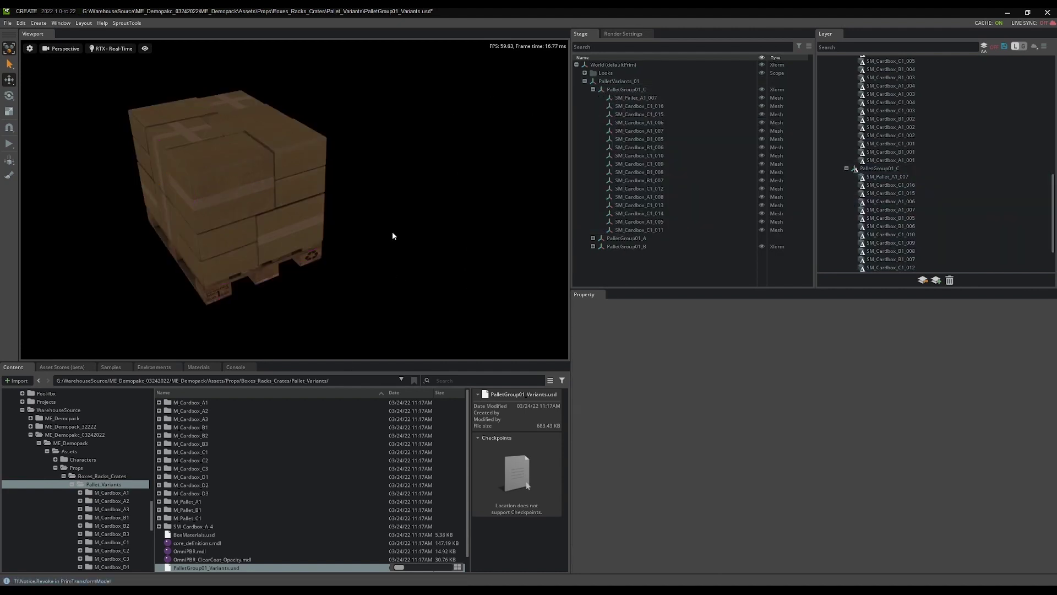
right_click(384, 232)
mouse_move(429, 252)
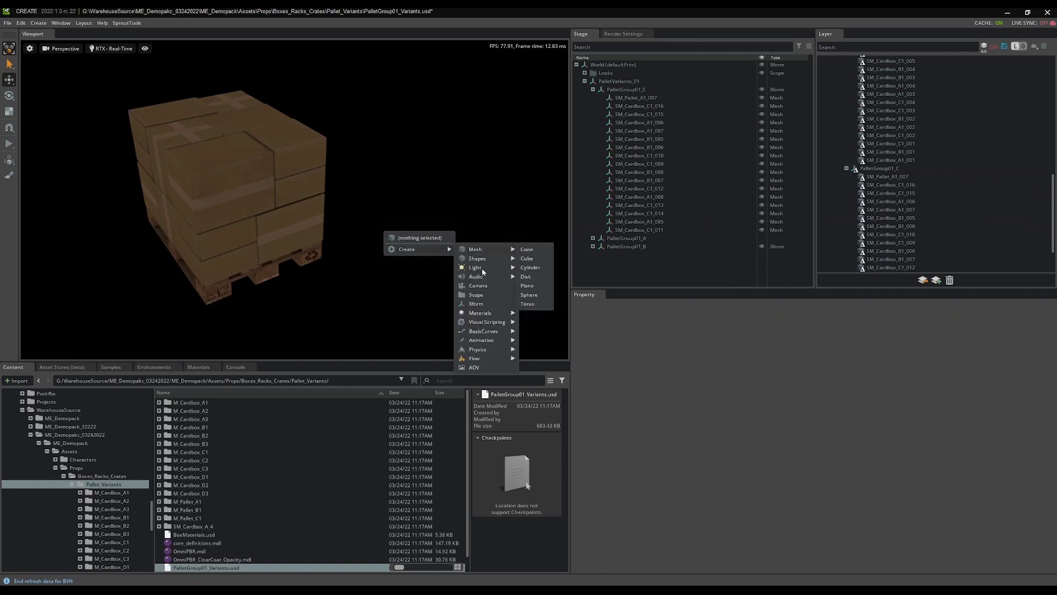
mouse_move(488, 349)
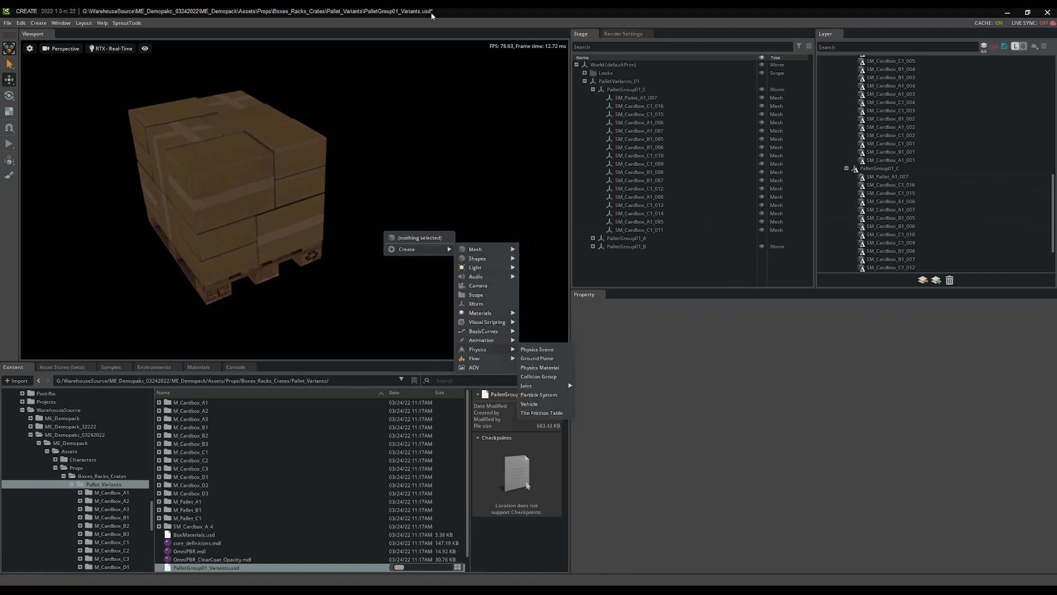
click(461, 107)
key(ctrl+s)
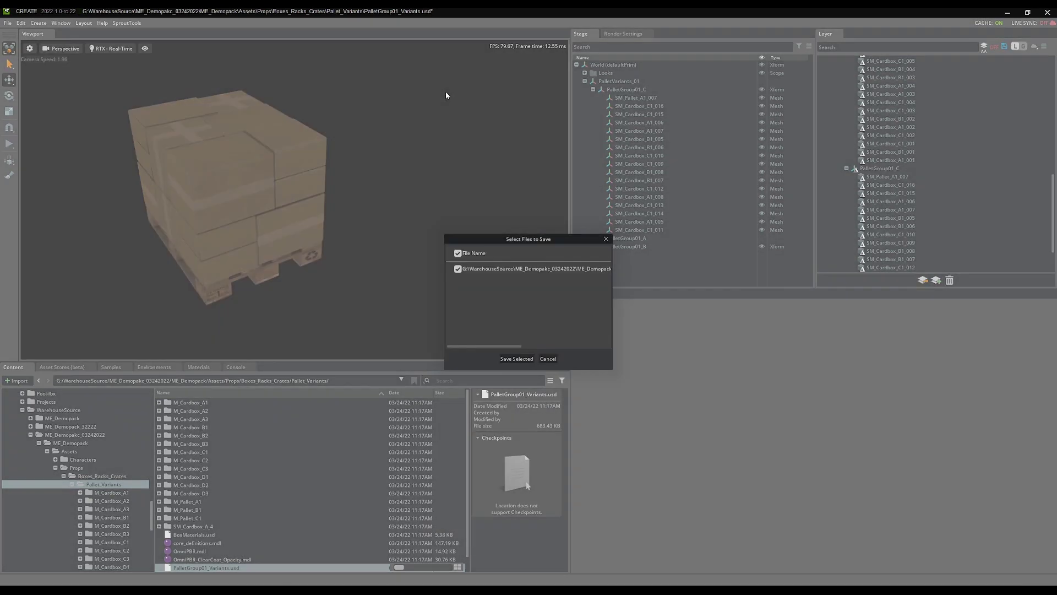
click(520, 359)
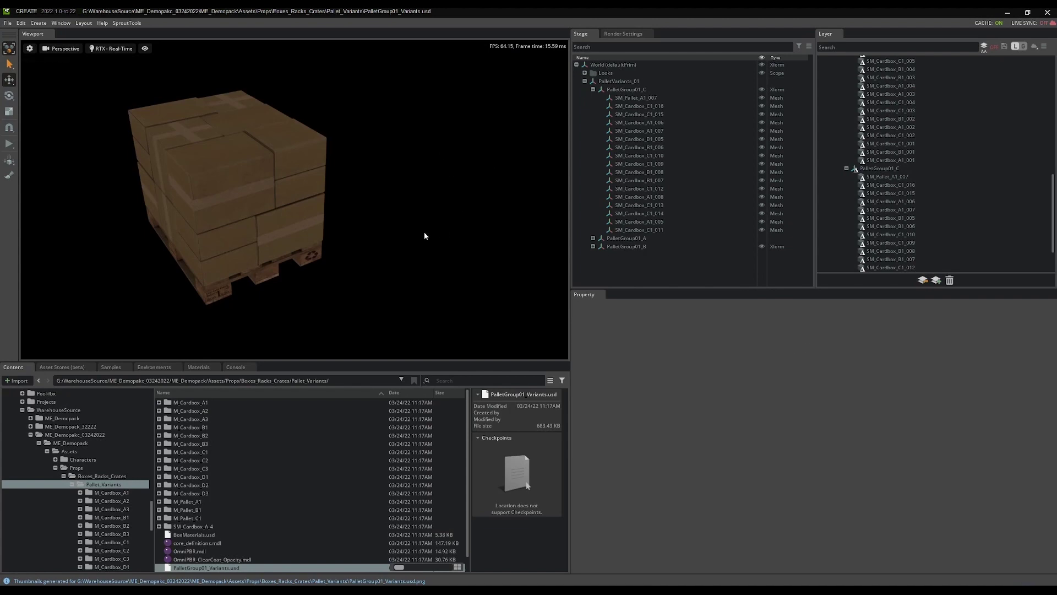
Add a physics Ground Plane beneath the pallet from the viewport Create menu.
right_click(384, 237)
mouse_move(418, 253)
mouse_move(486, 353)
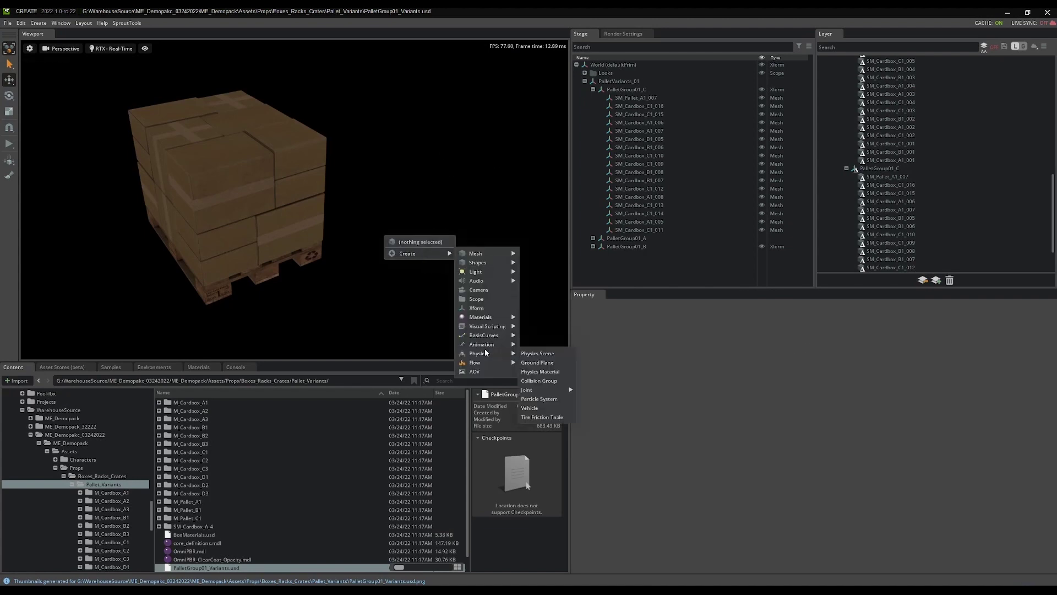
click(537, 363)
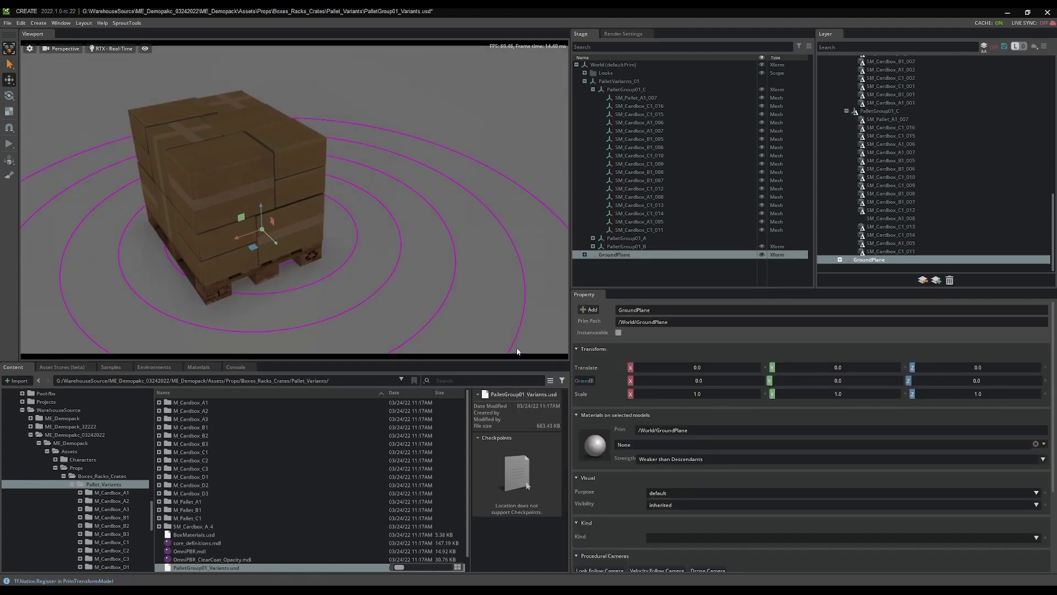
scroll(409, 248, up, 3)
Play the simulation to drop the boxes, then stop to reset it.
key(space)
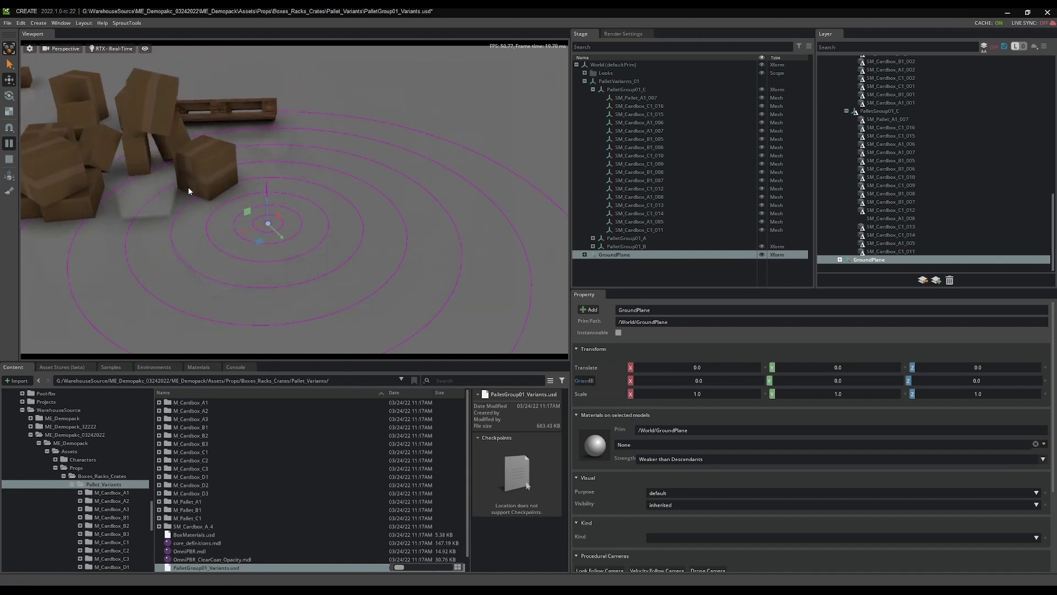
click(8, 158)
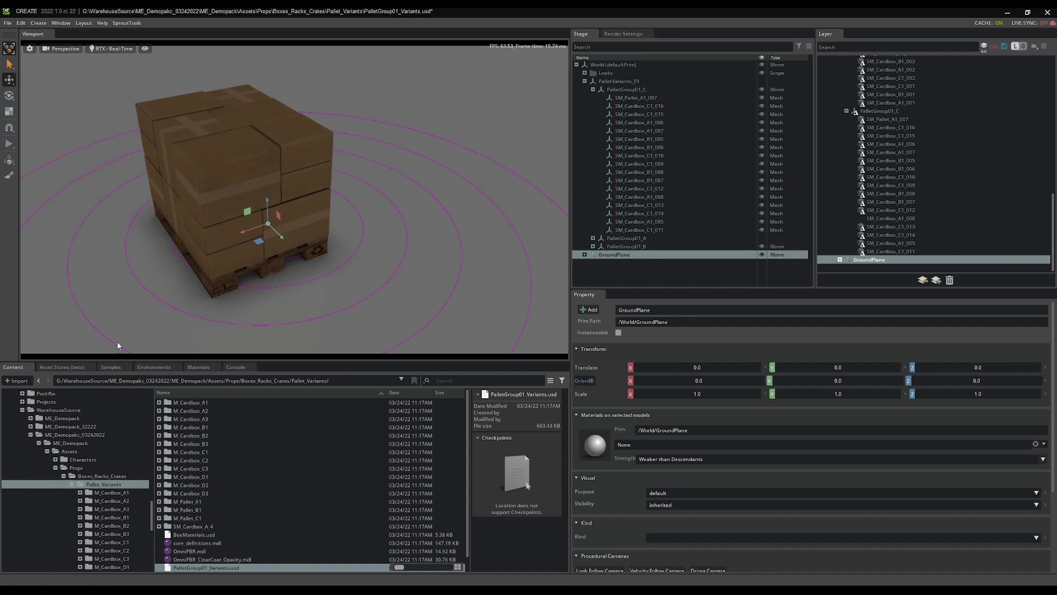
scroll(245, 532, down, 2)
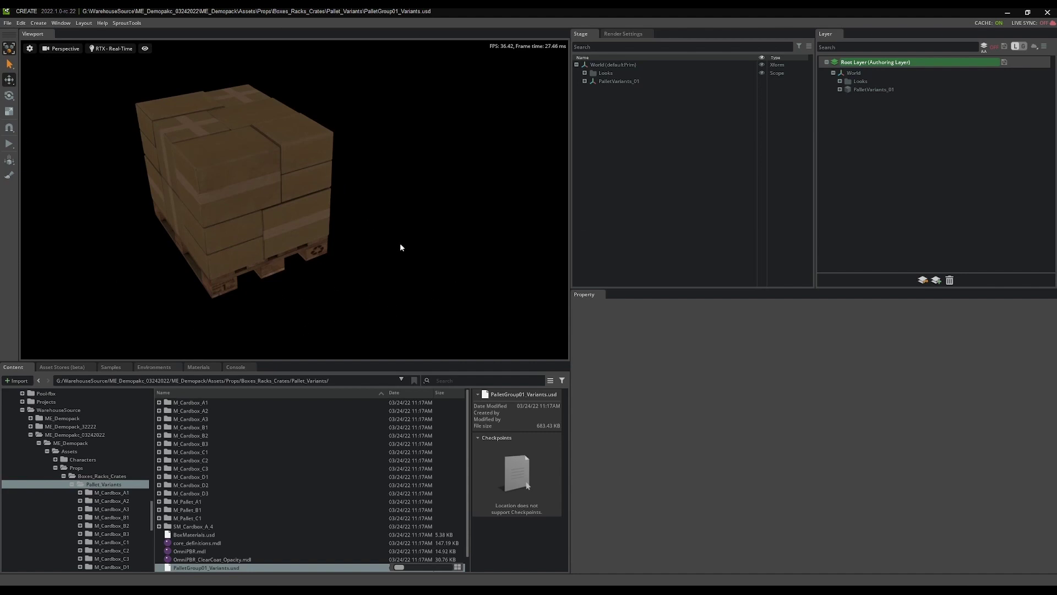
Start a new empty stage, discarding the unsaved changes.
click(7, 23)
click(30, 42)
click(517, 310)
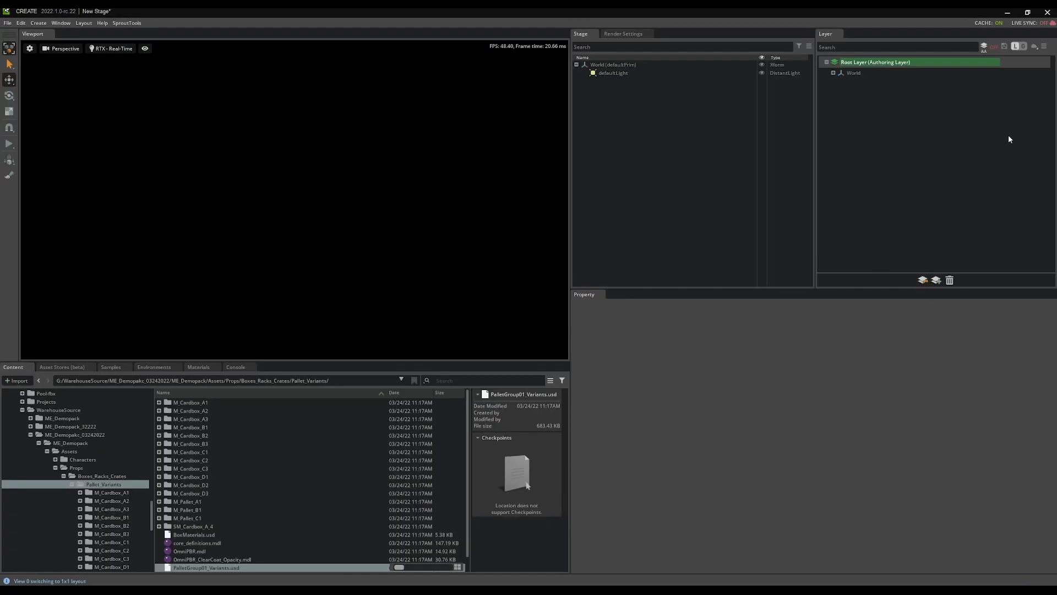
Add PalletGroup01_Variants.usd as a sublayer under the Root Layer.
scroll(247, 507, down, 1)
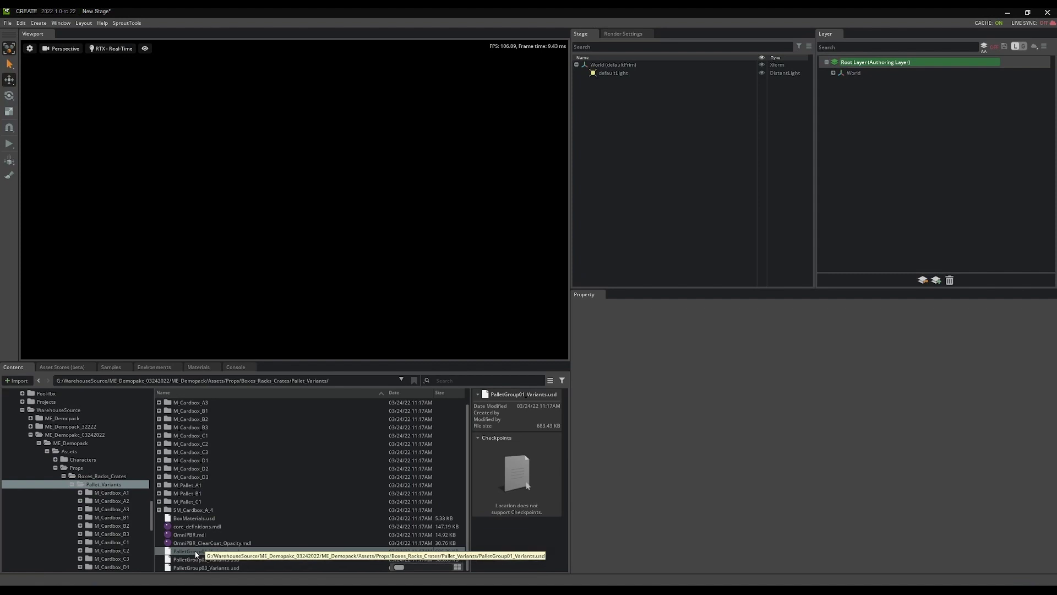
drag(190, 552, 871, 182)
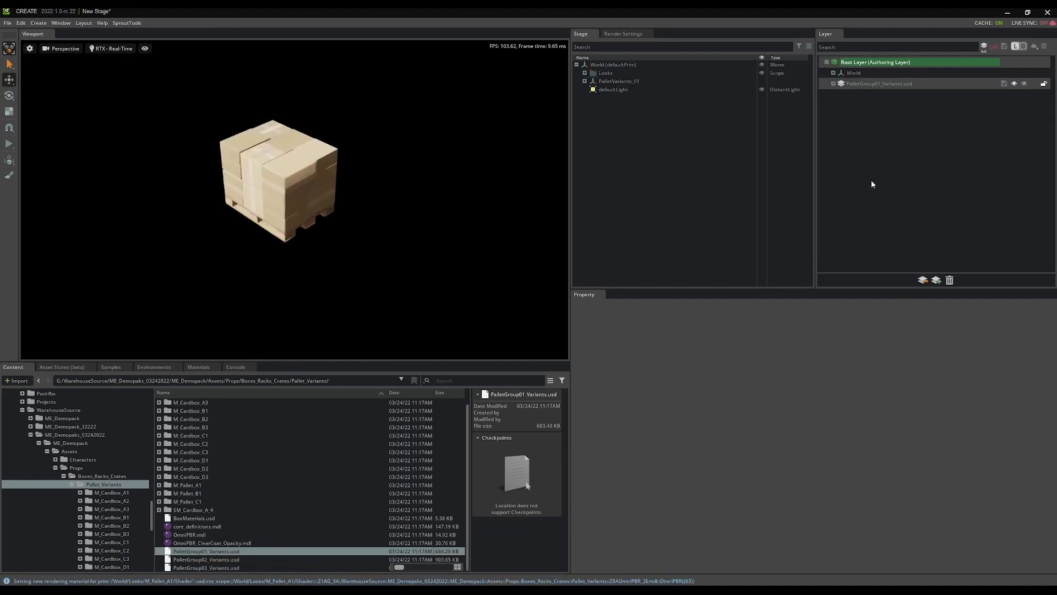
click(885, 64)
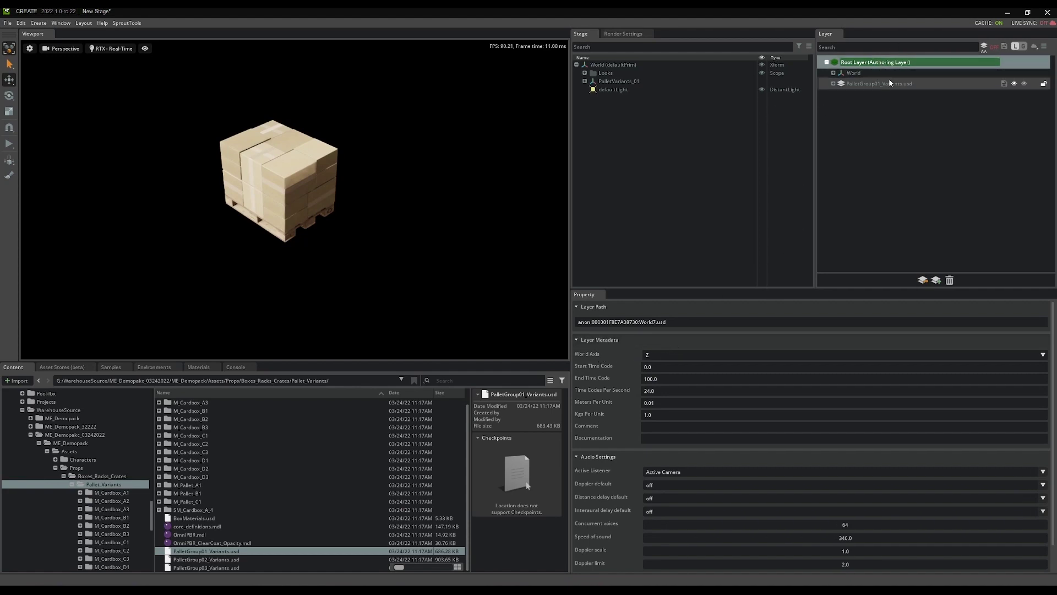
Drag BoxMaterials.usd into the Layer panel as a second sublayer.
click(204, 520)
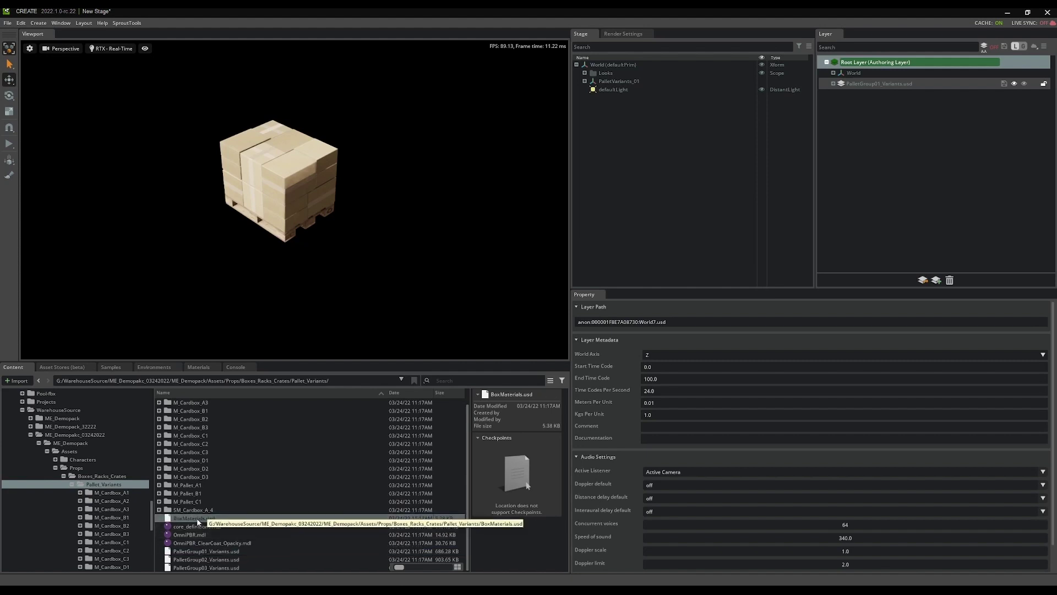
drag(205, 523, 881, 174)
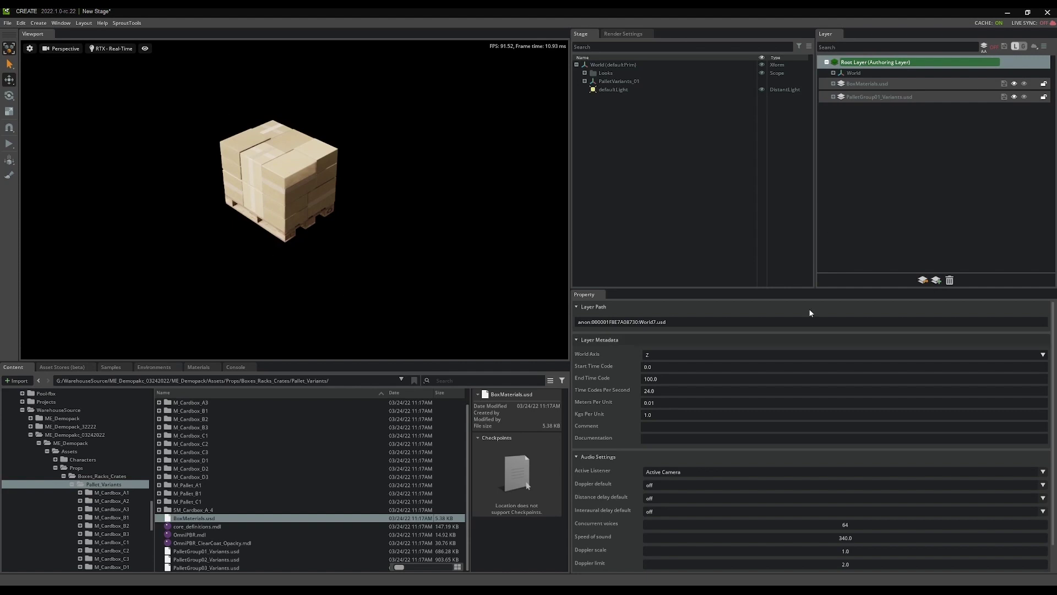
Reassign the meshes bound to M_Cardbox_C1 to the T_Cardbox_C_1 material.
click(585, 80)
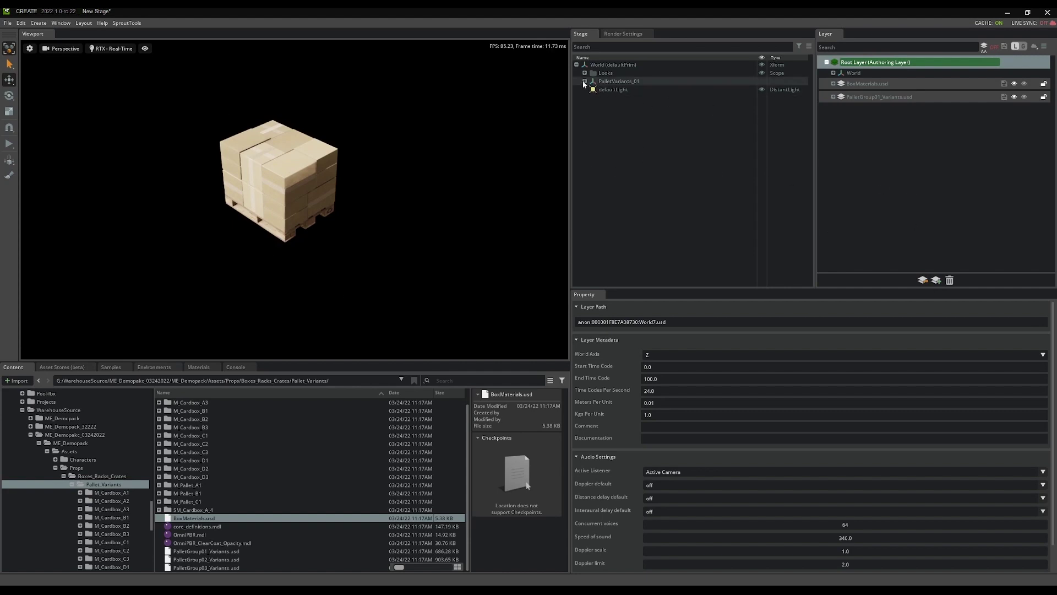
click(585, 81)
click(585, 73)
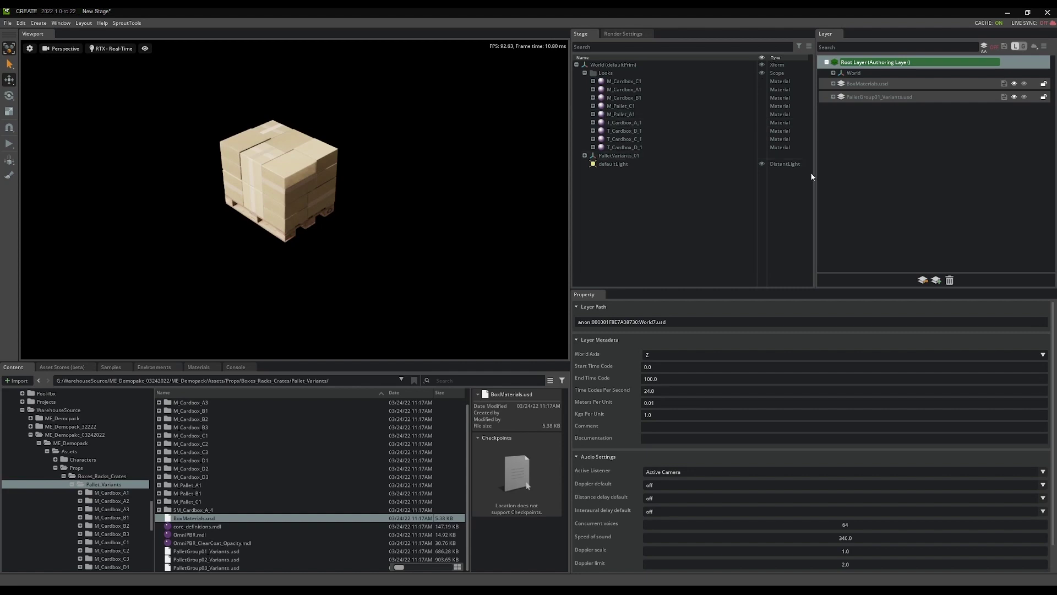
click(625, 81)
right_click(625, 82)
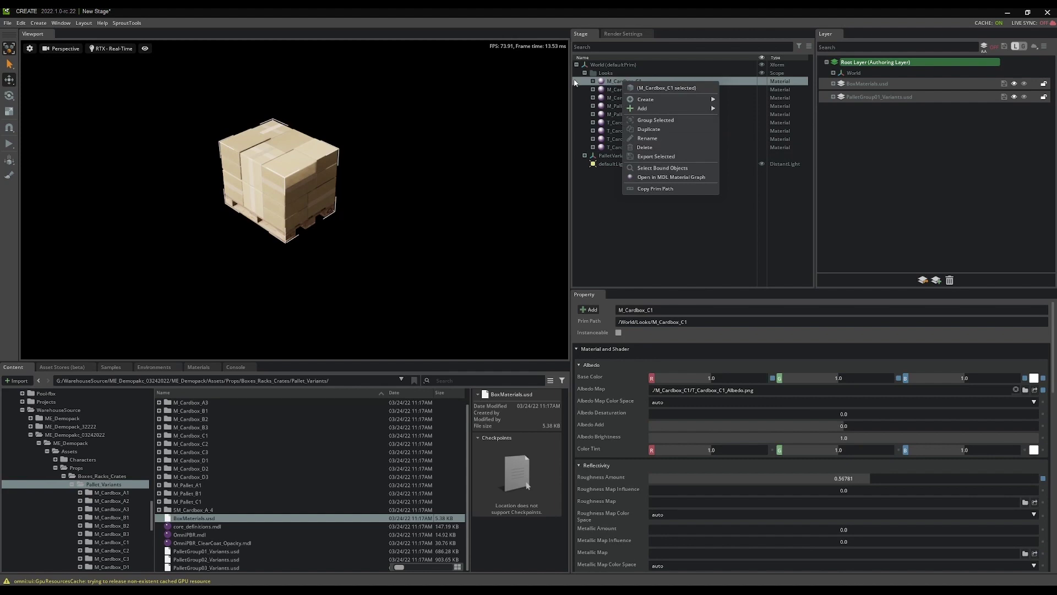
click(653, 219)
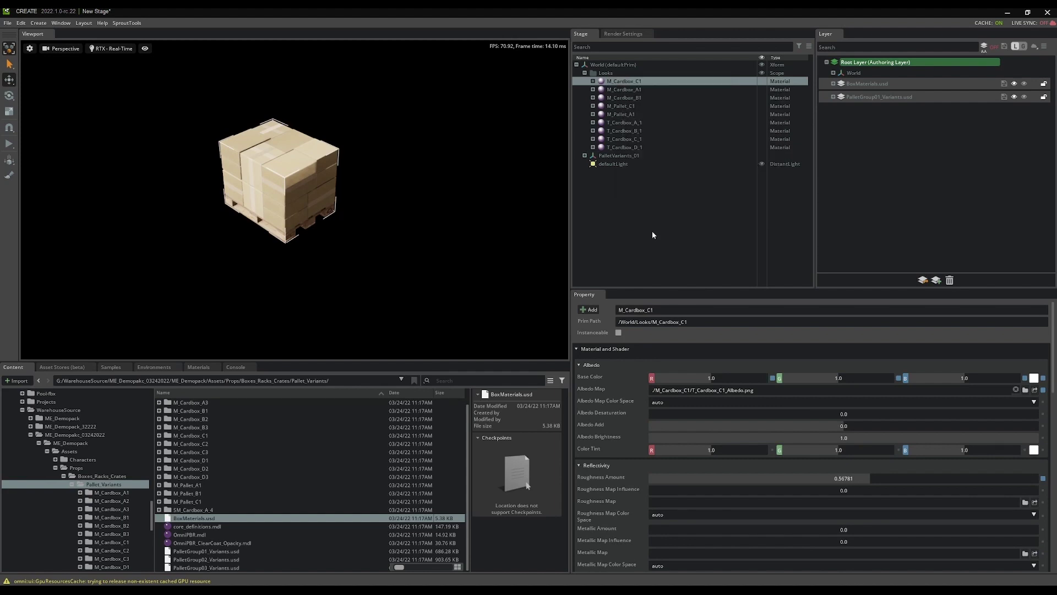
right_click(642, 80)
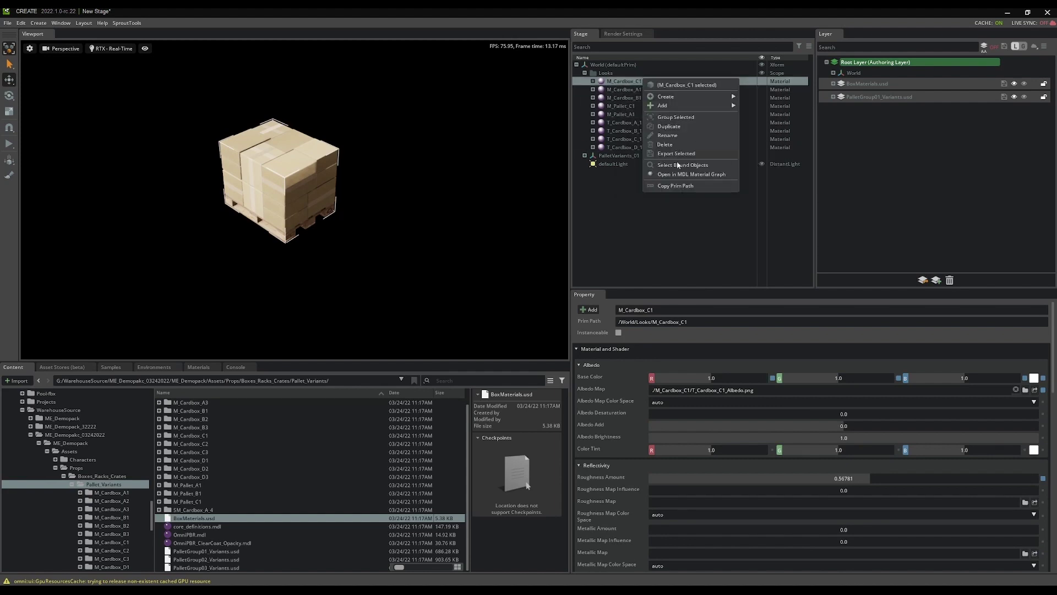
click(677, 165)
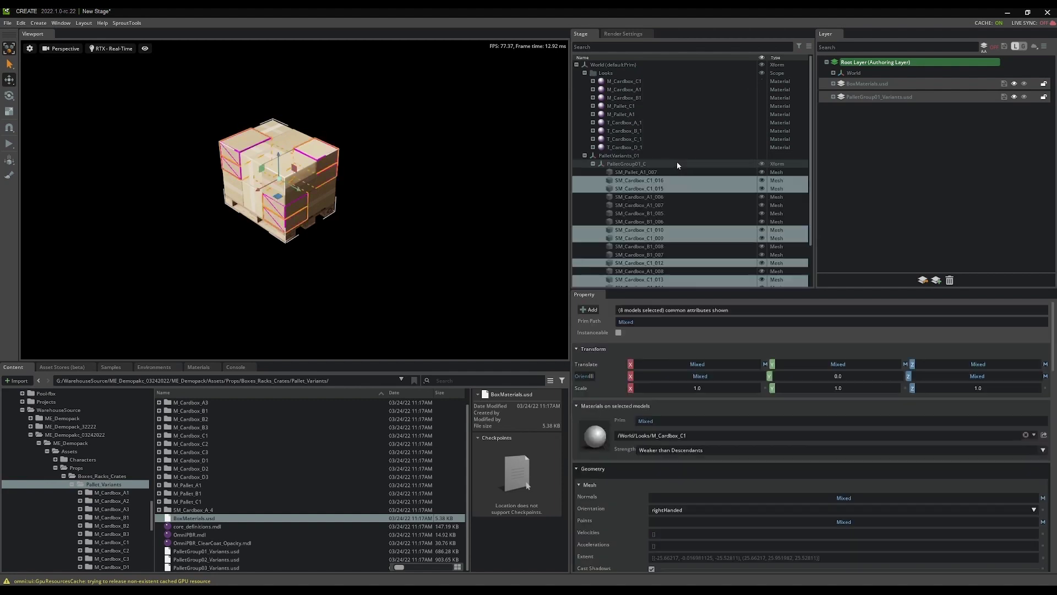
click(683, 436)
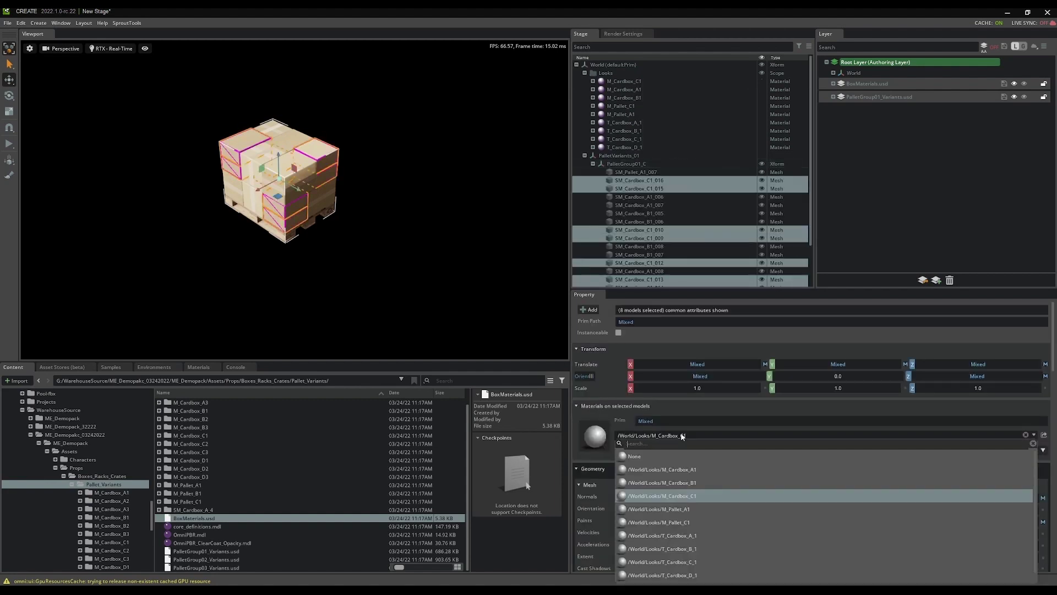
click(694, 566)
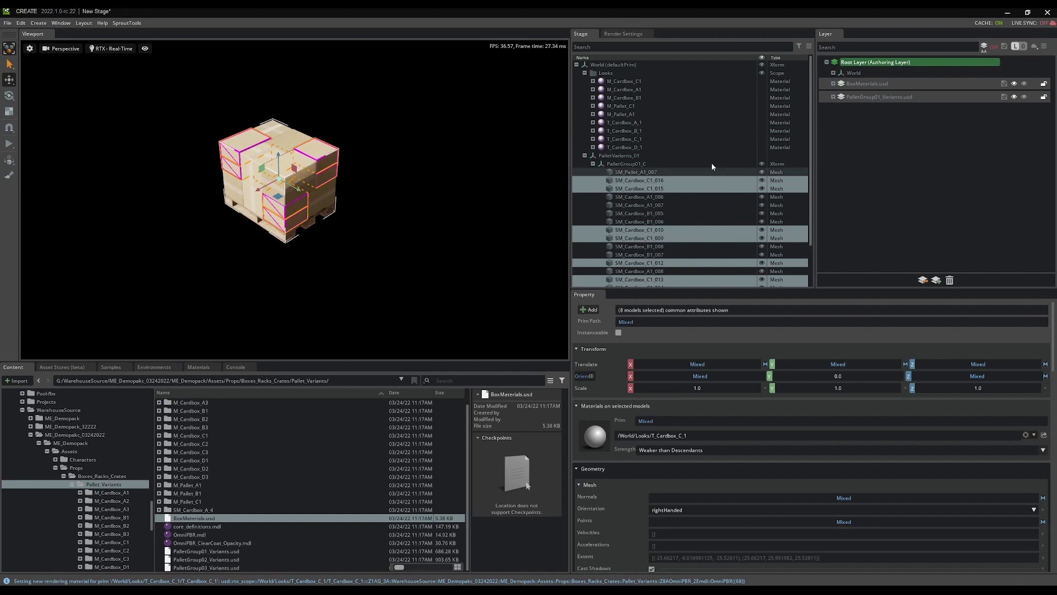
Reassign the meshes bound to M_Cardbox_A1 to T_Cardbox_A_1.
click(633, 89)
right_click(635, 89)
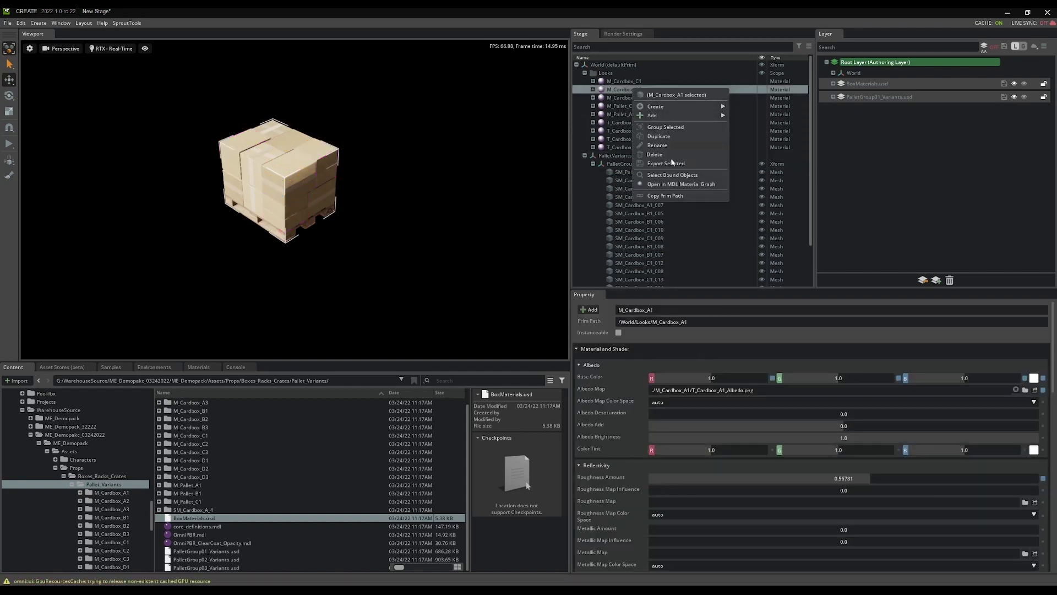
click(670, 175)
click(681, 438)
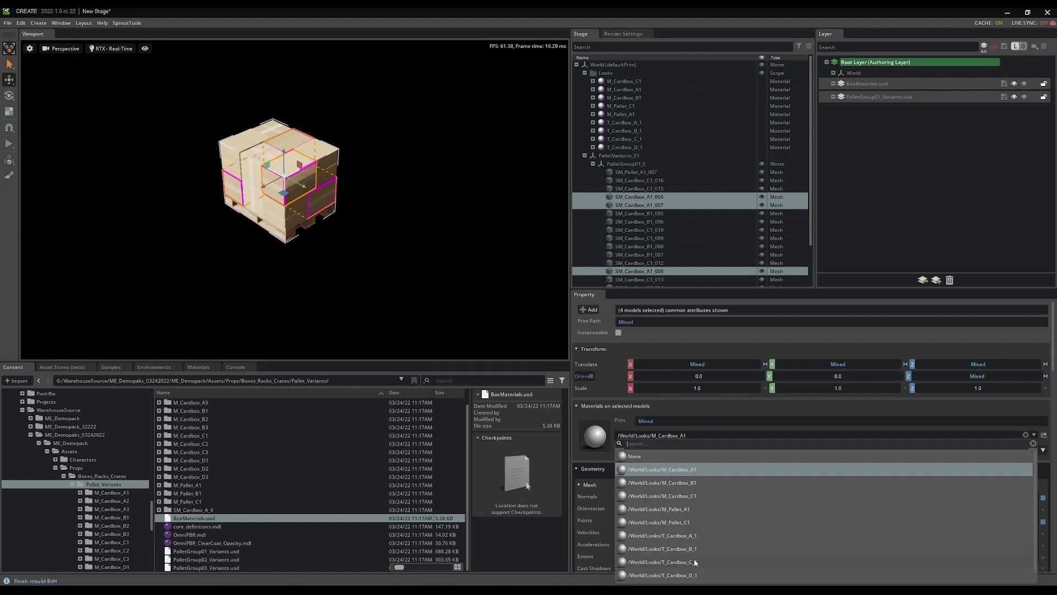
click(669, 536)
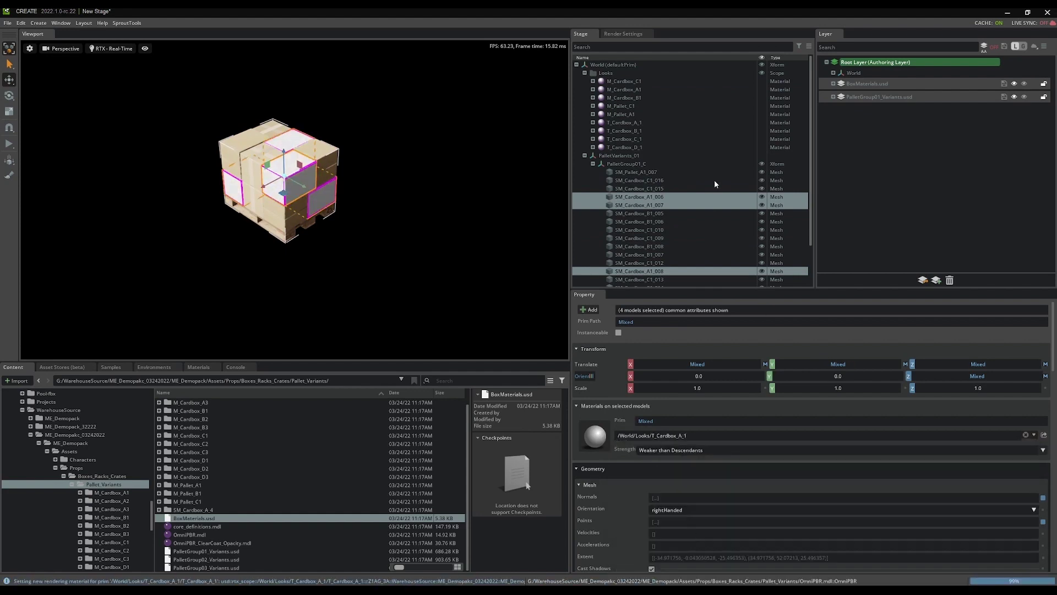
Reassign the meshes bound to M_Cardbox_B1 to T_Cardbox_B_1.
right_click(634, 97)
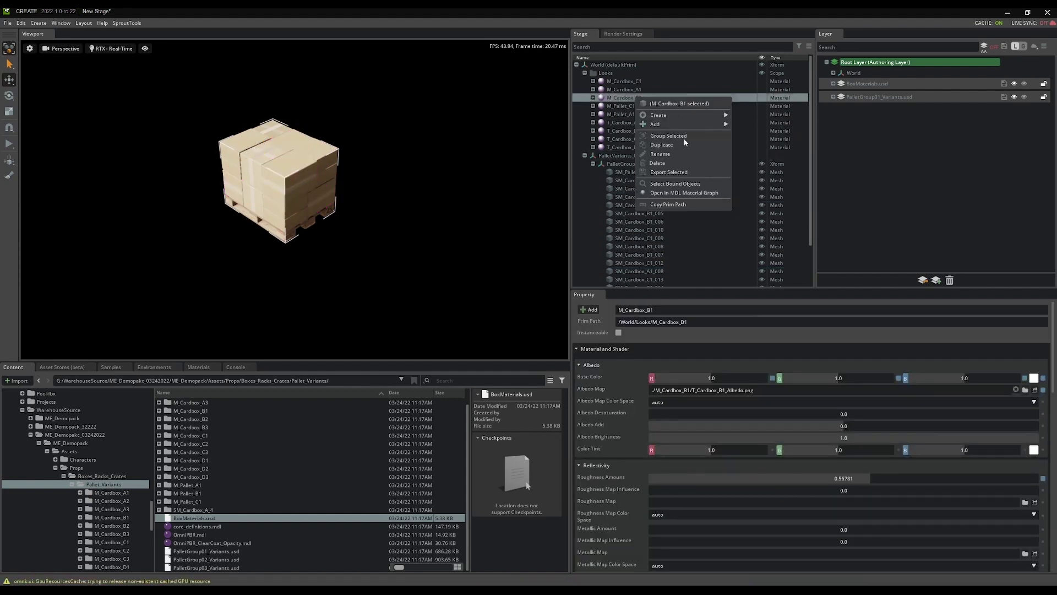
click(682, 183)
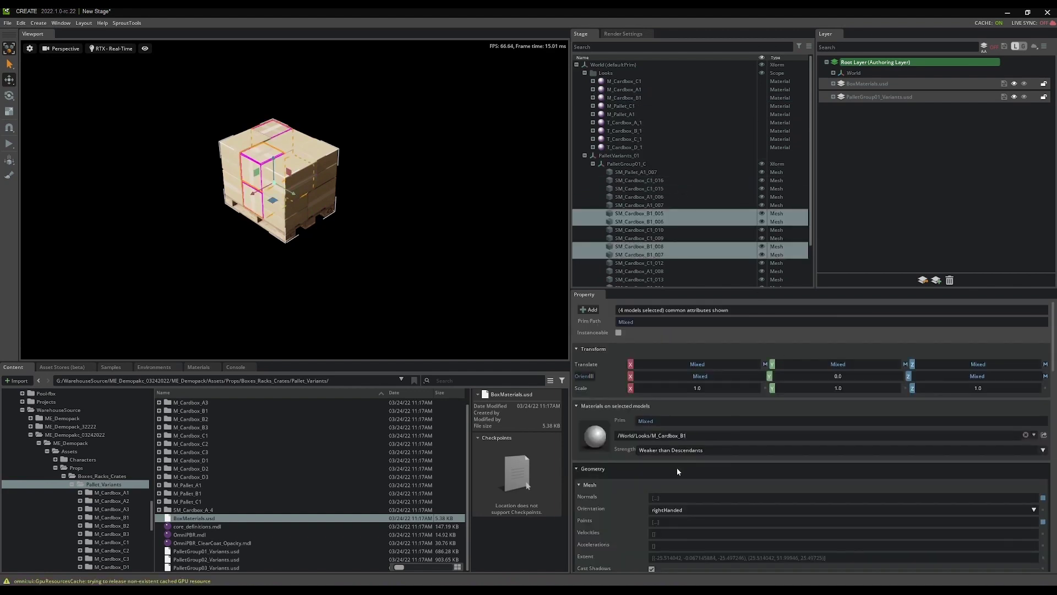
click(673, 435)
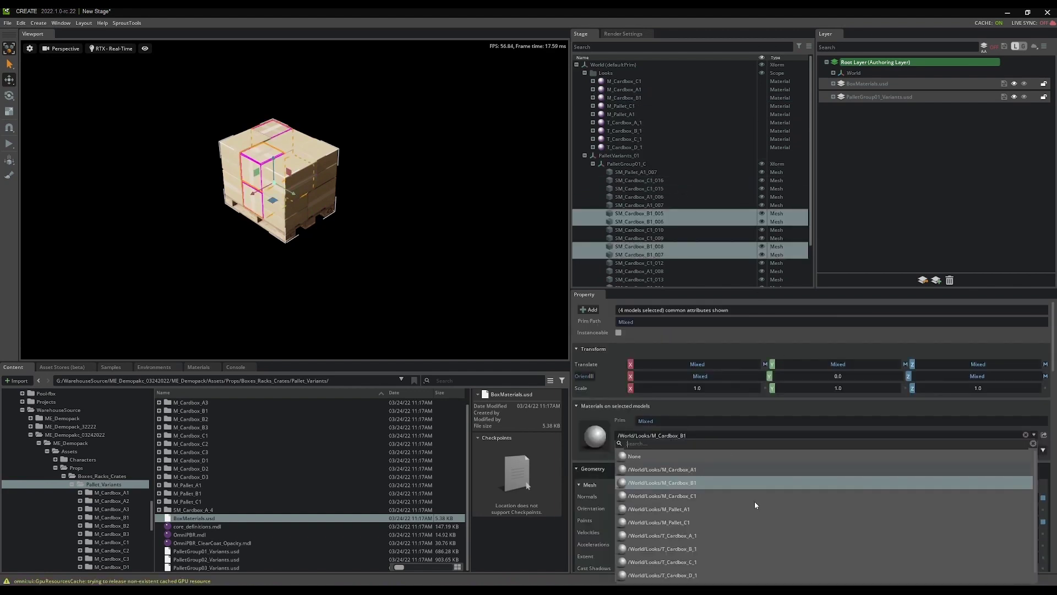
click(692, 550)
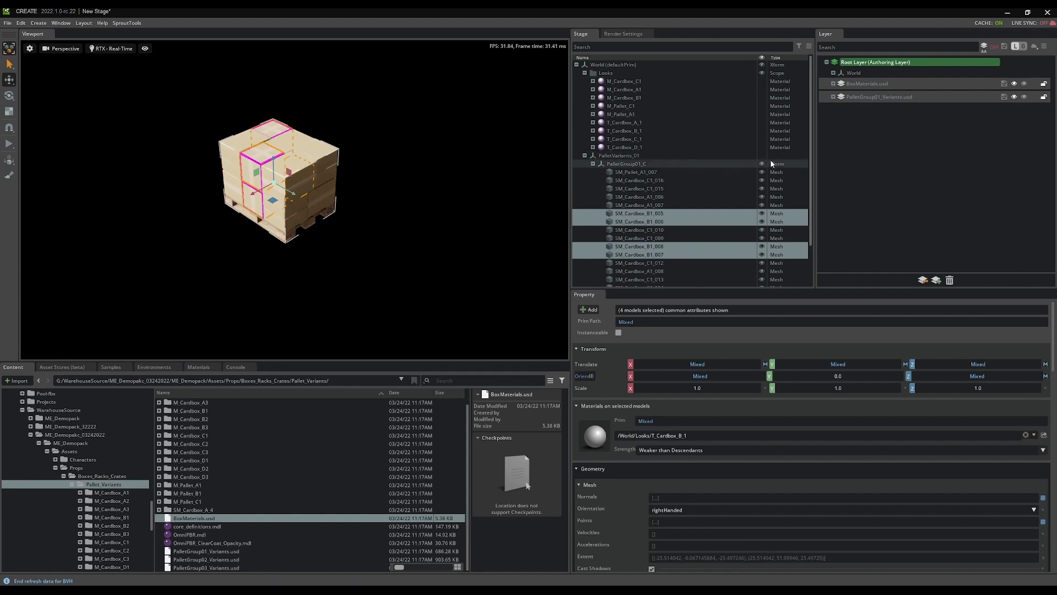
click(593, 164)
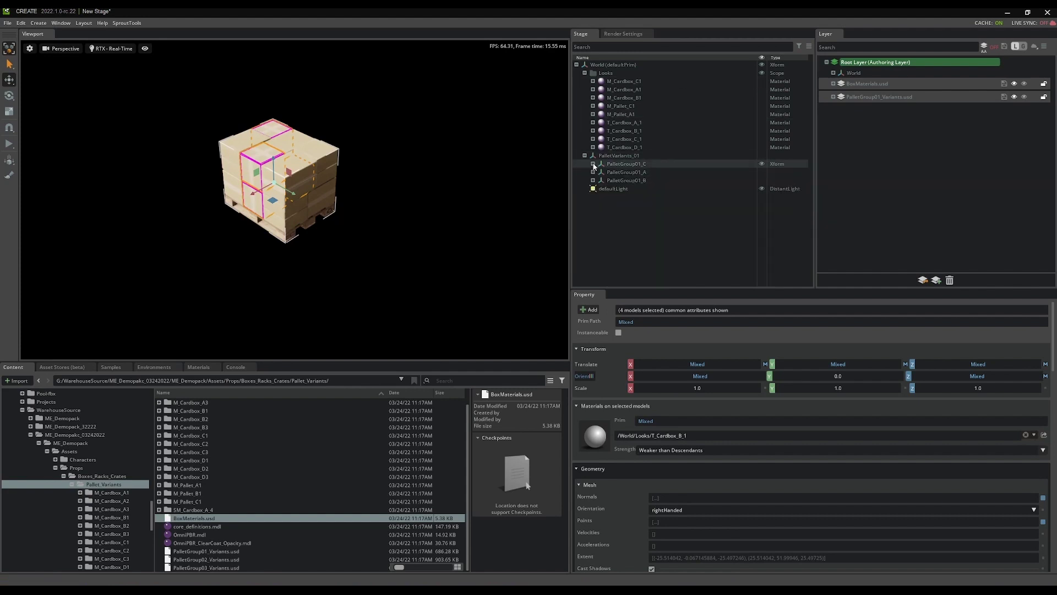
Inspect the root layer's World, PalletVariants_01 and PalletGroup01_C cardbox mesh overrides, then collapse them.
click(833, 73)
click(841, 89)
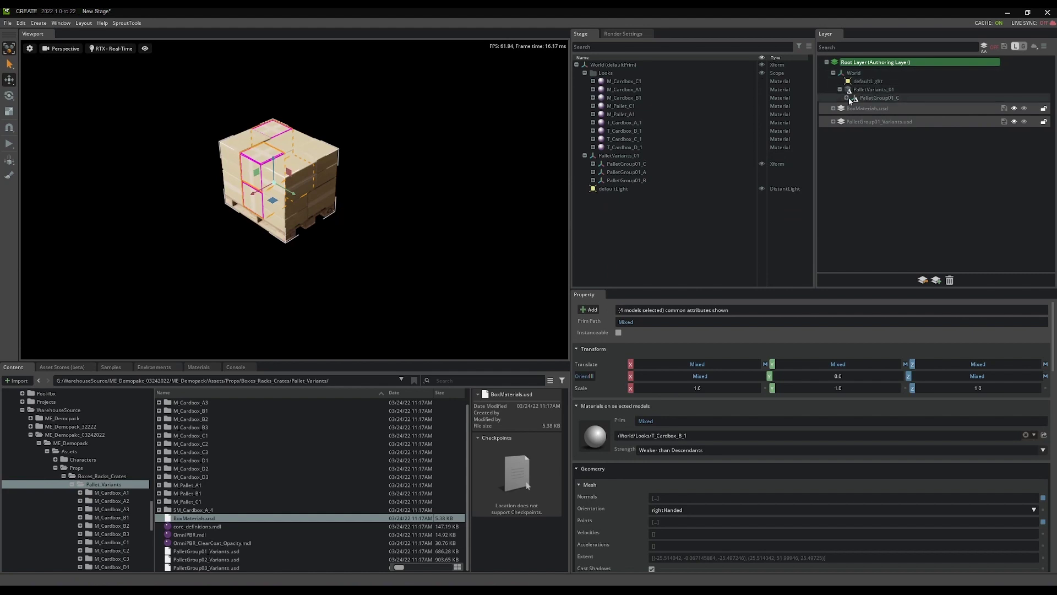
click(848, 99)
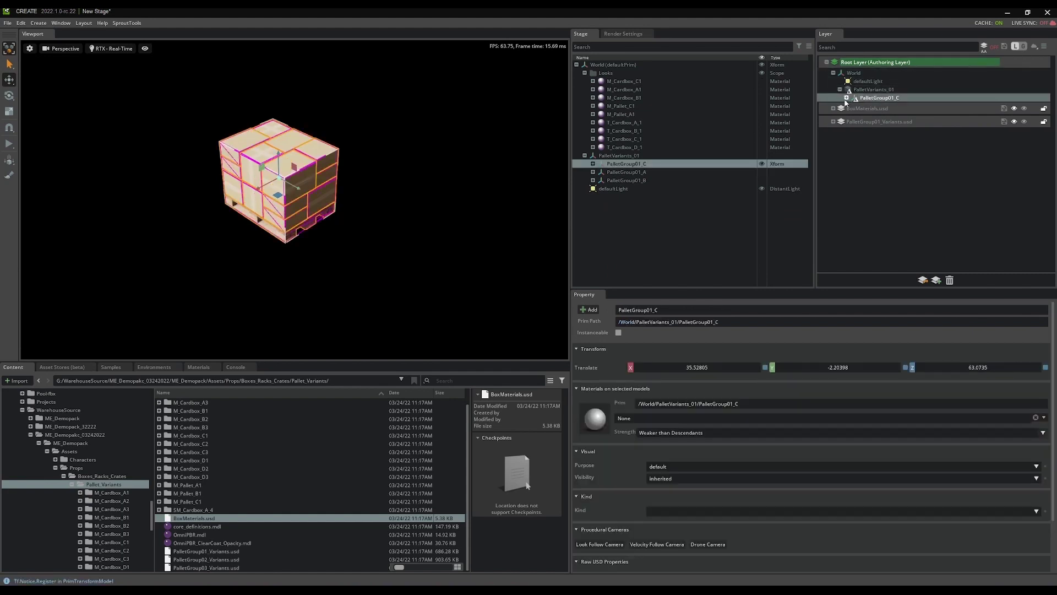
click(846, 98)
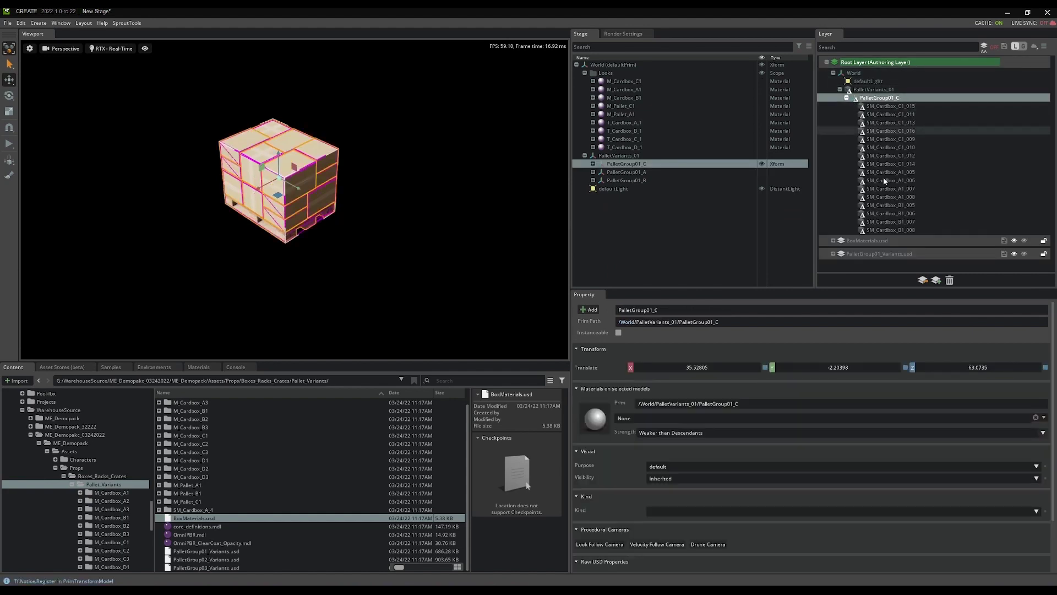
click(847, 98)
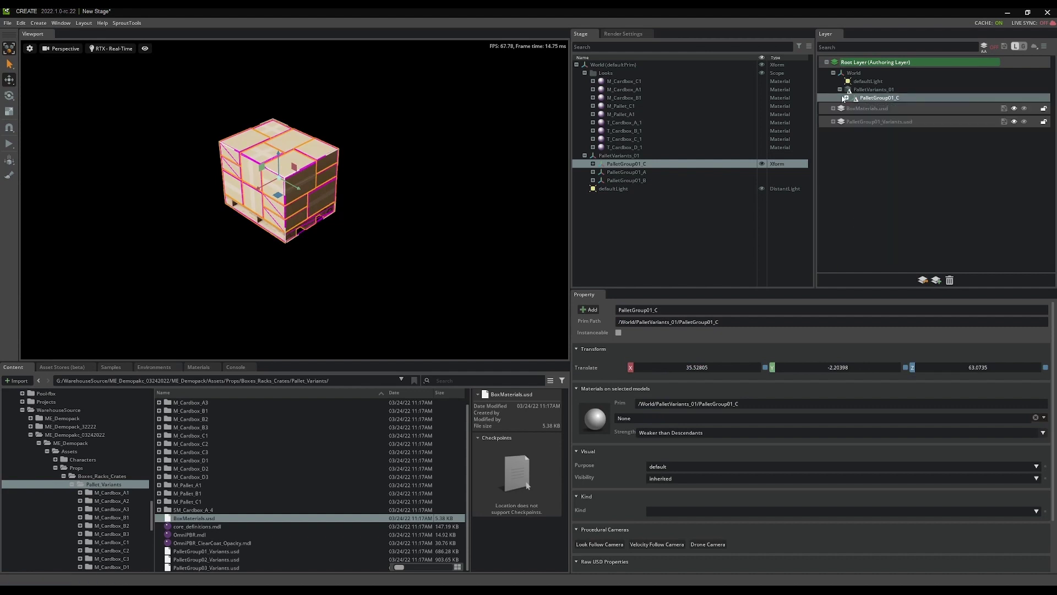
click(840, 89)
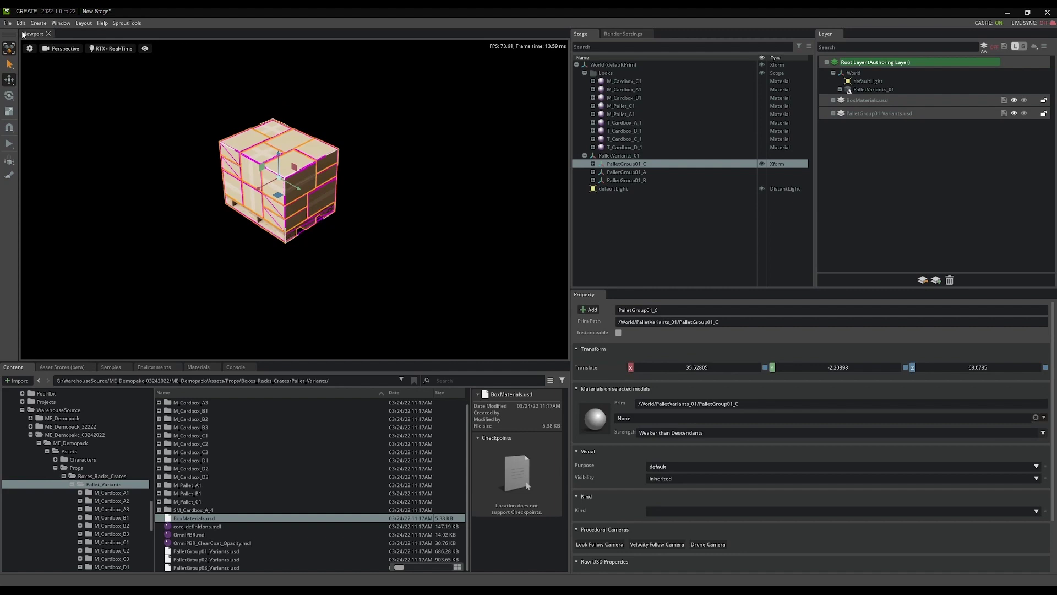
Begin Save As and browse to Assets/Props/Boxes_Racks_Crates/Pallet_Variants.
click(8, 22)
click(40, 132)
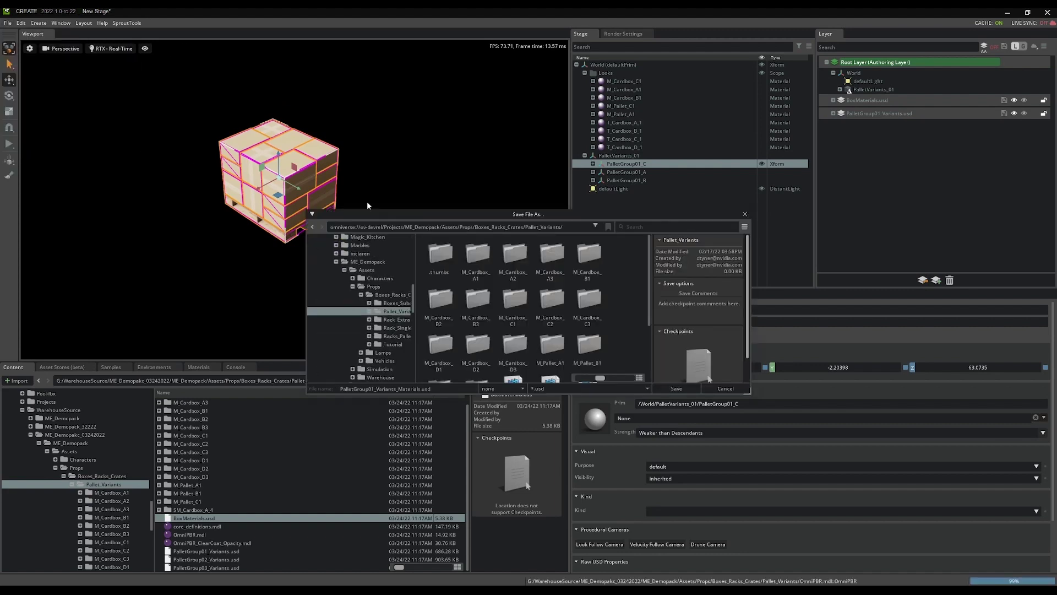
double_click(461, 273)
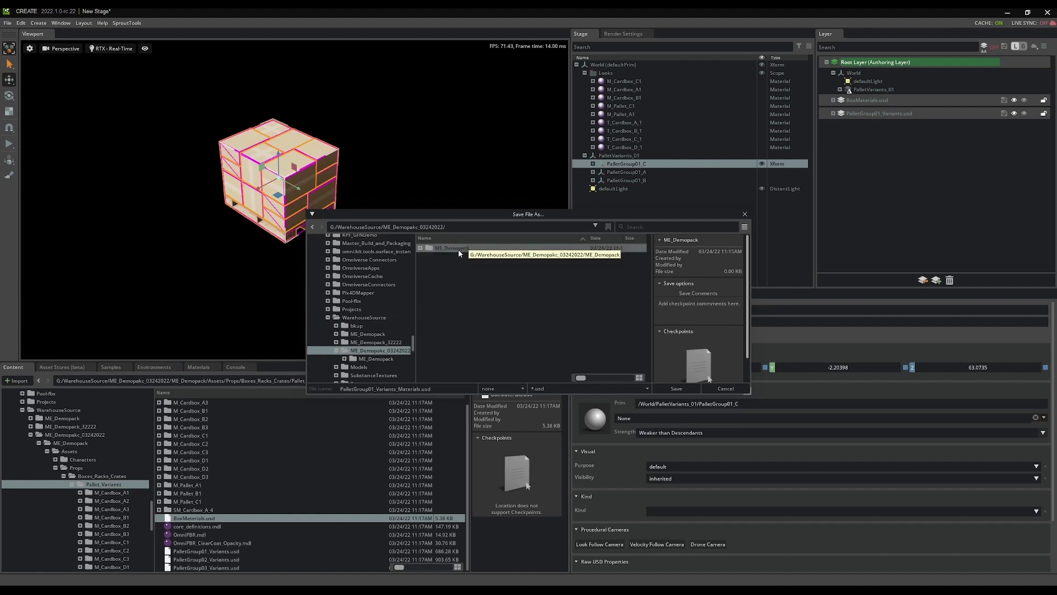
double_click(455, 249)
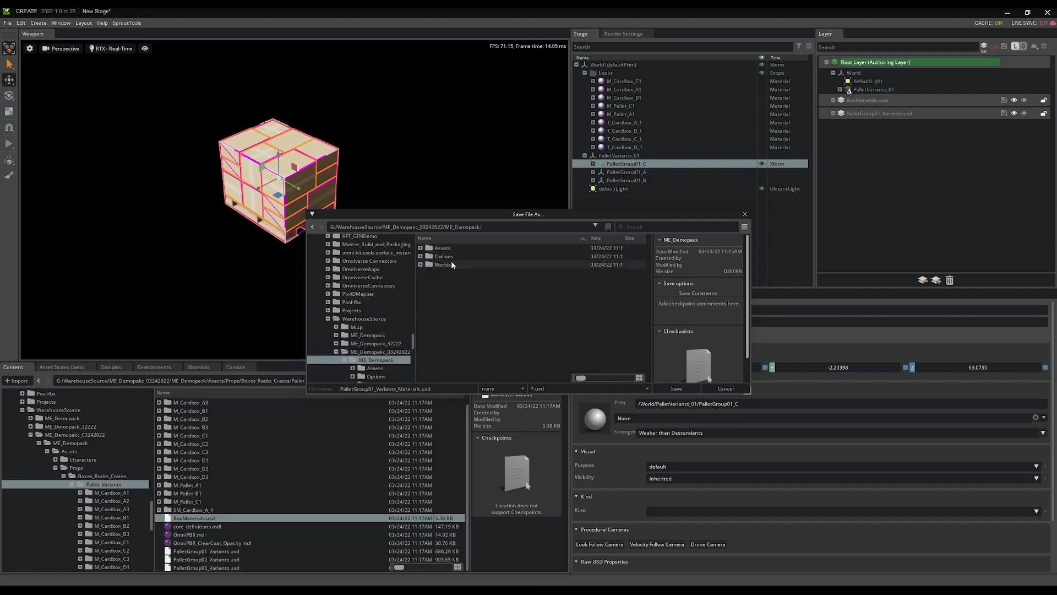
double_click(445, 248)
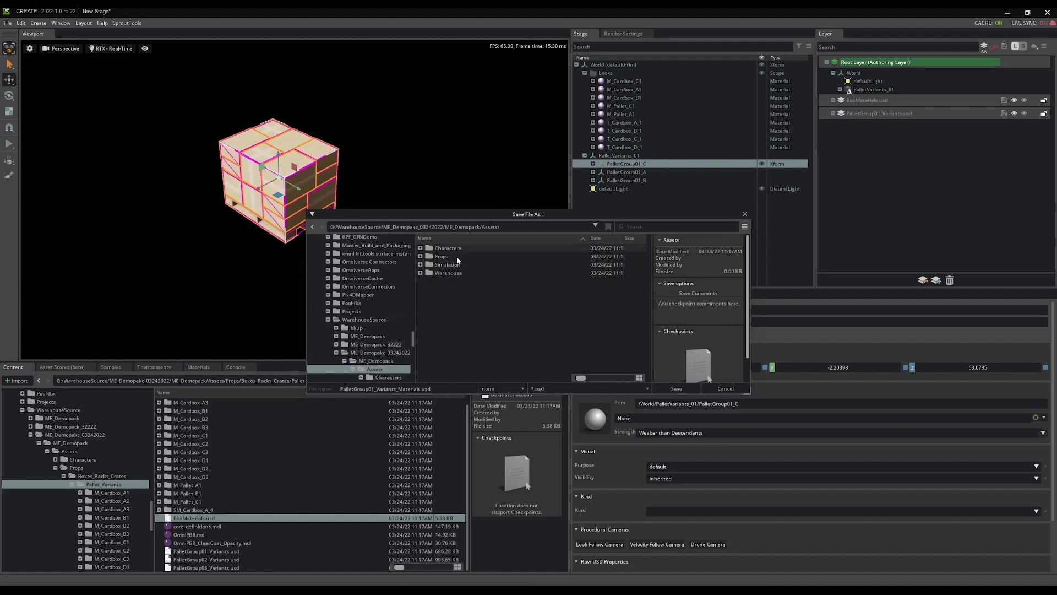
double_click(445, 256)
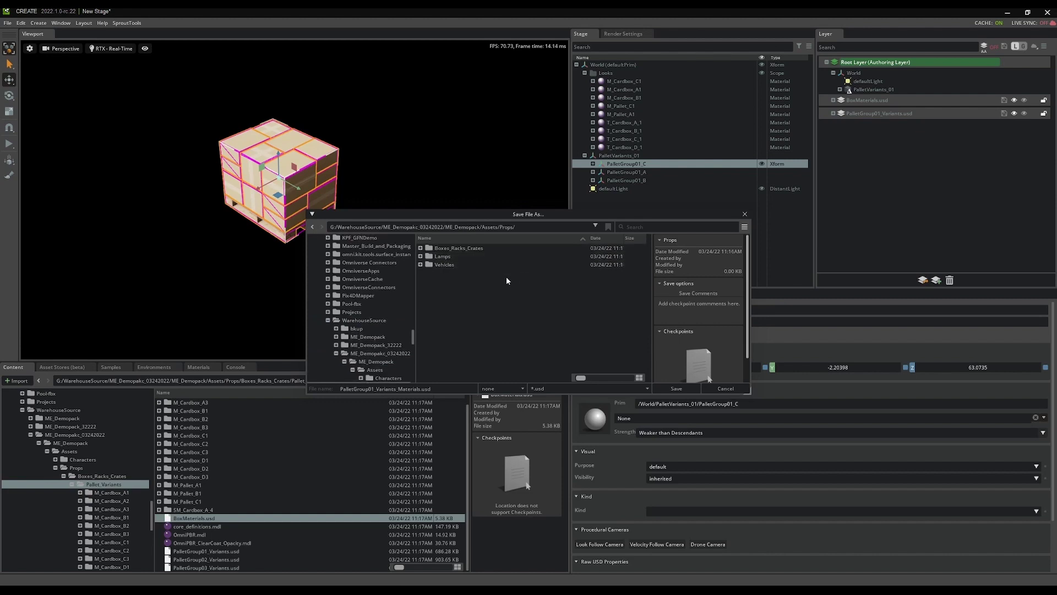
double_click(455, 249)
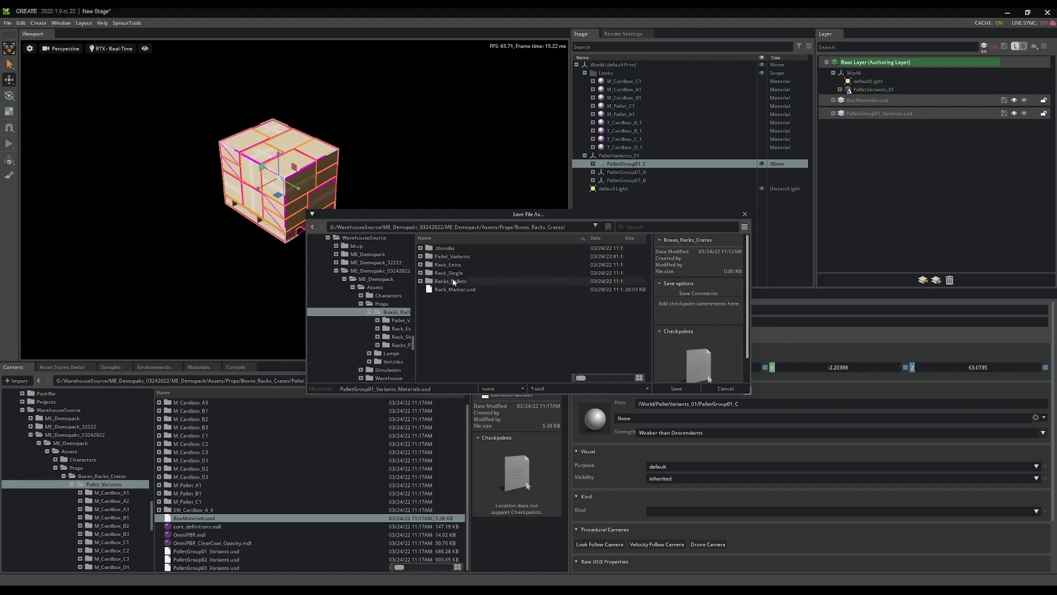
double_click(461, 257)
scroll(523, 342, down, 1)
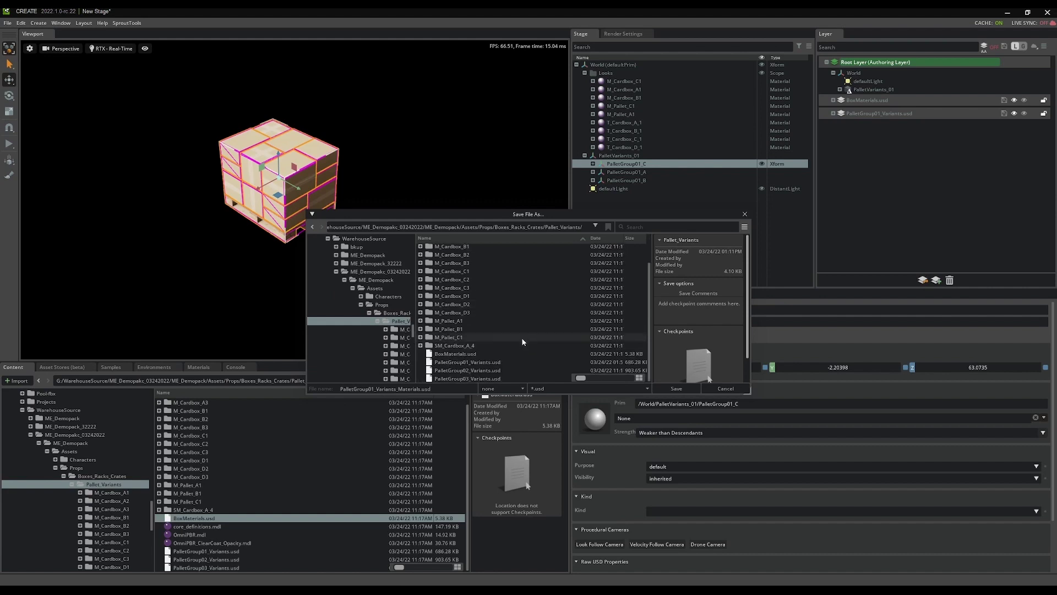
Save the stage as PalletGroup01_Variants_Materials.usd.
click(484, 362)
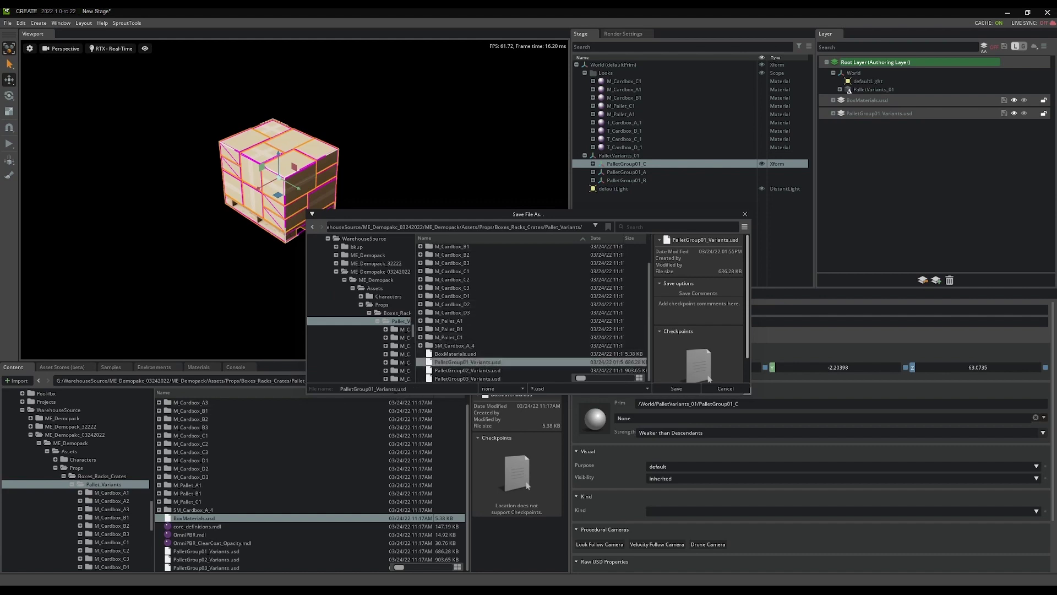
key(Left)
key(Left)
key(Left)
key(Left)
text(_Materials)
click(676, 388)
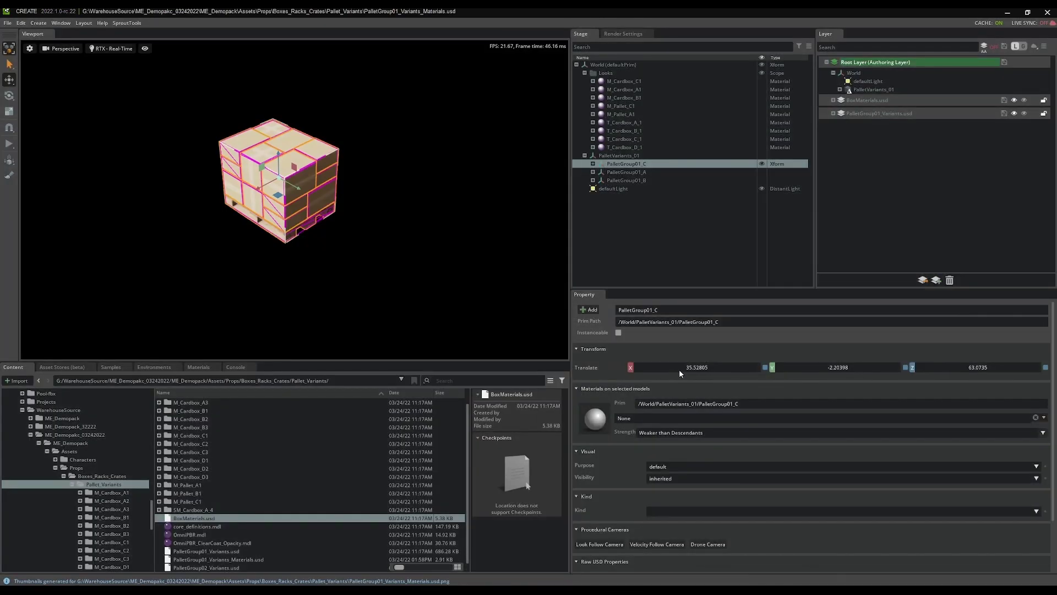